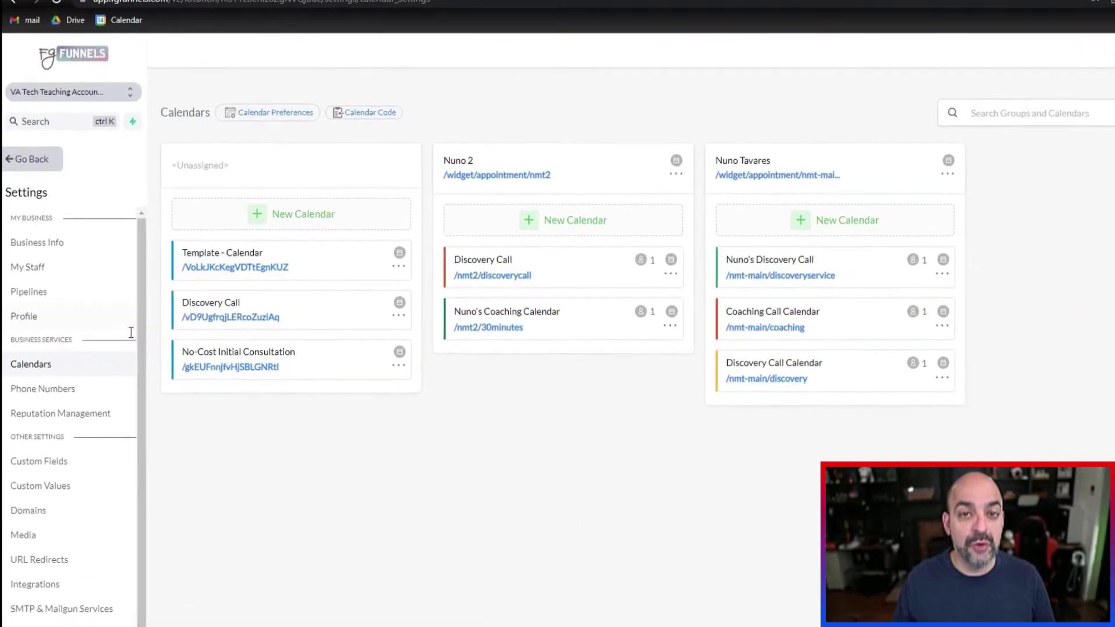
- Open the My Staff list and confirm a team member's calendar configuration shows no Google or Outlook accounts
{"action": "left_click", "coordinate": [62, 267]}
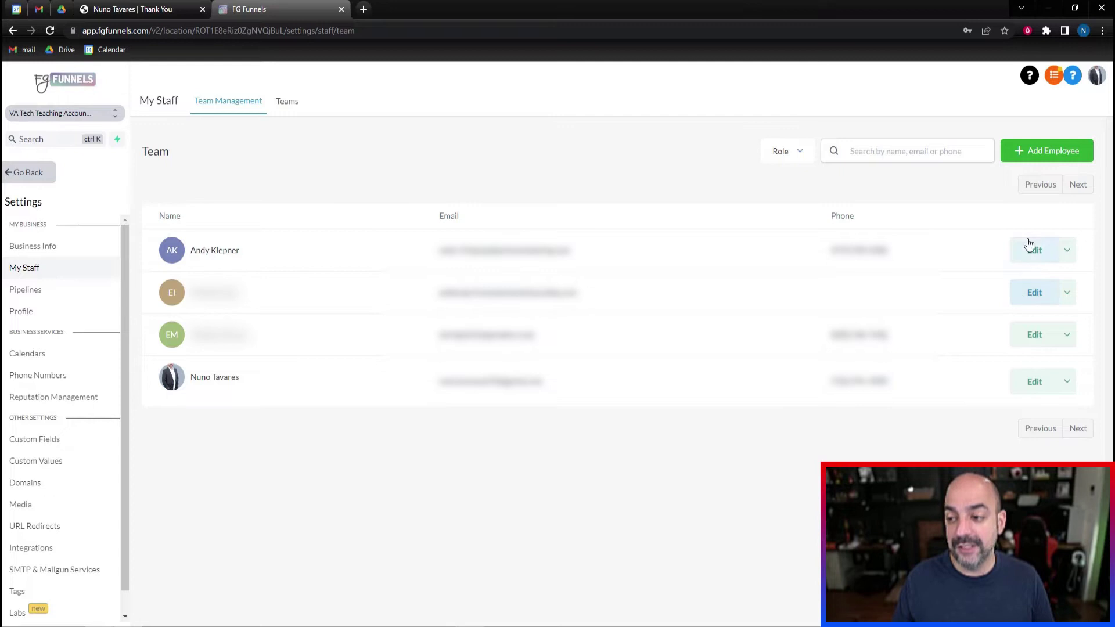
{"action": "left_click", "coordinate": [1033, 249]}
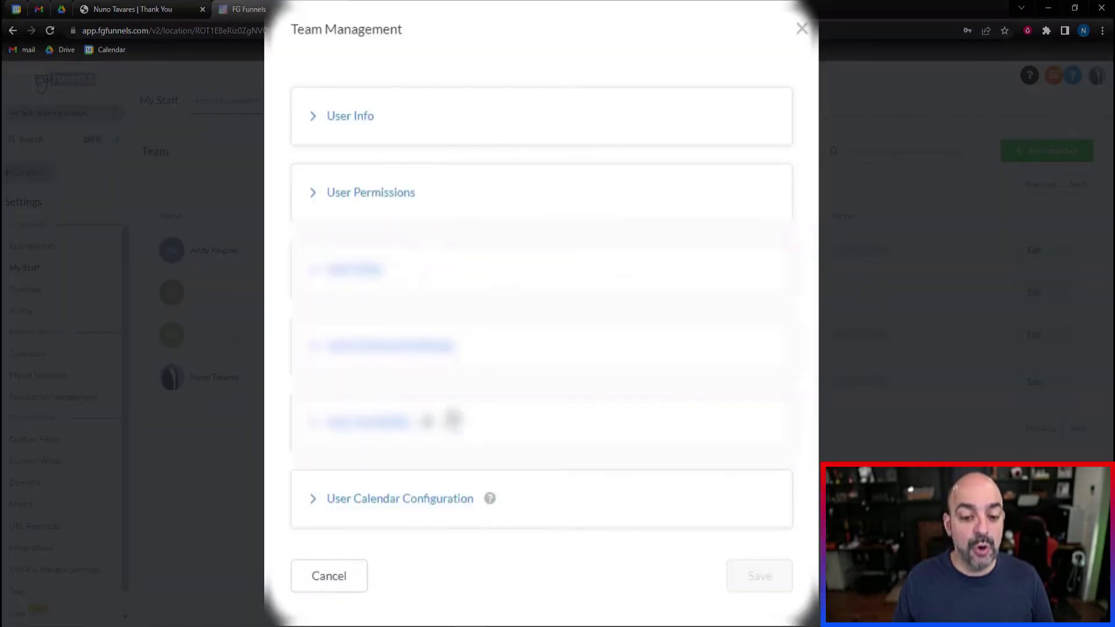
{"action": "left_click", "coordinate": [443, 513]}
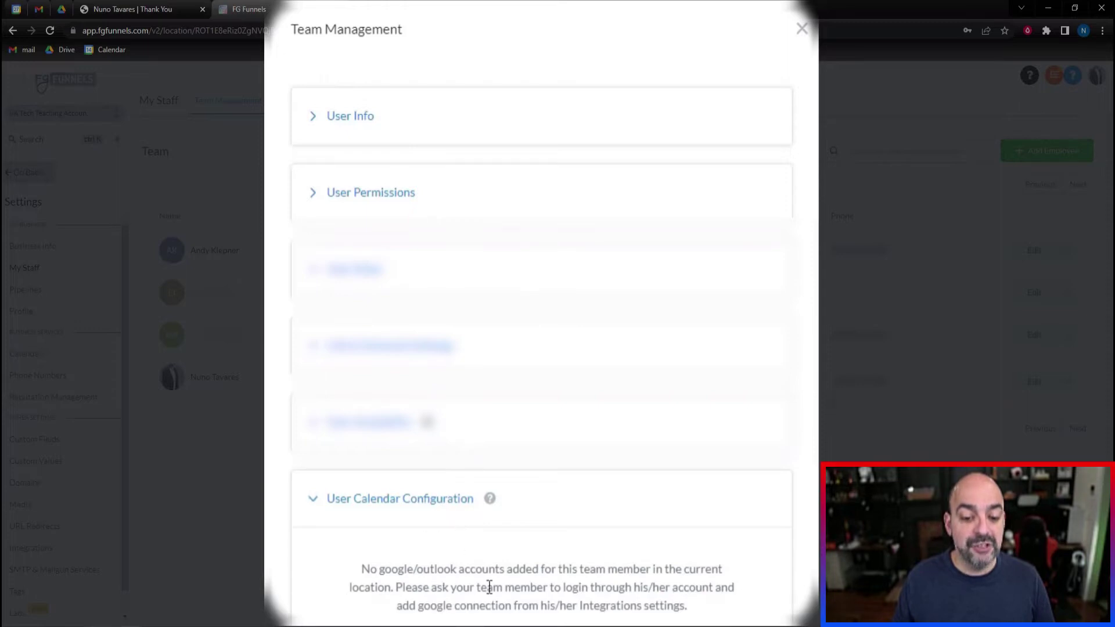
{"action": "left_click_drag", "start_coordinate": [691, 610], "coordinate": [339, 574]}
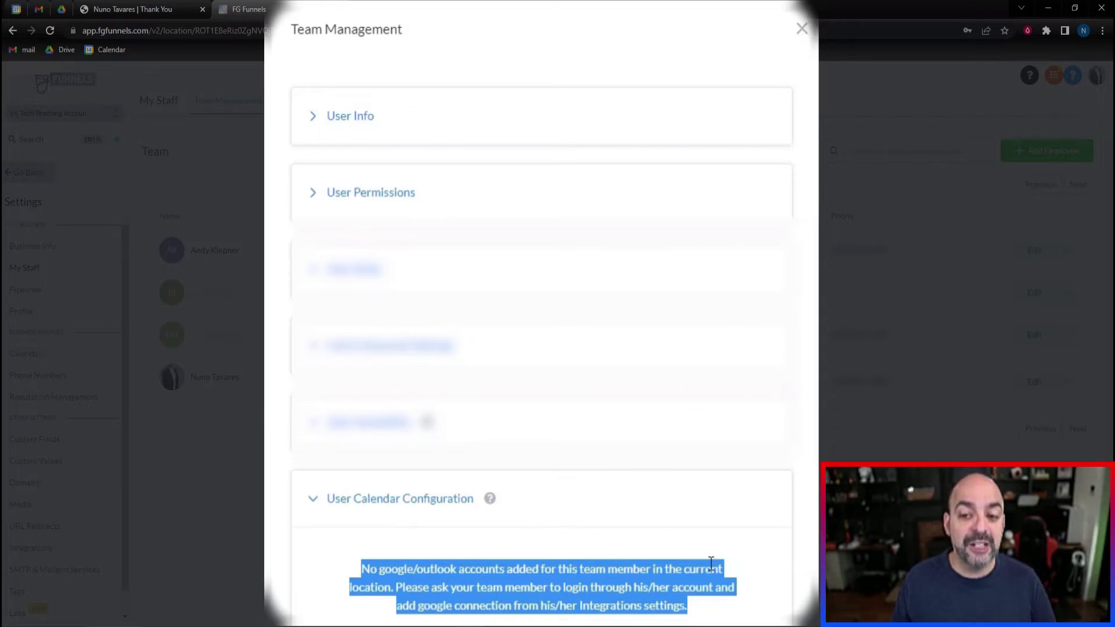
- Review another team member's connected primary calendar and conflict checks, then close the editor
{"action": "left_click", "coordinate": [802, 30]}
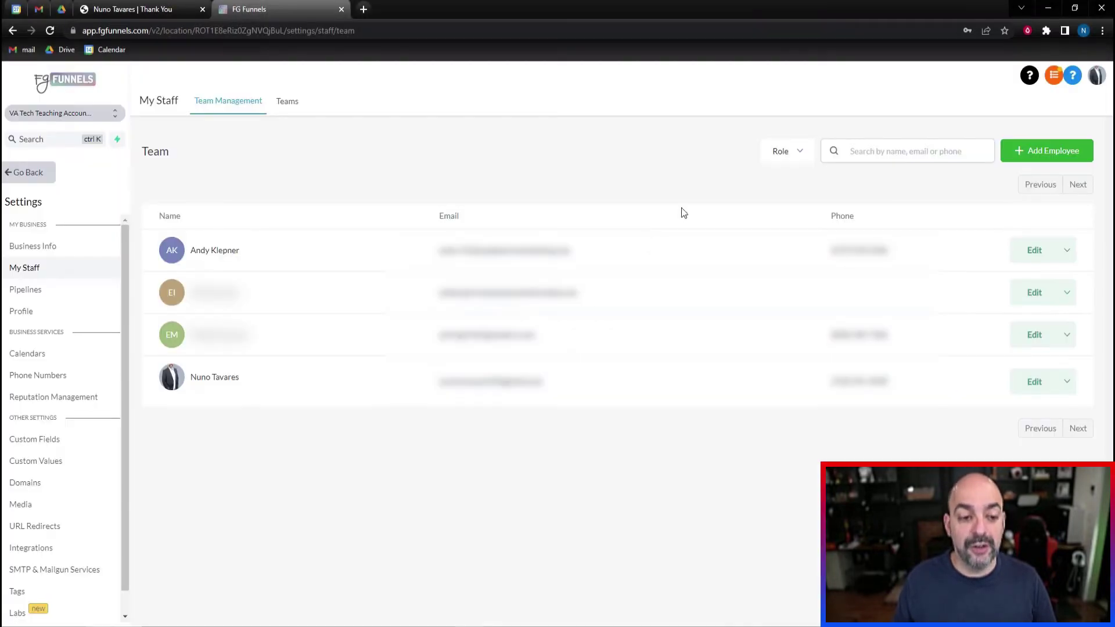
{"action": "left_click", "coordinate": [1034, 381]}
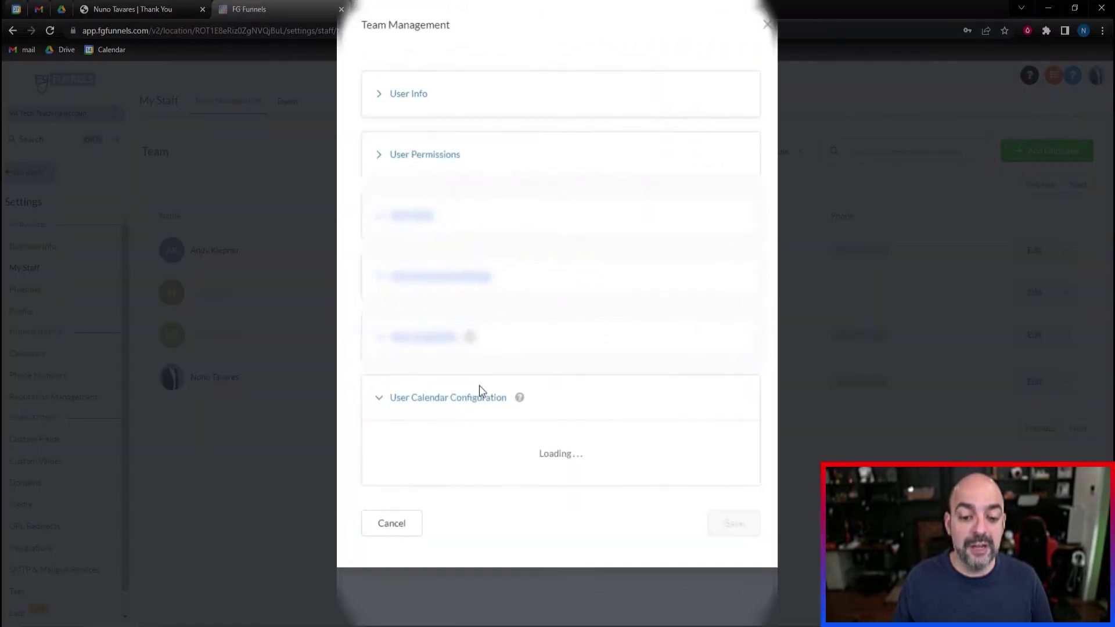
{"action": "scroll", "coordinate": [647, 390], "scroll_direction": "down", "scroll_amount": 4}
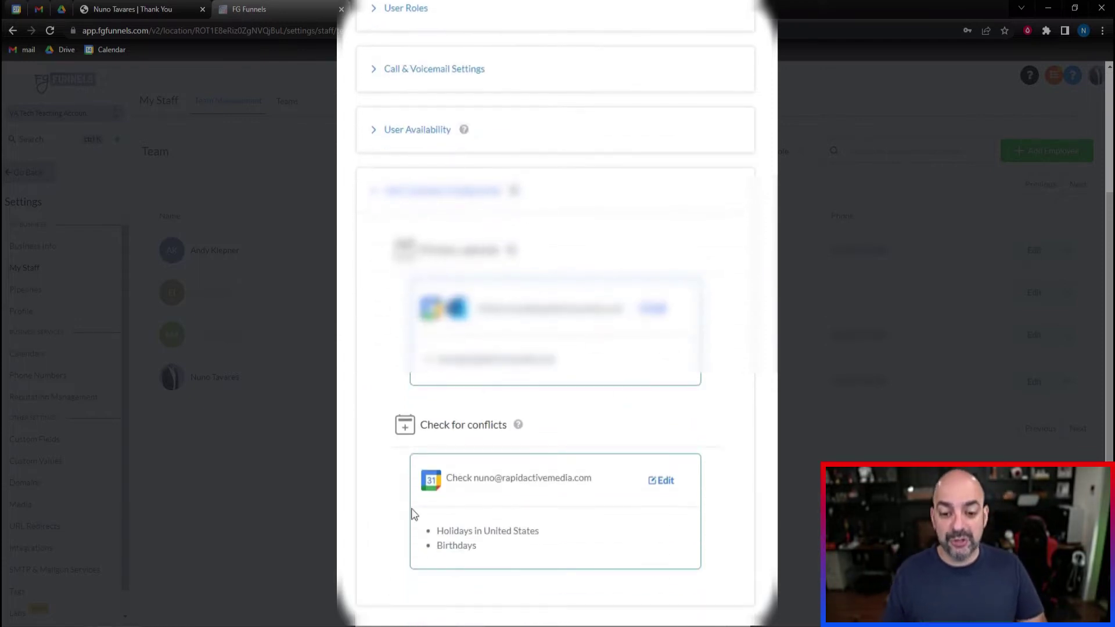
{"action": "scroll", "coordinate": [747, 147], "scroll_direction": "up", "scroll_amount": 5}
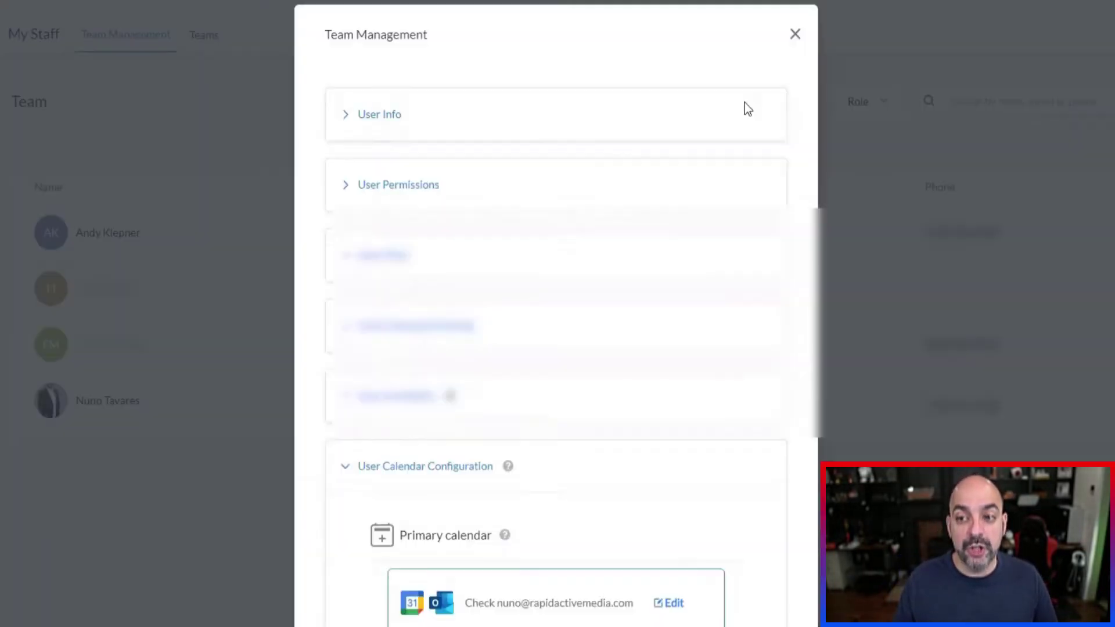
{"action": "left_click", "coordinate": [795, 34]}
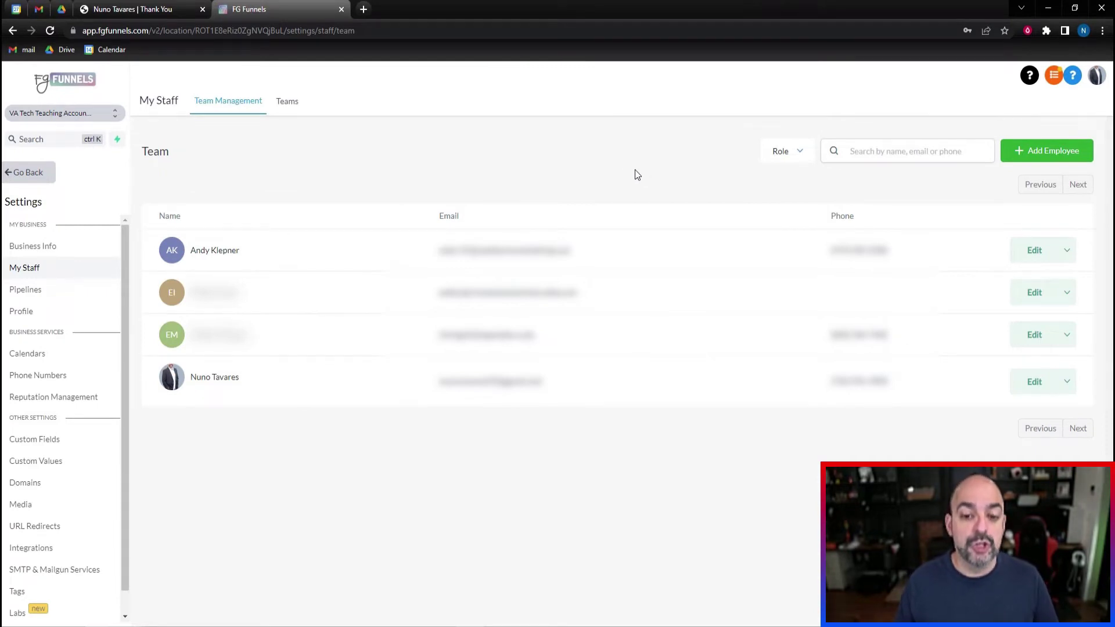
{"action": "left_click", "coordinate": [549, 375]}
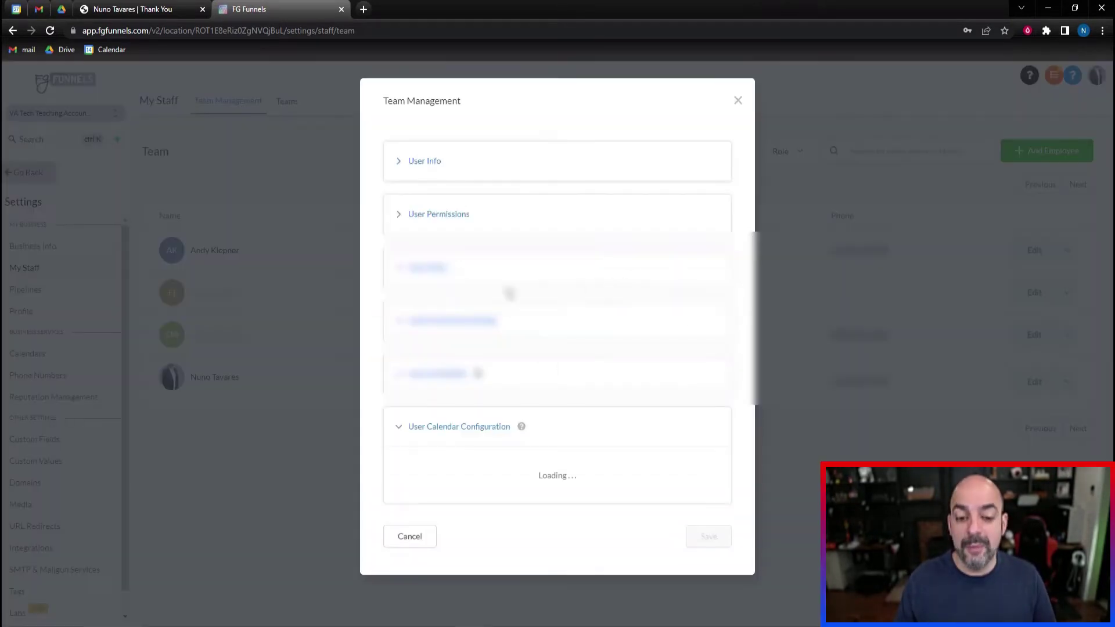
{"action": "key", "text": "Escape"}
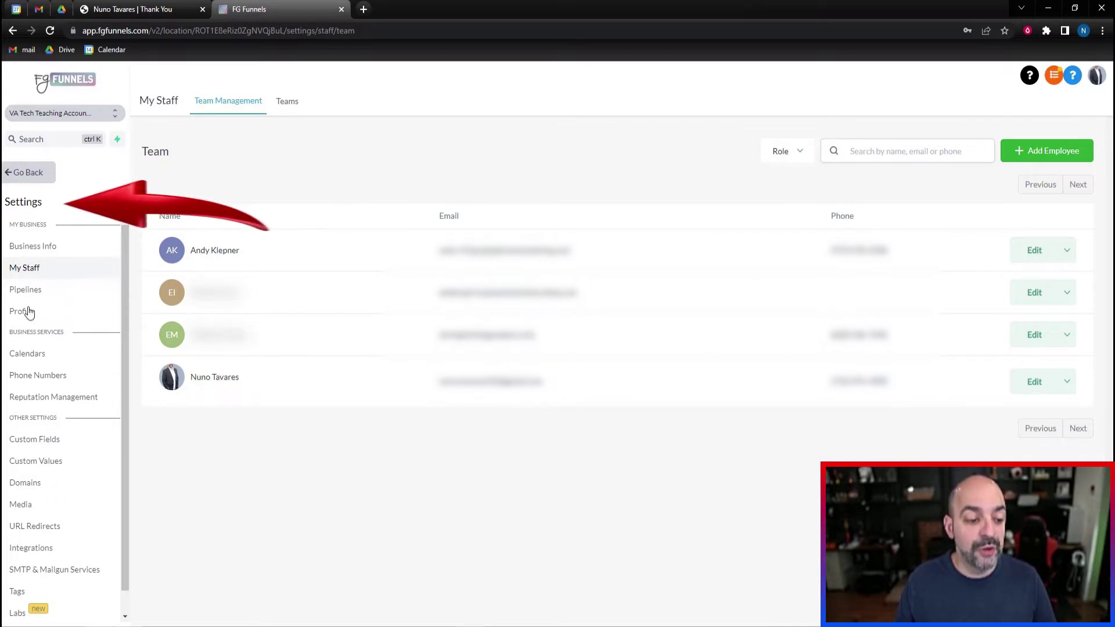
- On the Calendars page, start a new calendar group named Sales Team
{"action": "left_click", "coordinate": [26, 354]}
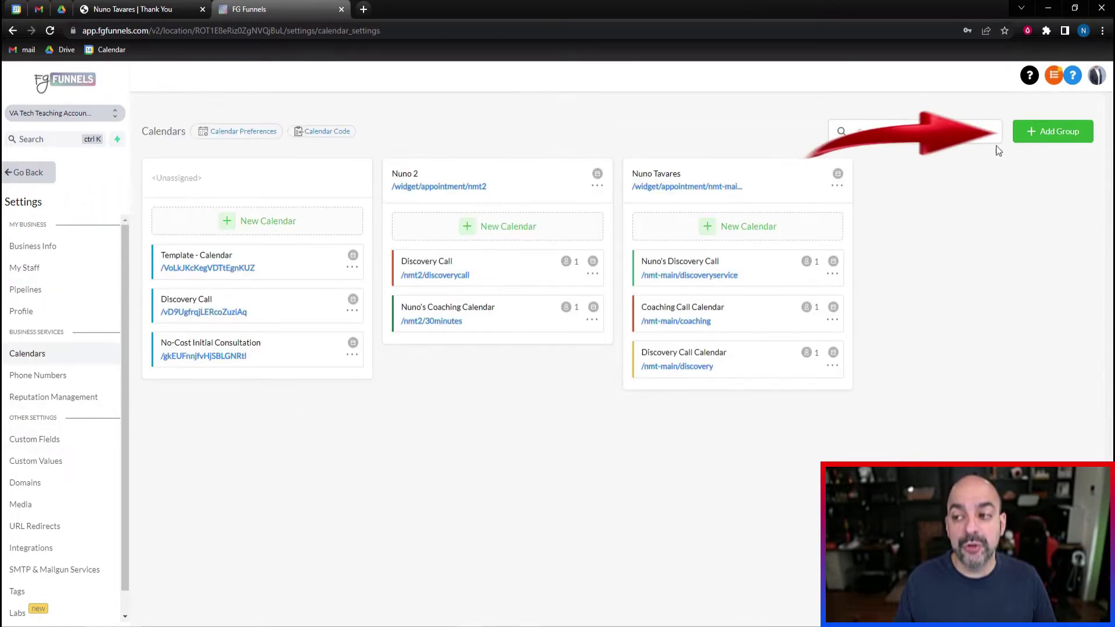
{"action": "left_click", "coordinate": [1043, 142]}
{"action": "left_click", "coordinate": [289, 185]}
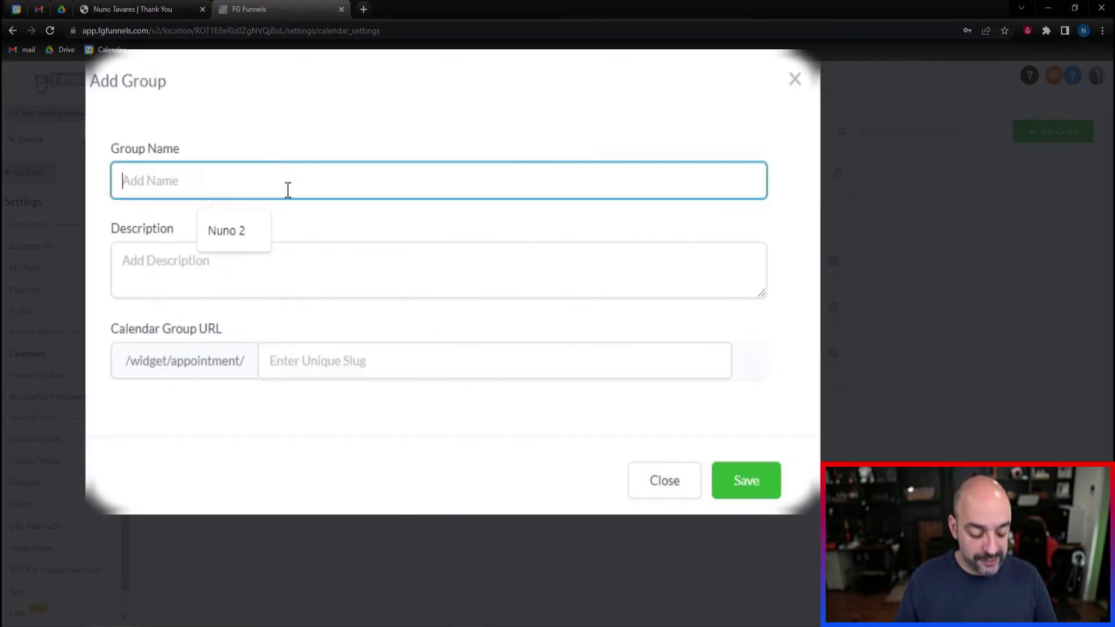
{"action": "type", "text": "S"}
{"action": "key", "text": "BackSpace"}
{"action": "type", "text": "Sales Team"}
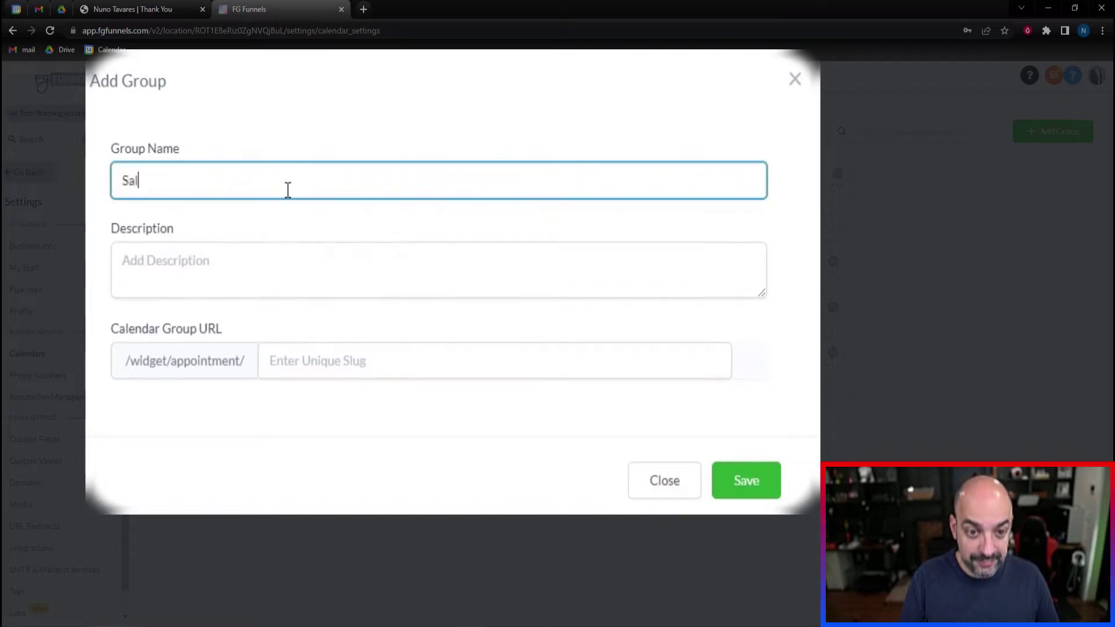
- Describe the group as RAM Team, give it the URL slug ramst, and save it
{"action": "left_click", "coordinate": [227, 272]}
{"action": "type", "text": "T"}
{"action": "key", "text": "BackSpace"}
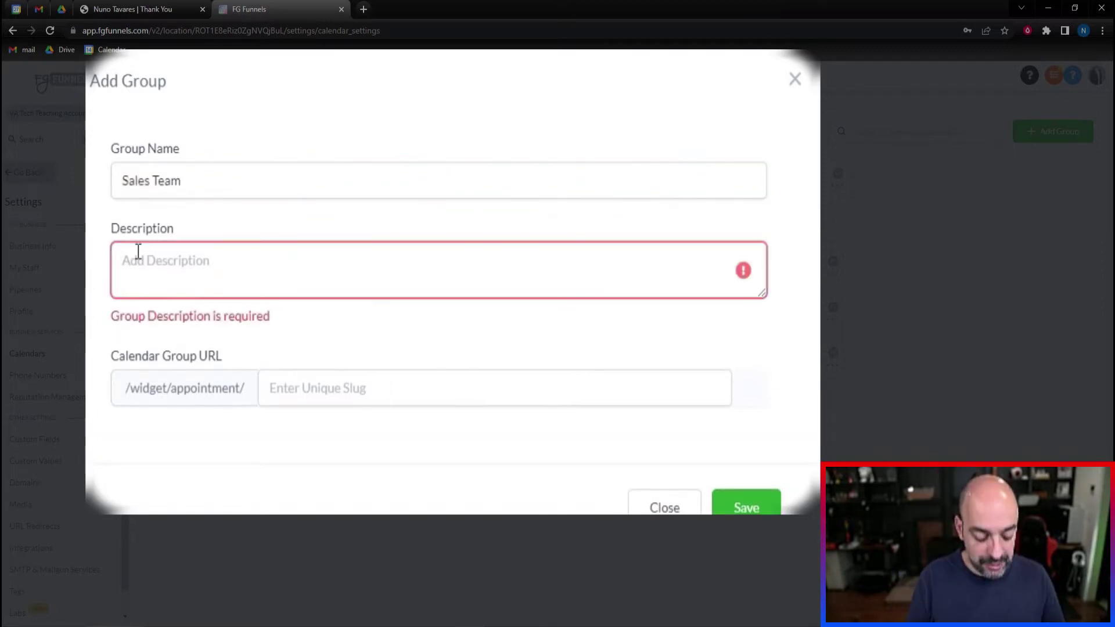
{"action": "type", "text": "RAM"}
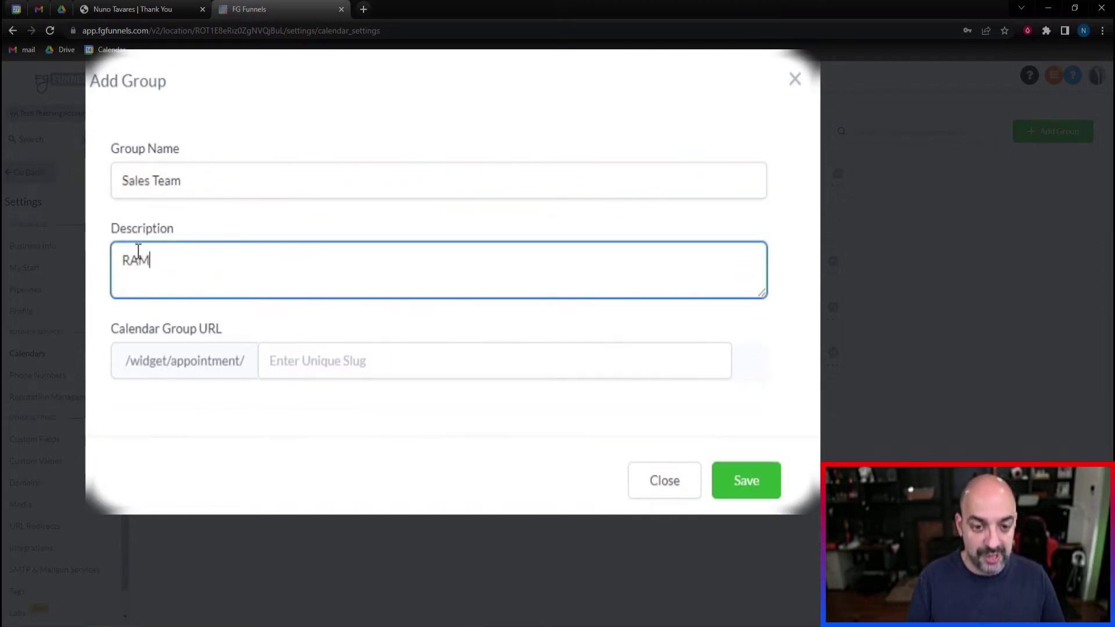
{"action": "type", "text": " -"}
{"action": "key", "text": "BackSpace"}
{"action": "key", "text": "BackSpace"}
{"action": "type", "text": "Team"}
{"action": "left_click", "coordinate": [319, 374]}
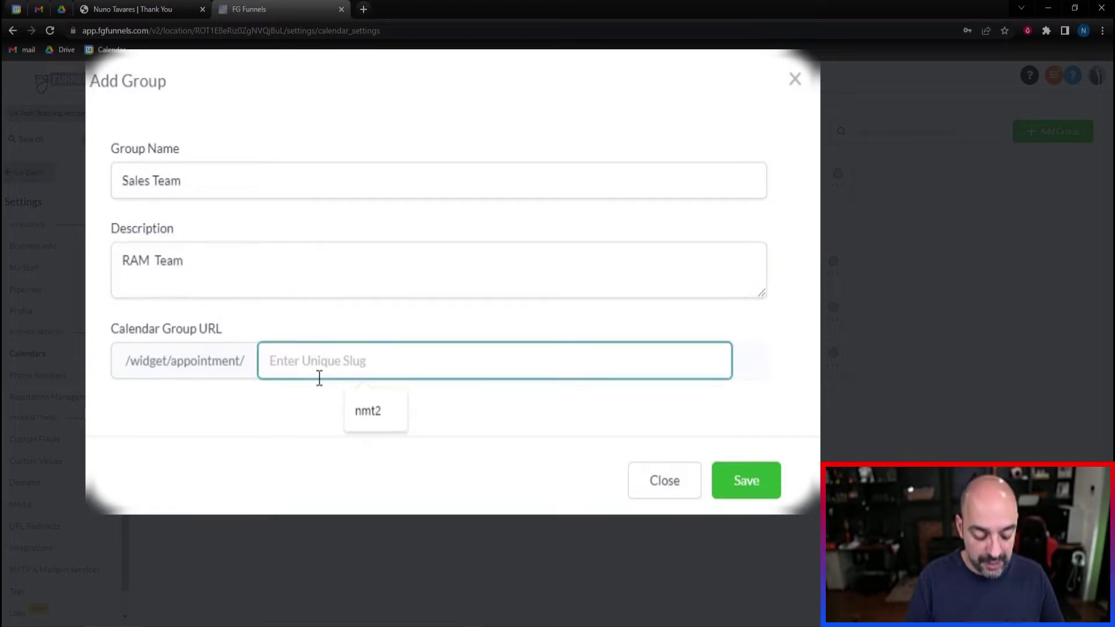
{"action": "type", "text": "ramst"}
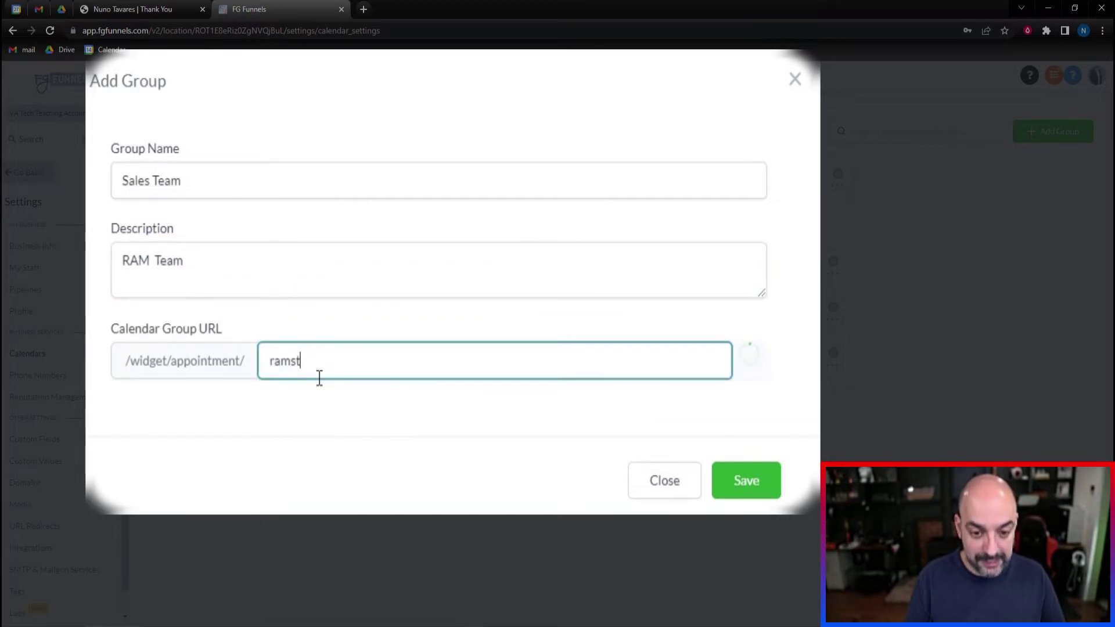
{"action": "left_click", "coordinate": [733, 480]}
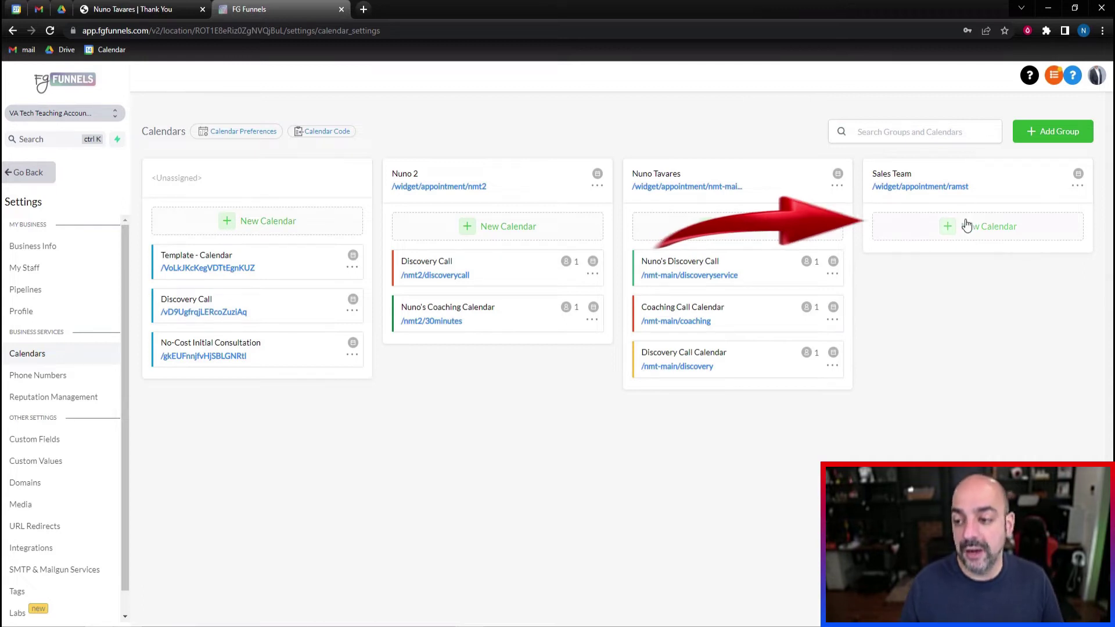
- Add a calendar to Sales Team with the first member at High priority on Google Meet
{"action": "left_click", "coordinate": [967, 226]}
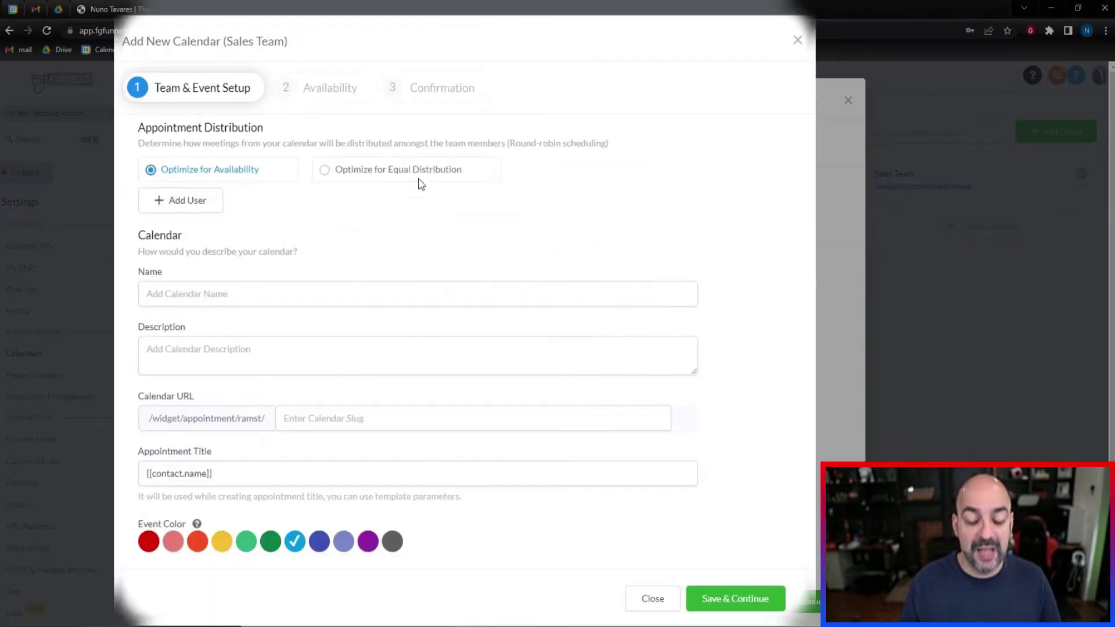
{"action": "left_click", "coordinate": [174, 204]}
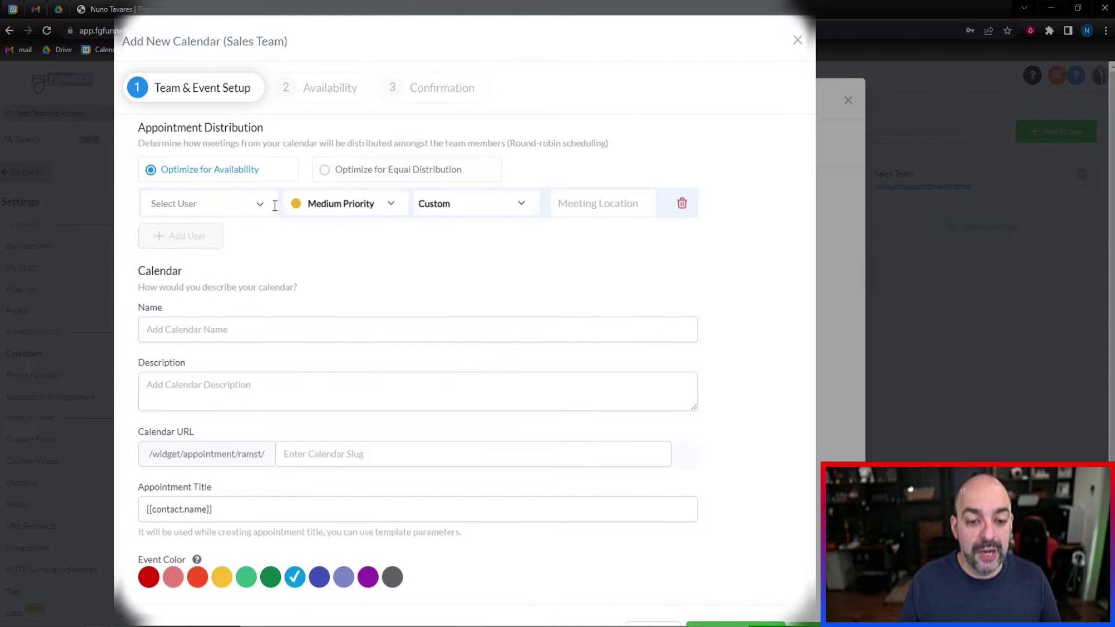
{"action": "left_click", "coordinate": [259, 211]}
{"action": "left_click", "coordinate": [224, 280]}
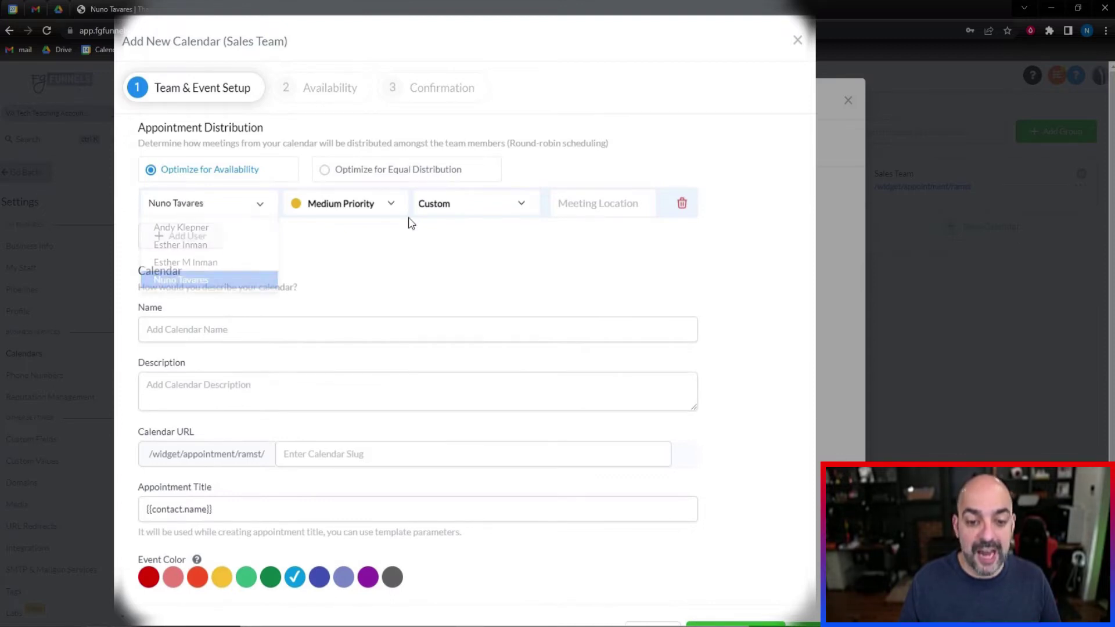
{"action": "left_click", "coordinate": [388, 213]}
{"action": "left_click", "coordinate": [366, 232]}
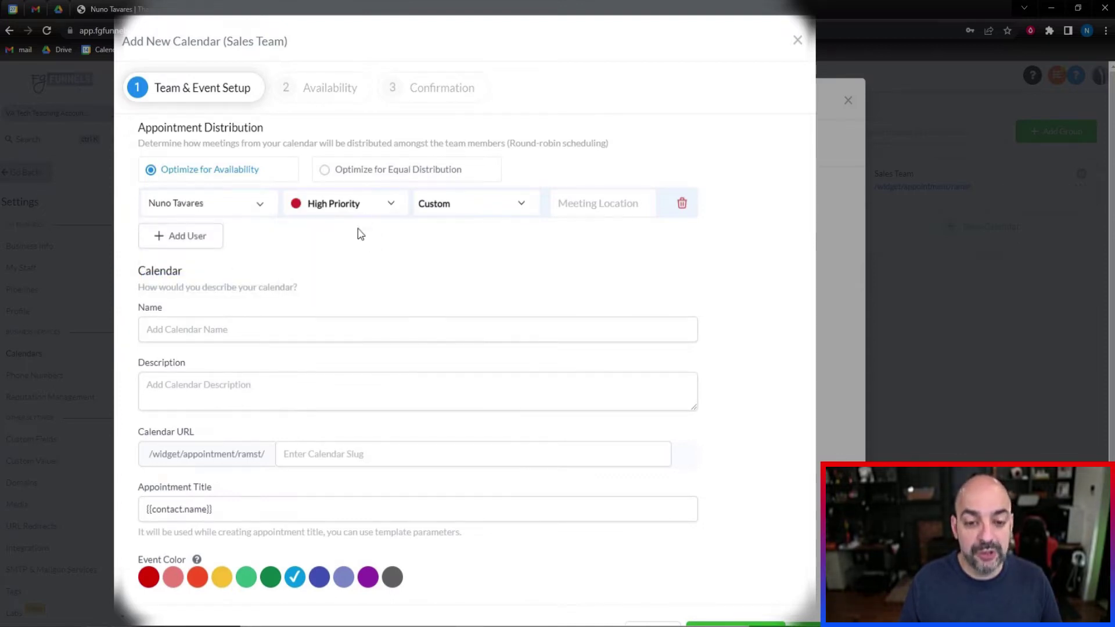
{"action": "left_click", "coordinate": [462, 212]}
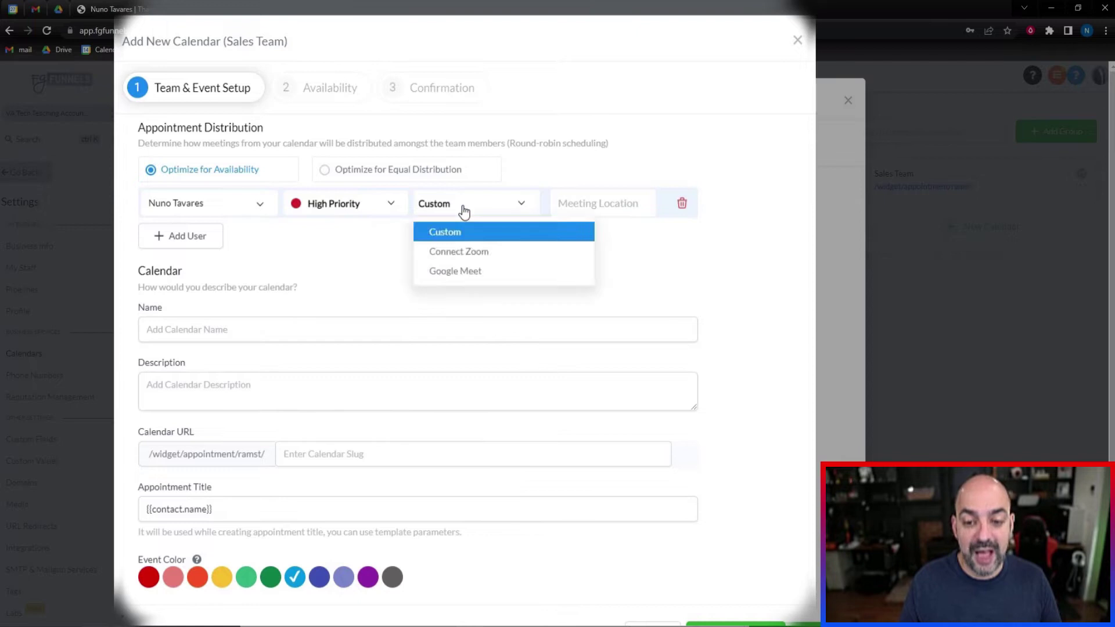
{"action": "left_click", "coordinate": [490, 276]}
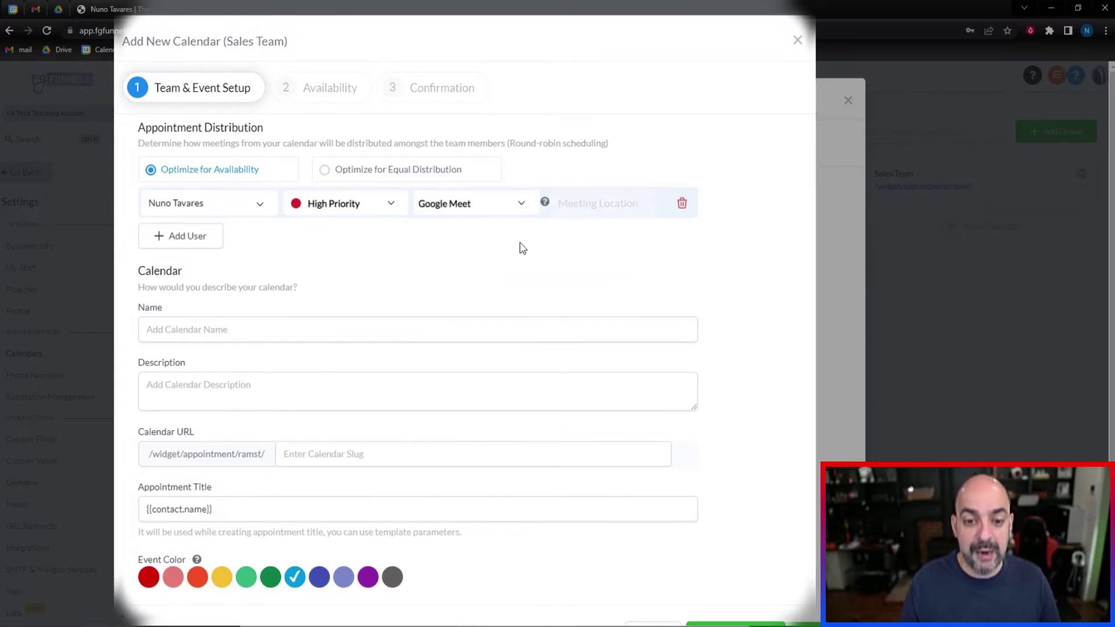
- Add a second team member using Google Meet with High priority
{"action": "left_click", "coordinate": [193, 243]}
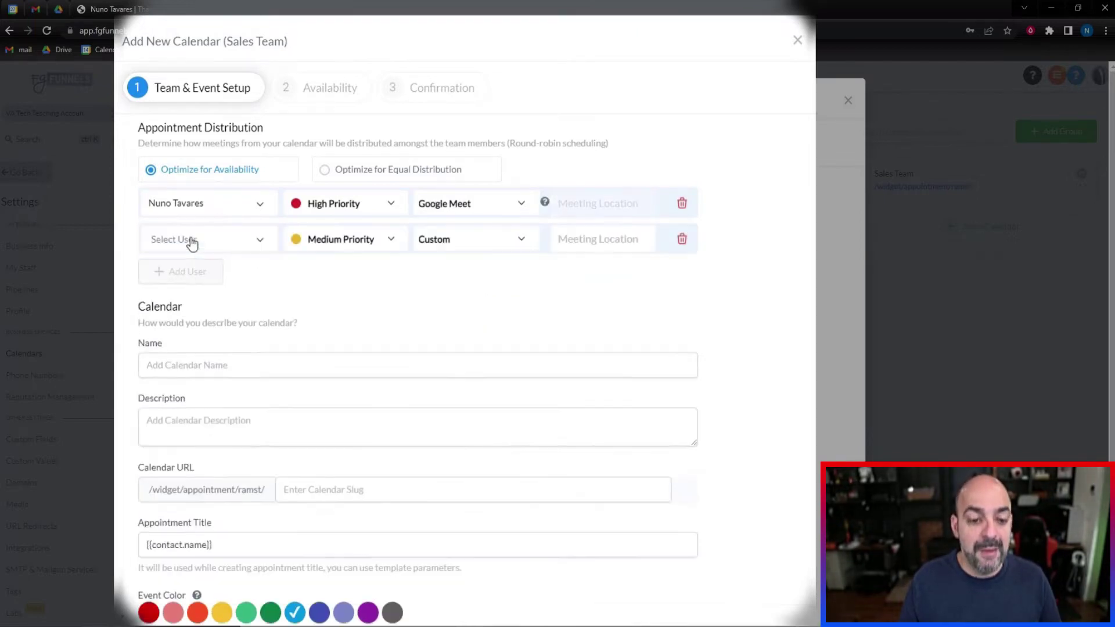
{"action": "left_click", "coordinate": [257, 239]}
{"action": "left_click", "coordinate": [229, 260]}
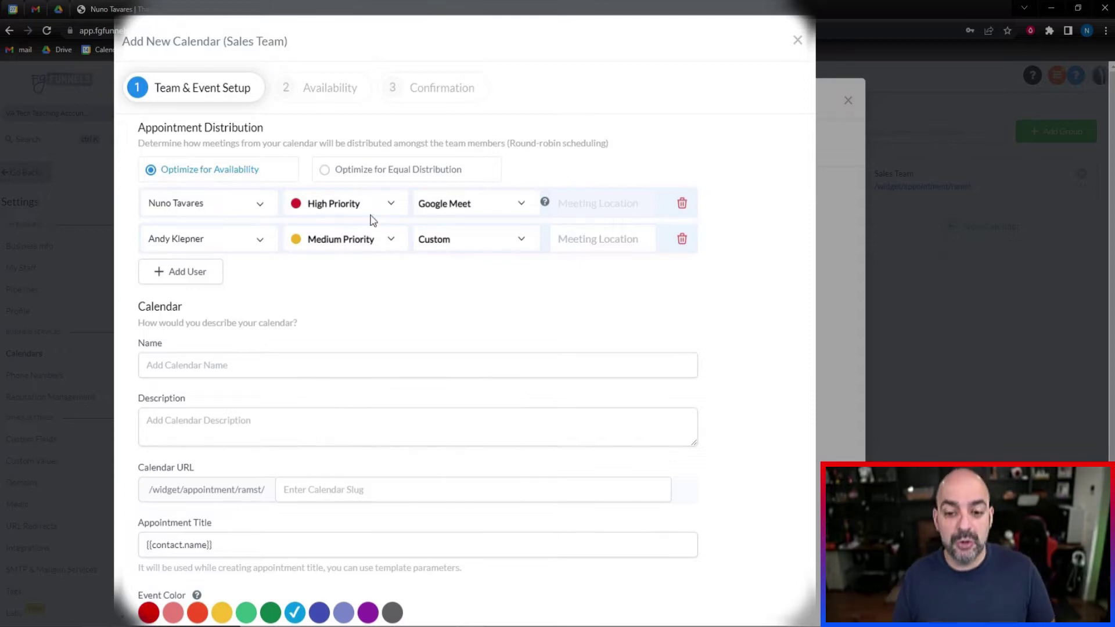
{"action": "left_click", "coordinate": [524, 247]}
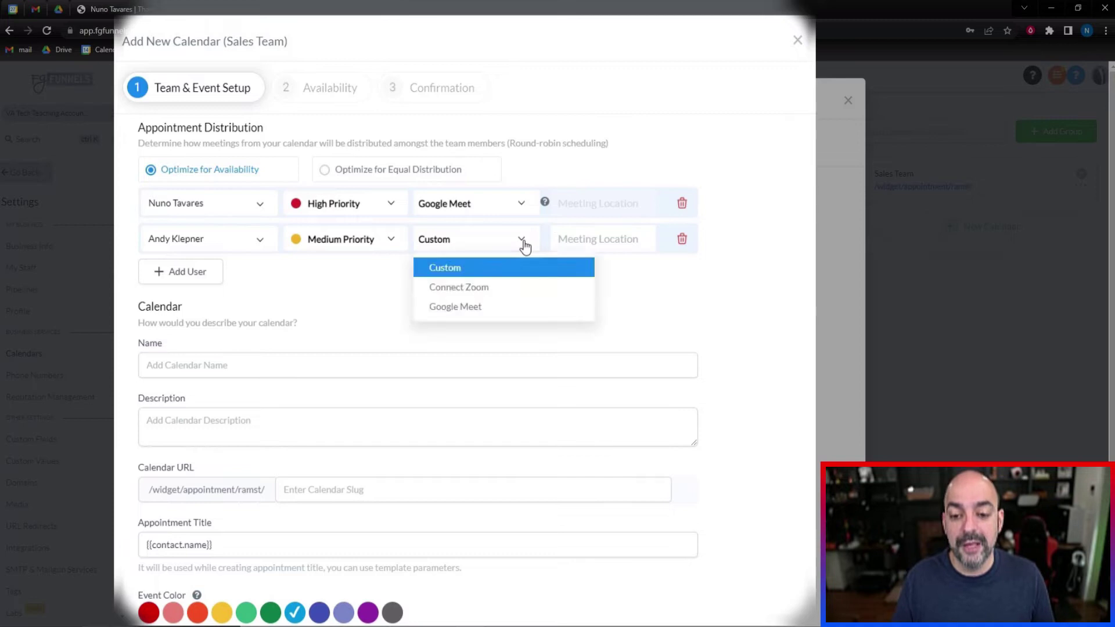
{"action": "left_click", "coordinate": [498, 311]}
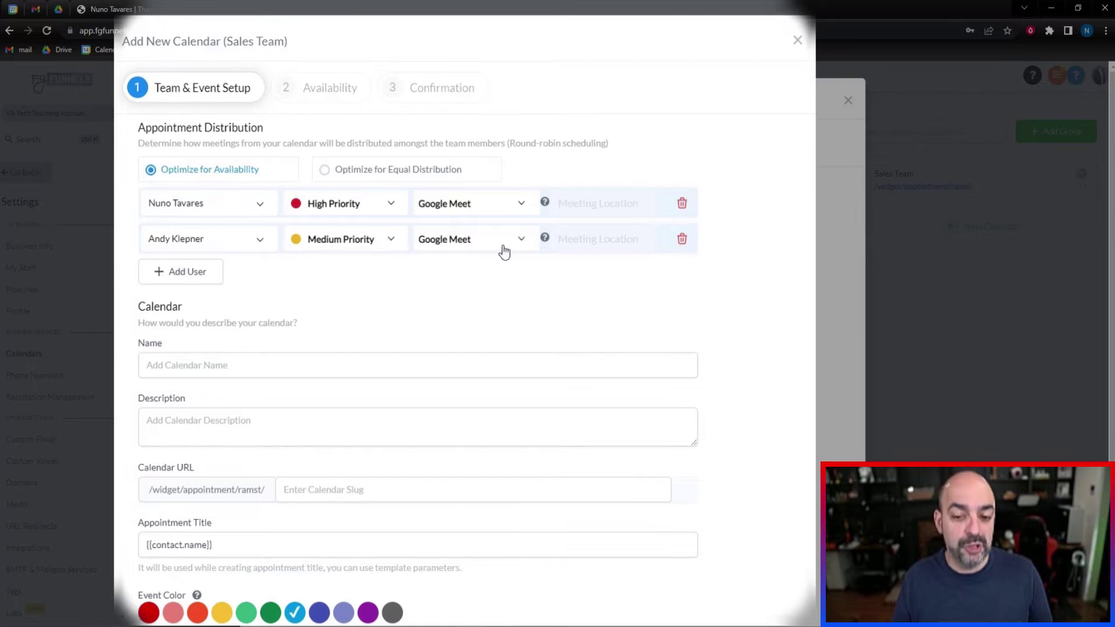
{"action": "left_click", "coordinate": [375, 246]}
{"action": "left_click", "coordinate": [371, 267]}
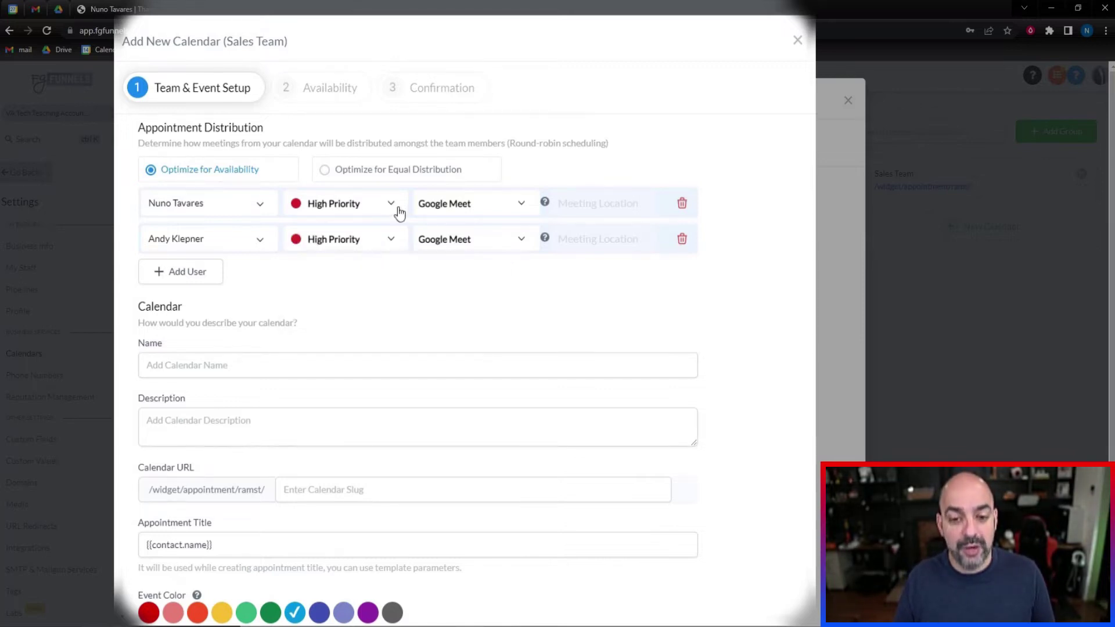
- Try Medium priorities and Equal Distribution, then restore Optimize for Availability with the first member at High
{"action": "left_click", "coordinate": [399, 212]}
{"action": "left_click", "coordinate": [381, 253]}
{"action": "left_click", "coordinate": [392, 244]}
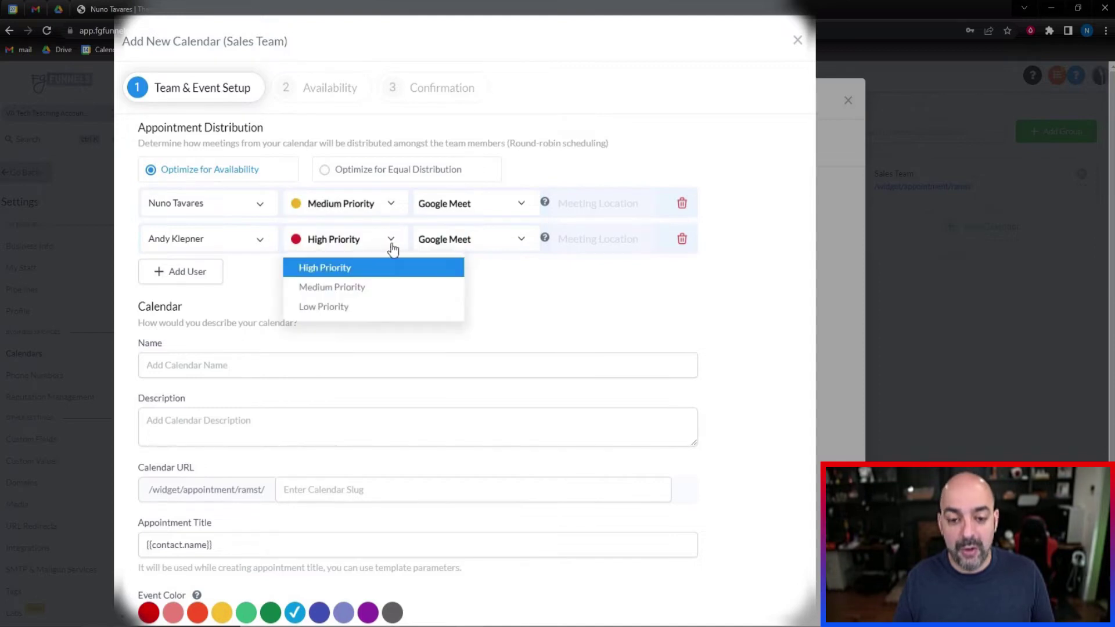
{"action": "left_click", "coordinate": [383, 288]}
{"action": "left_click", "coordinate": [325, 170]}
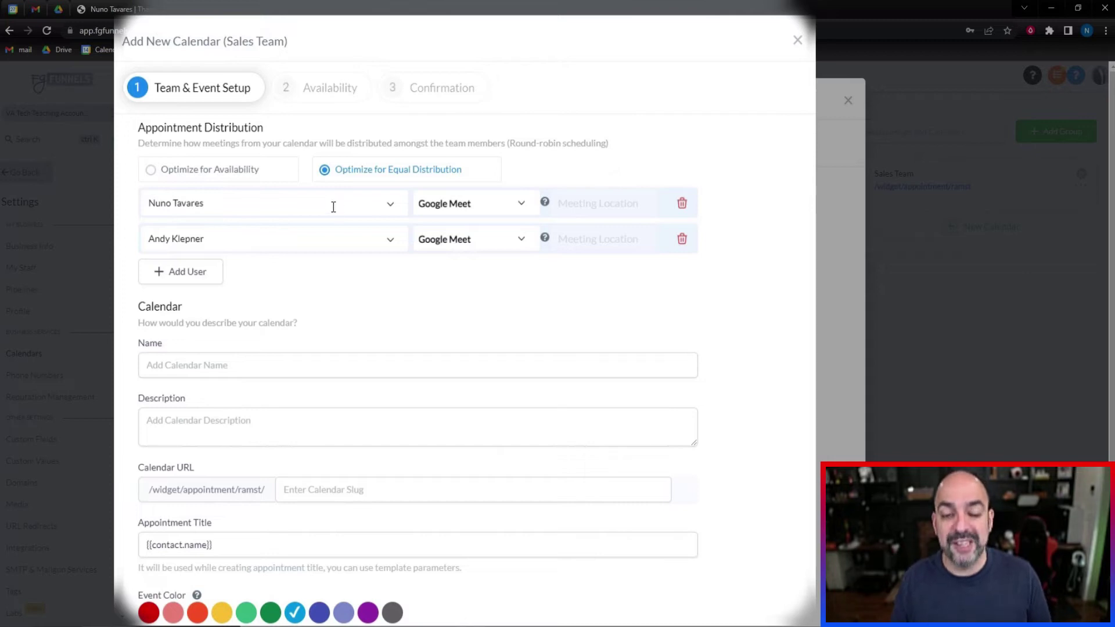
{"action": "left_click", "coordinate": [192, 170]}
{"action": "left_click", "coordinate": [394, 206]}
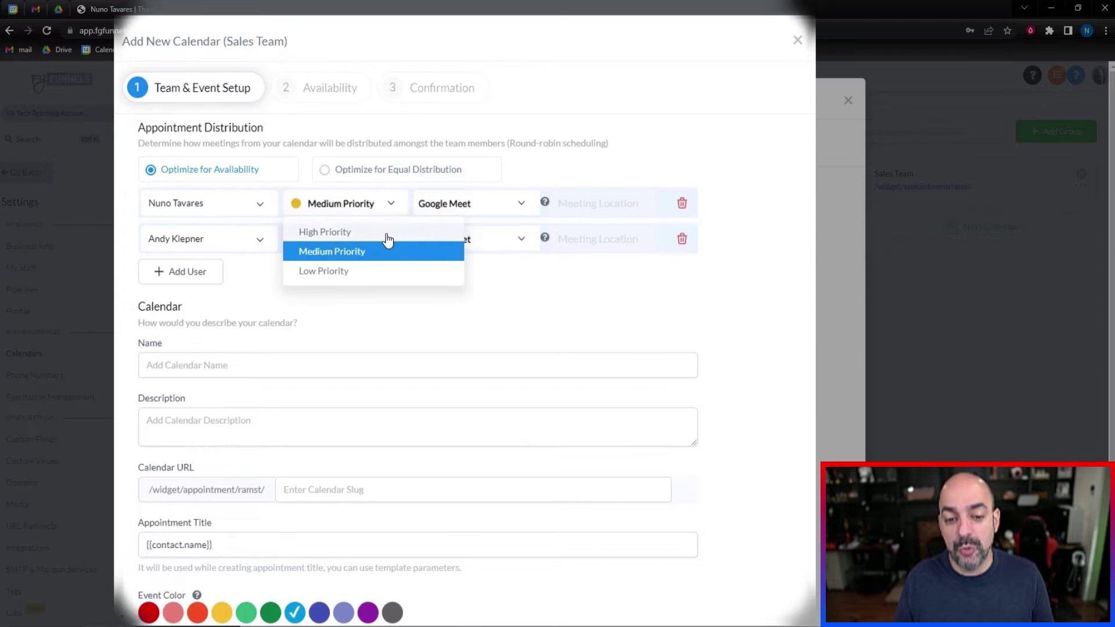
{"action": "left_click", "coordinate": [324, 229]}
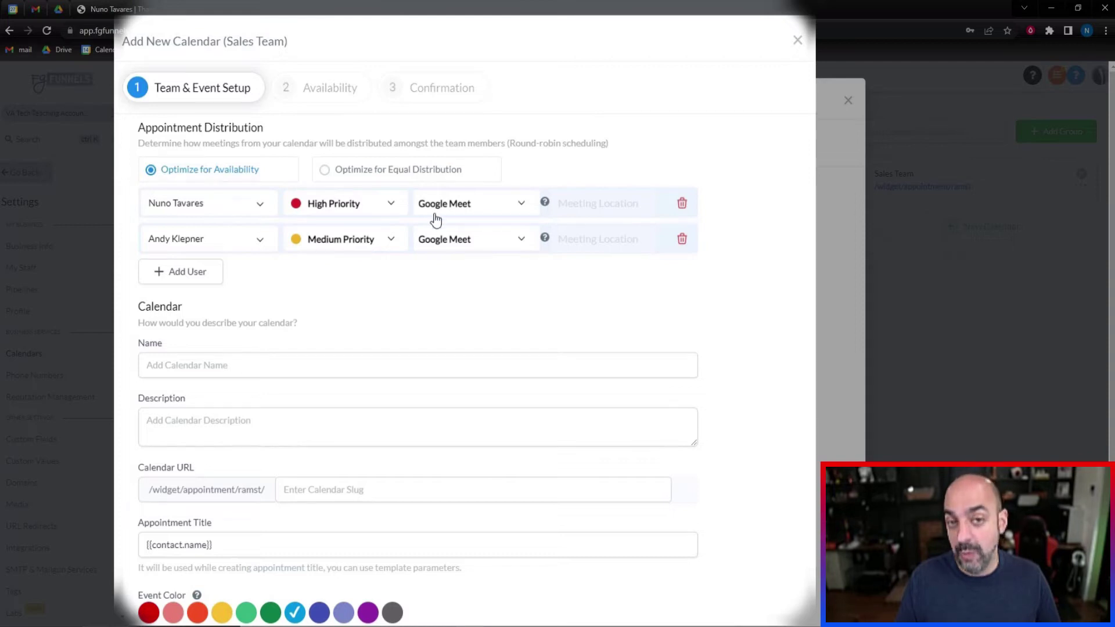
{"action": "left_click", "coordinate": [230, 369]}
{"action": "scroll", "coordinate": [186, 325], "scroll_direction": "down", "scroll_amount": 2}
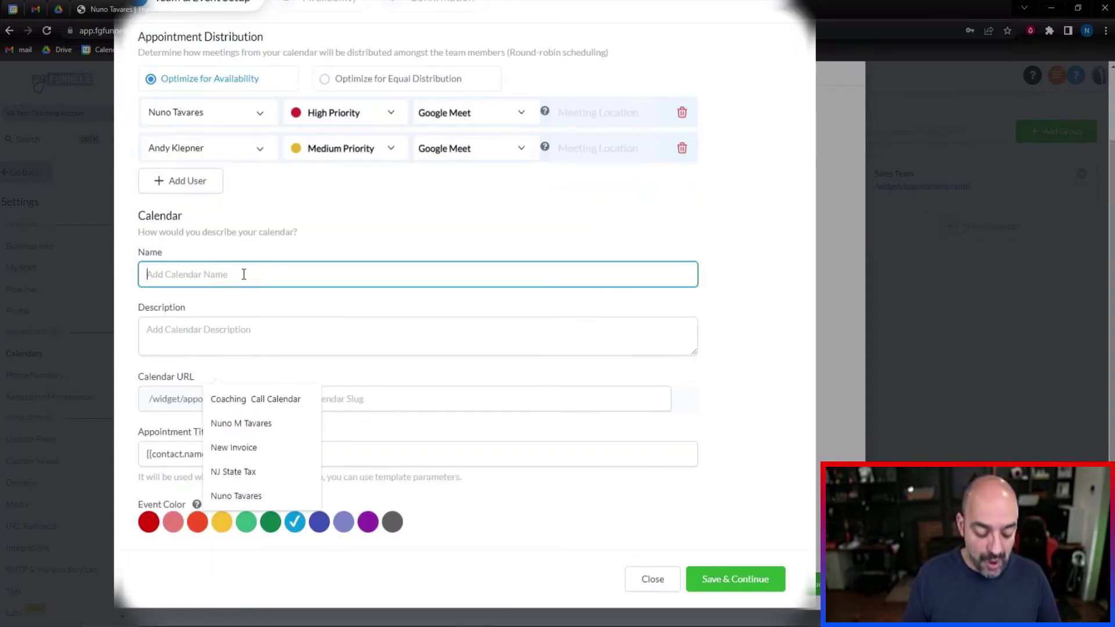
- Name the calendar RAM Free Consultation and describe it as 'RAM Free Consultation - We will go over your audit'
{"action": "type", "text": "RAM INtroductor"}
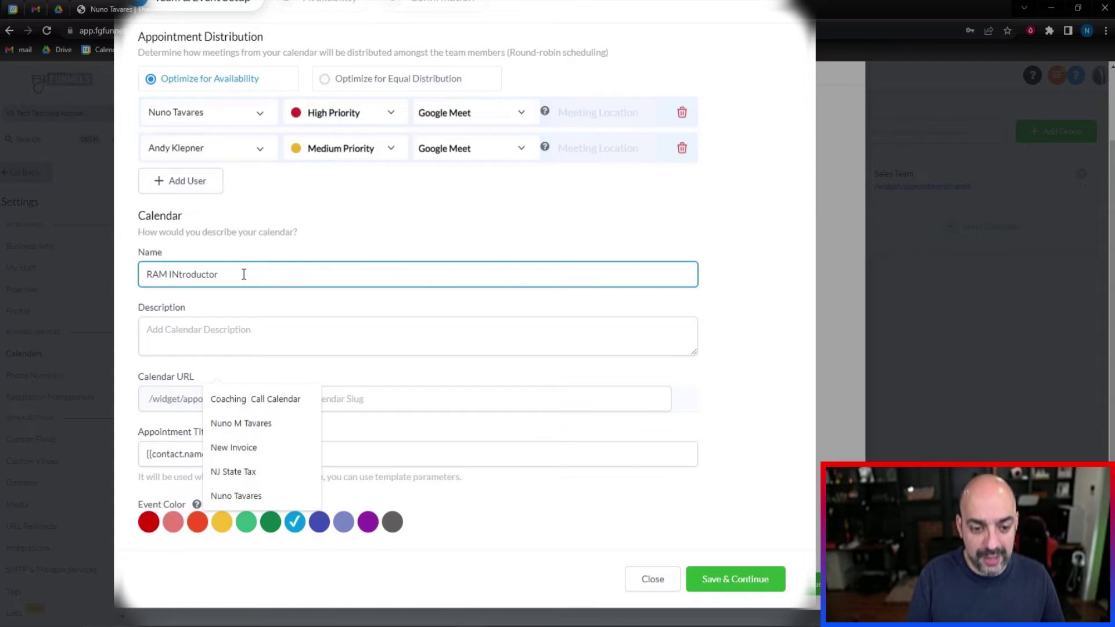
{"action": "key", "text": "ctrl+a"}
{"action": "type", "text": "R"}
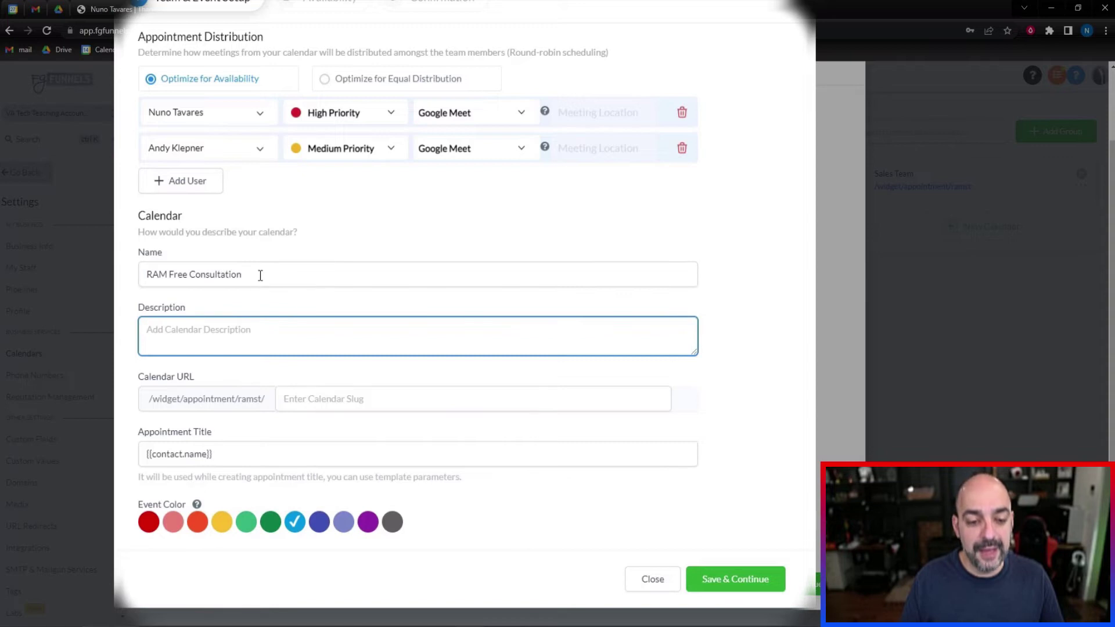
{"action": "triple_click", "coordinate": [260, 275]}
{"action": "key", "text": "ctrl+c"}
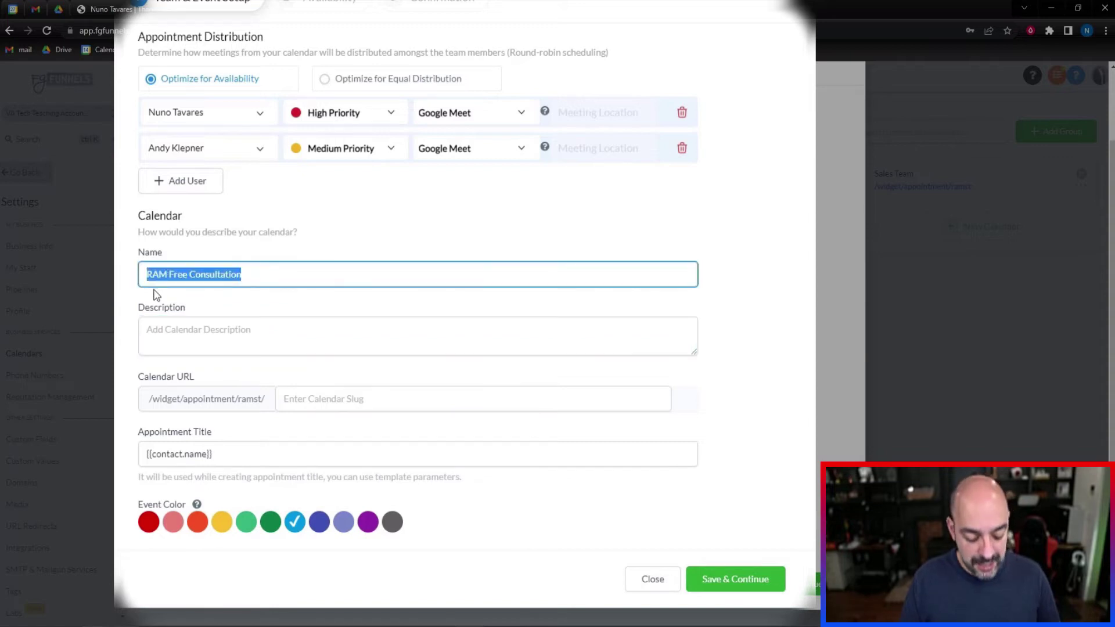
{"action": "left_click", "coordinate": [176, 336]}
{"action": "key", "text": "ctrl+v"}
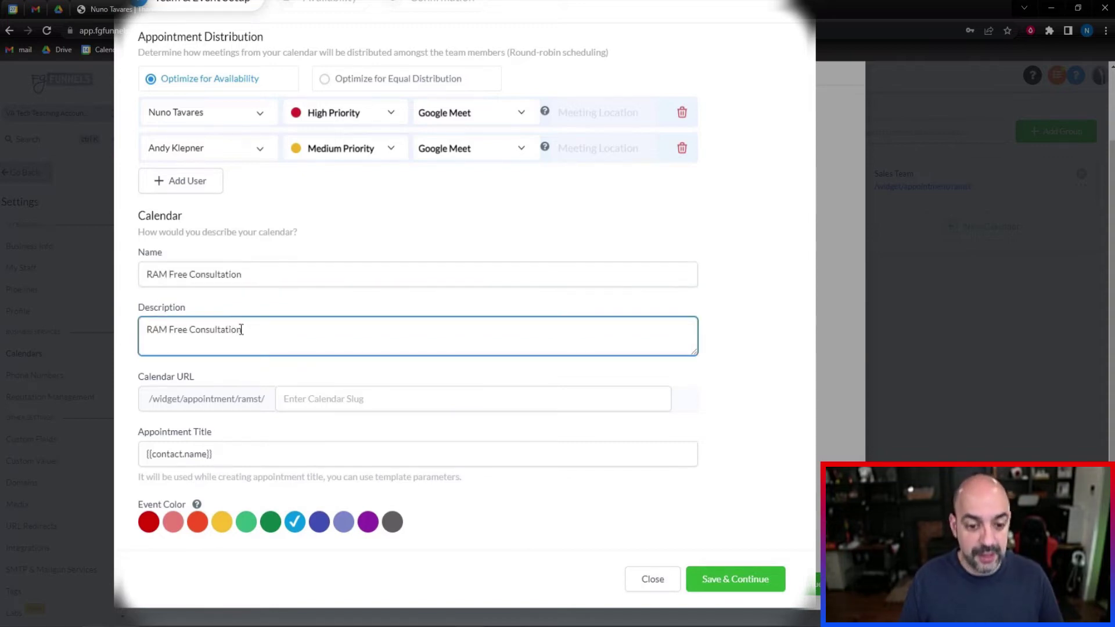
{"action": "type", "text": "- We will go over your audit"}
- Set the URL slug to discovery, use the Discovery call title, and make the event colour red
{"action": "left_click", "coordinate": [307, 395]}
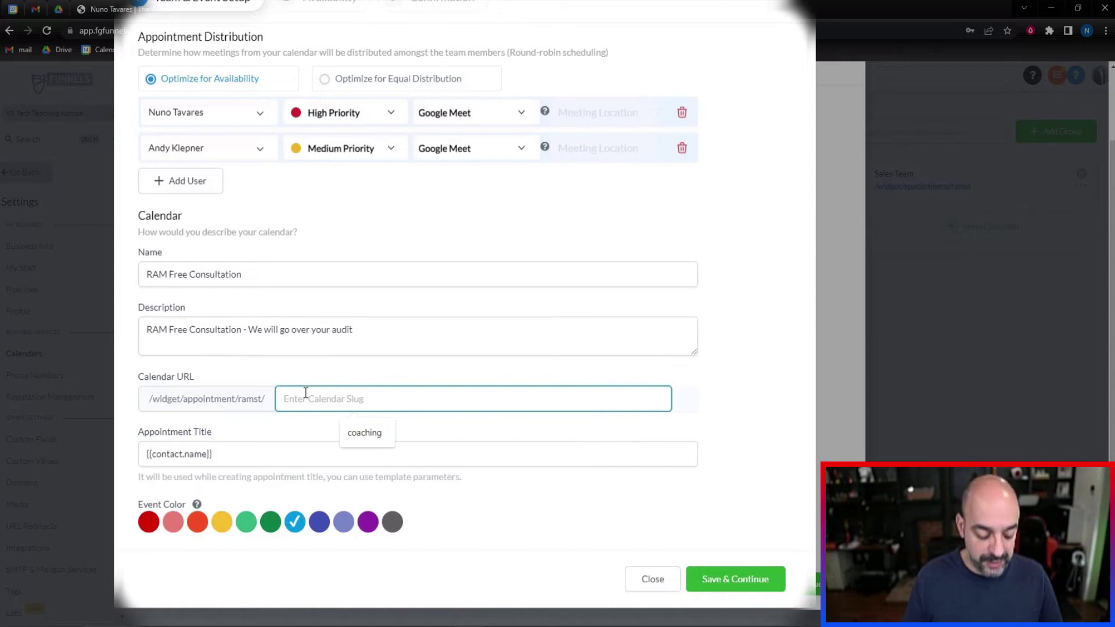
{"action": "type", "text": "c"}
{"action": "type", "text": "is"}
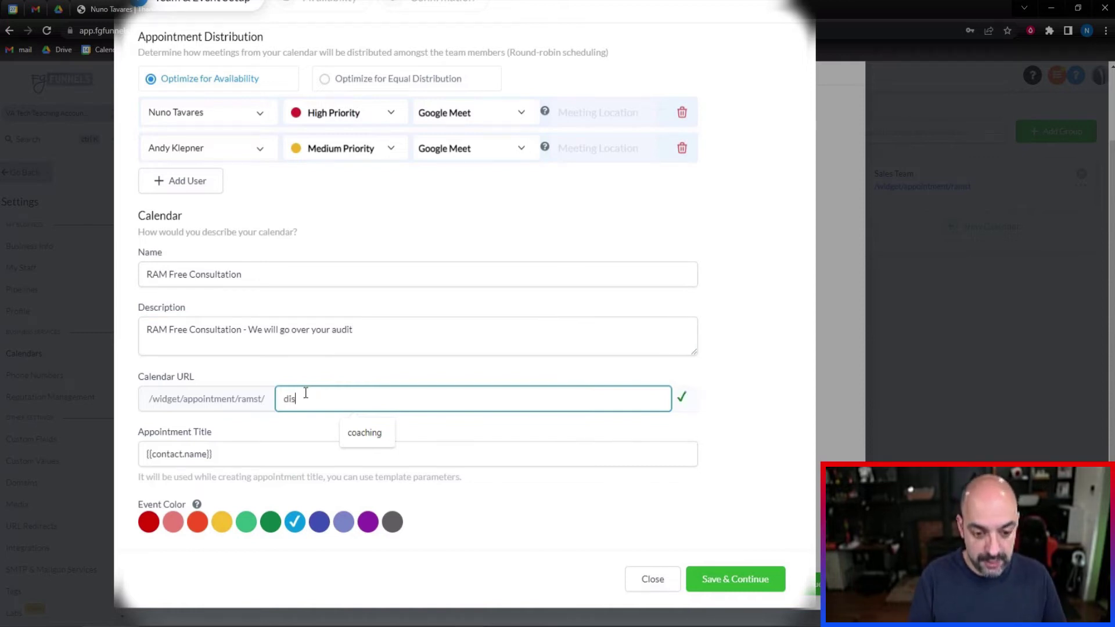
{"action": "type", "text": "covery"}
{"action": "left_click", "coordinate": [279, 455]}
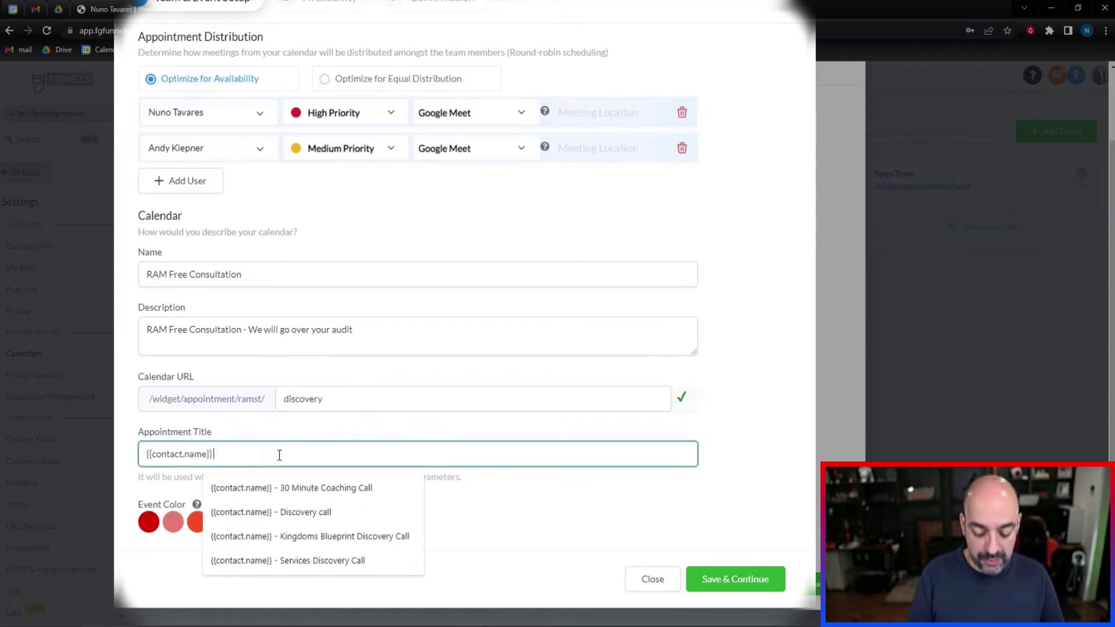
{"action": "left_click", "coordinate": [271, 512]}
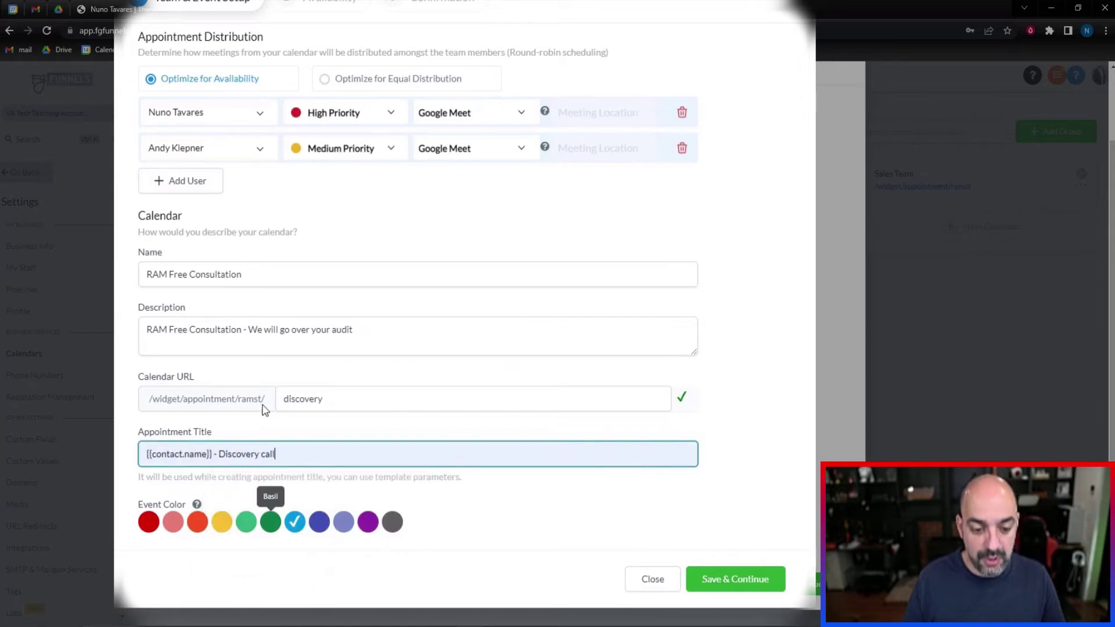
{"action": "left_click", "coordinate": [149, 521]}
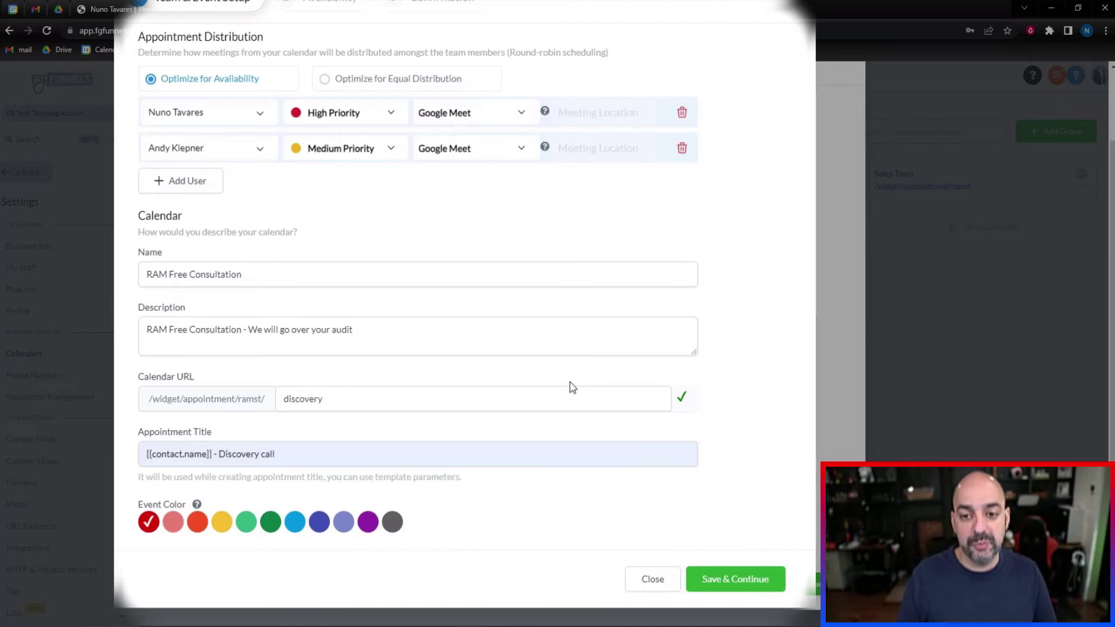
- Change the second member's meeting location from Zoom to Custom, dismissing the Zoom connection prompt
{"action": "scroll", "coordinate": [572, 387], "scroll_direction": "up", "scroll_amount": 1}
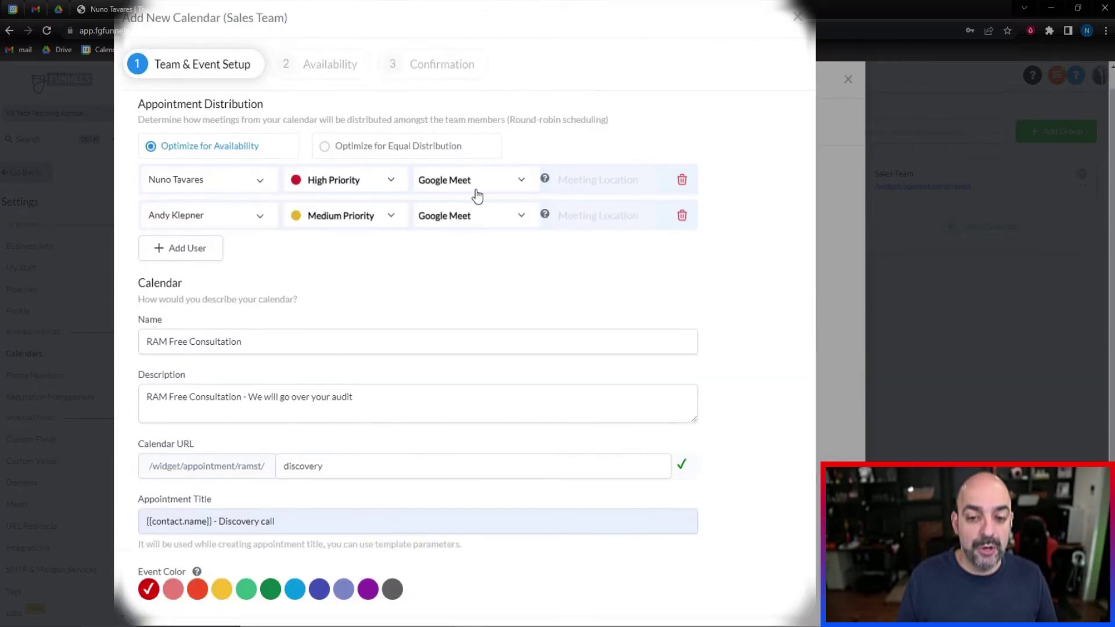
{"action": "left_click", "coordinate": [490, 222]}
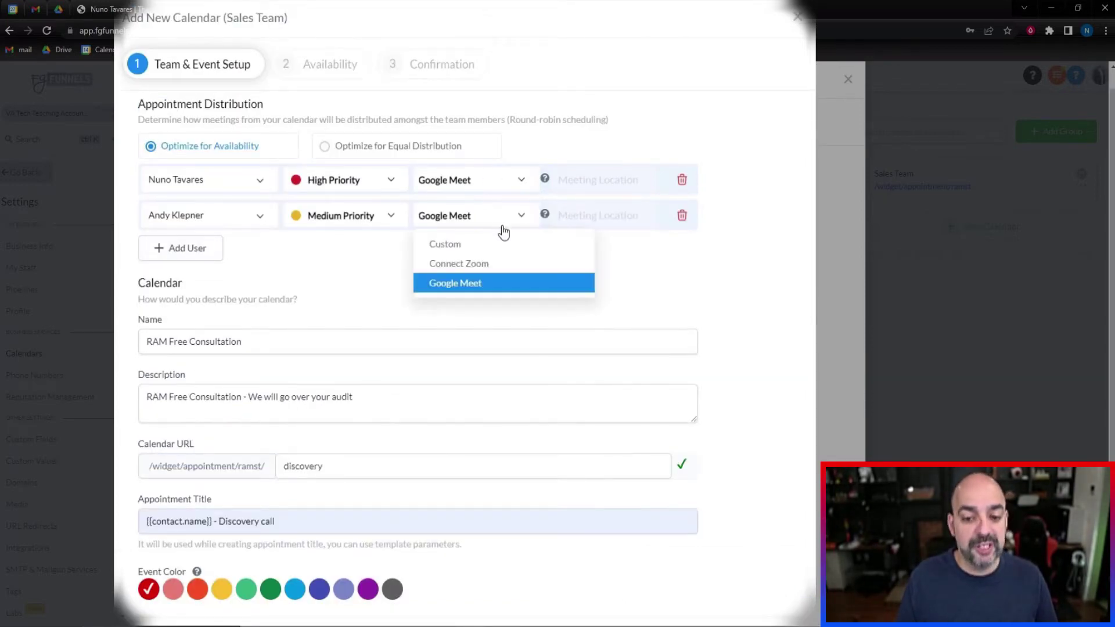
{"action": "left_click", "coordinate": [499, 265]}
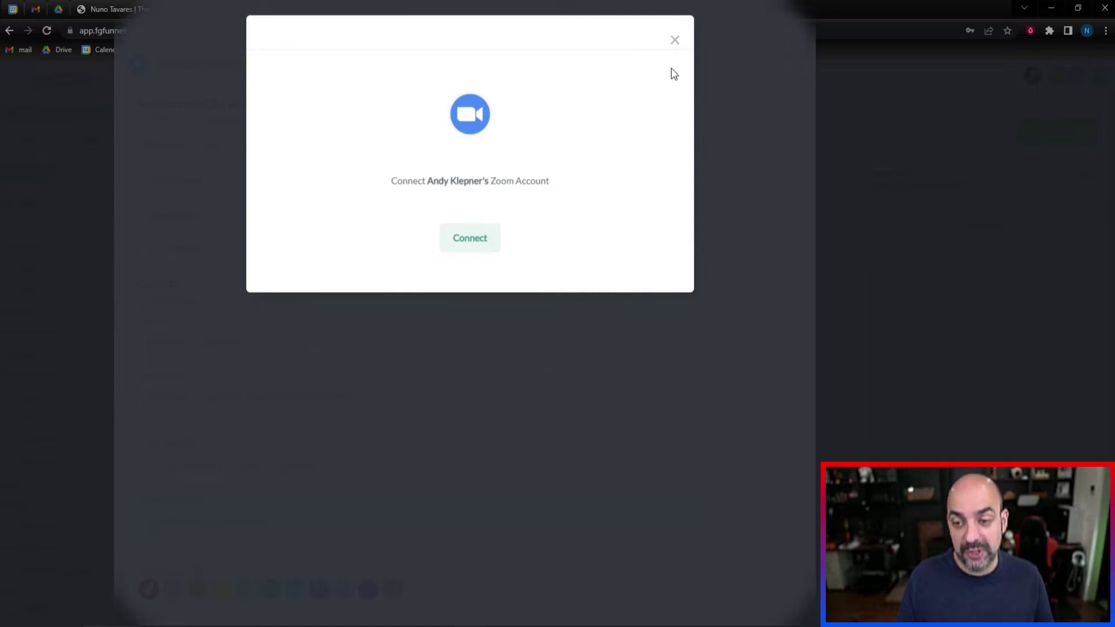
{"action": "left_click", "coordinate": [675, 39]}
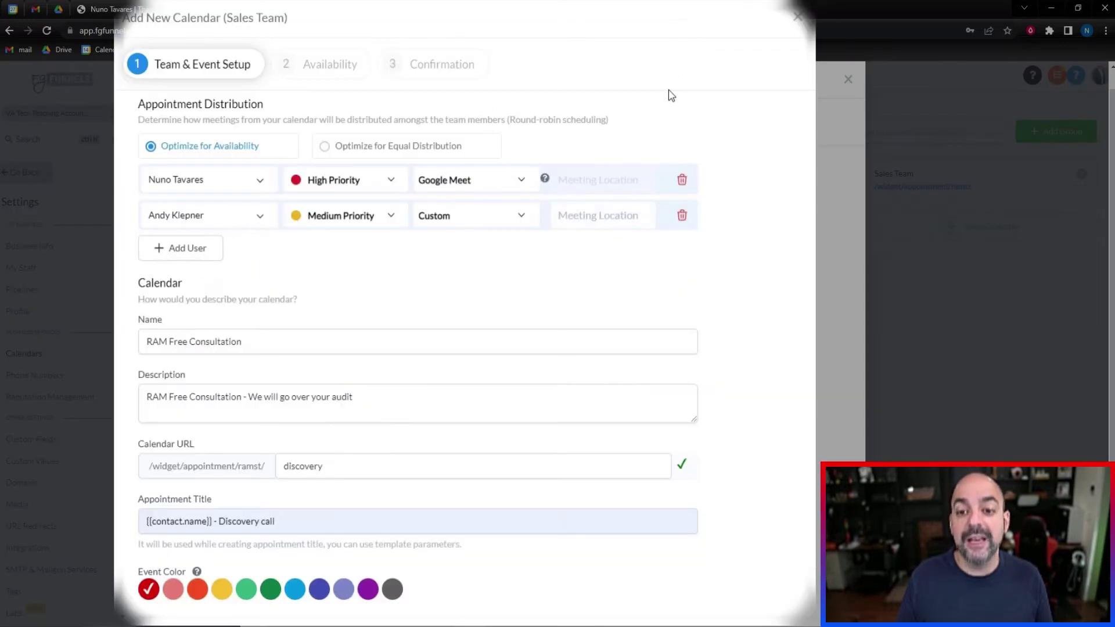
{"action": "left_click", "coordinate": [599, 222]}
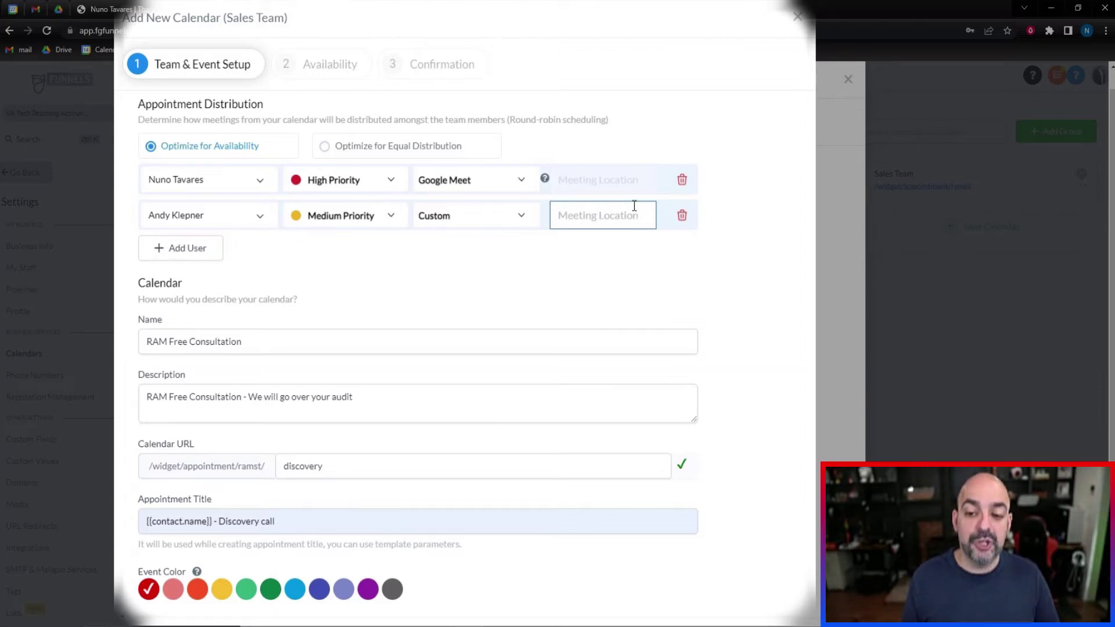
{"action": "left_click", "coordinate": [510, 222]}
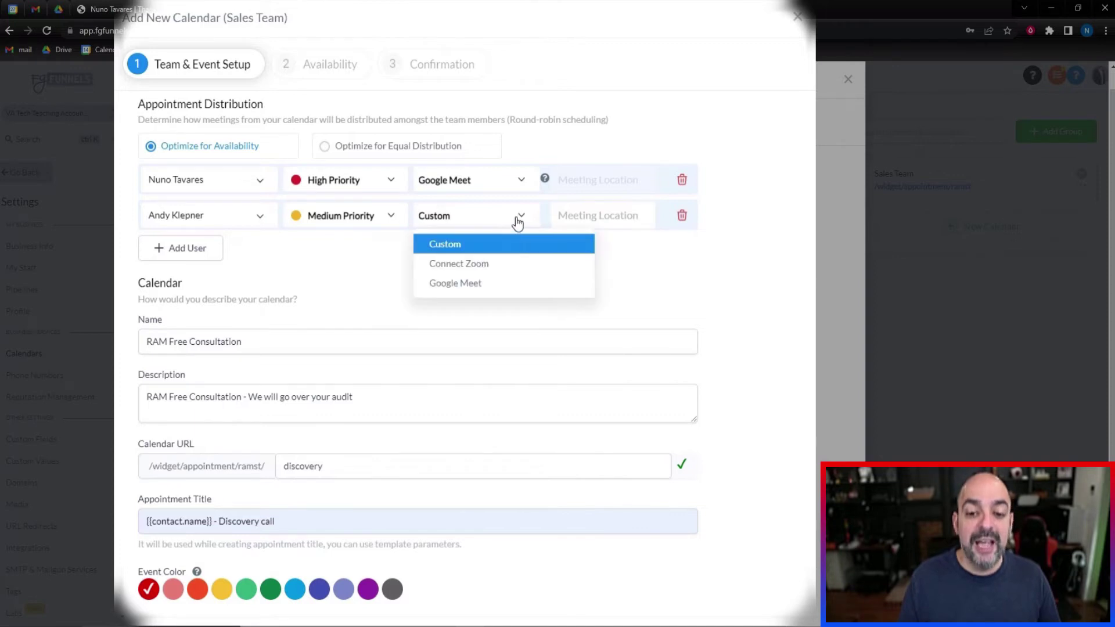
{"action": "left_click", "coordinate": [633, 216]}
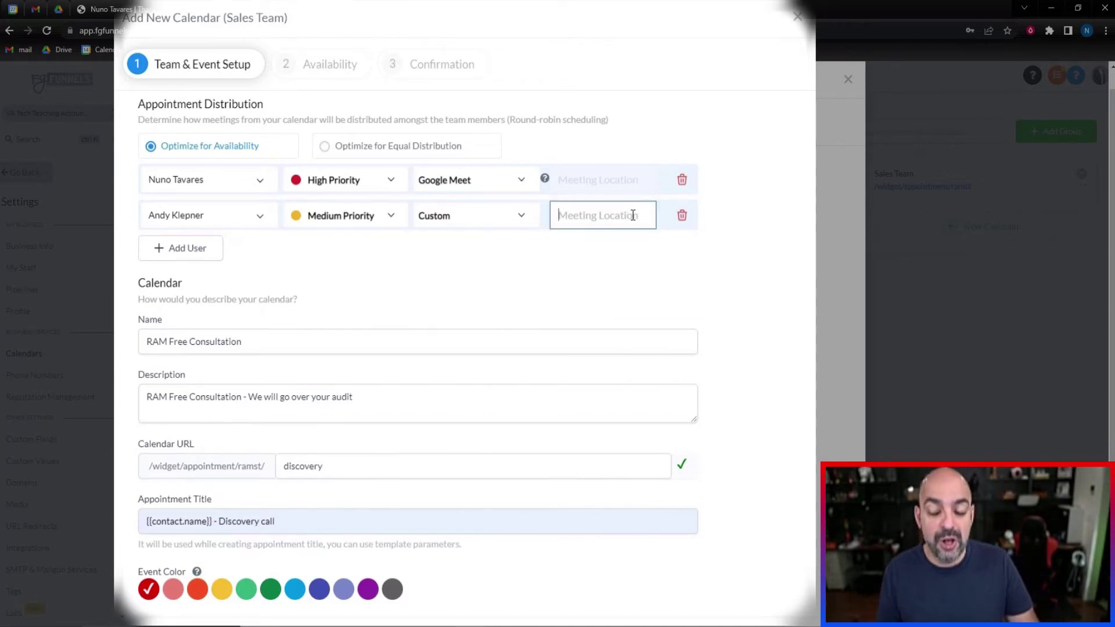
{"action": "left_click", "coordinate": [501, 219]}
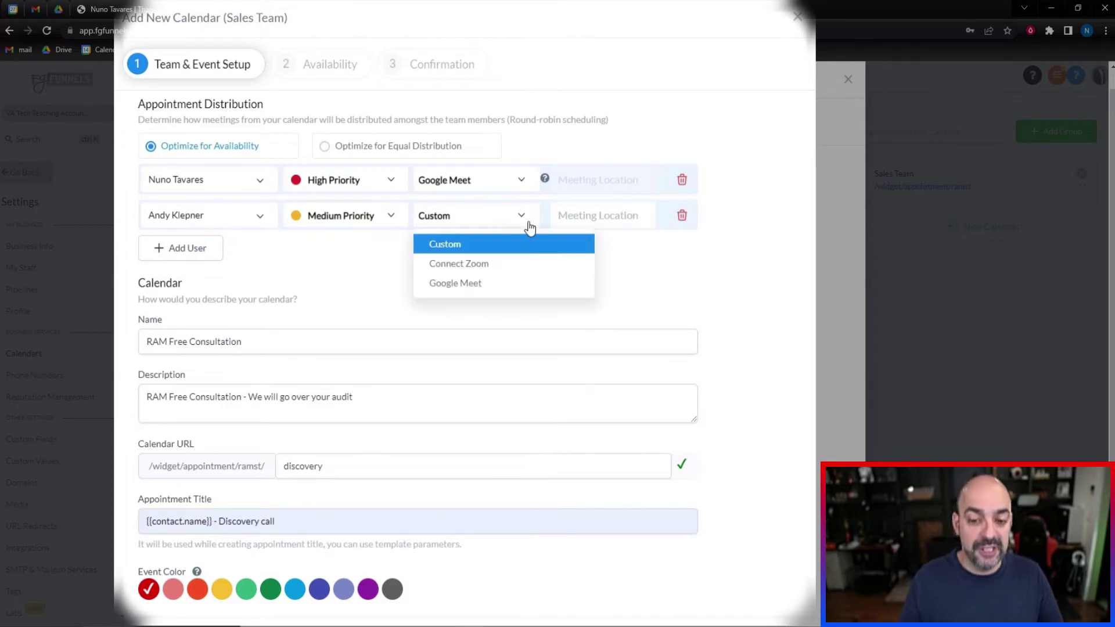
{"action": "left_click", "coordinate": [635, 213]}
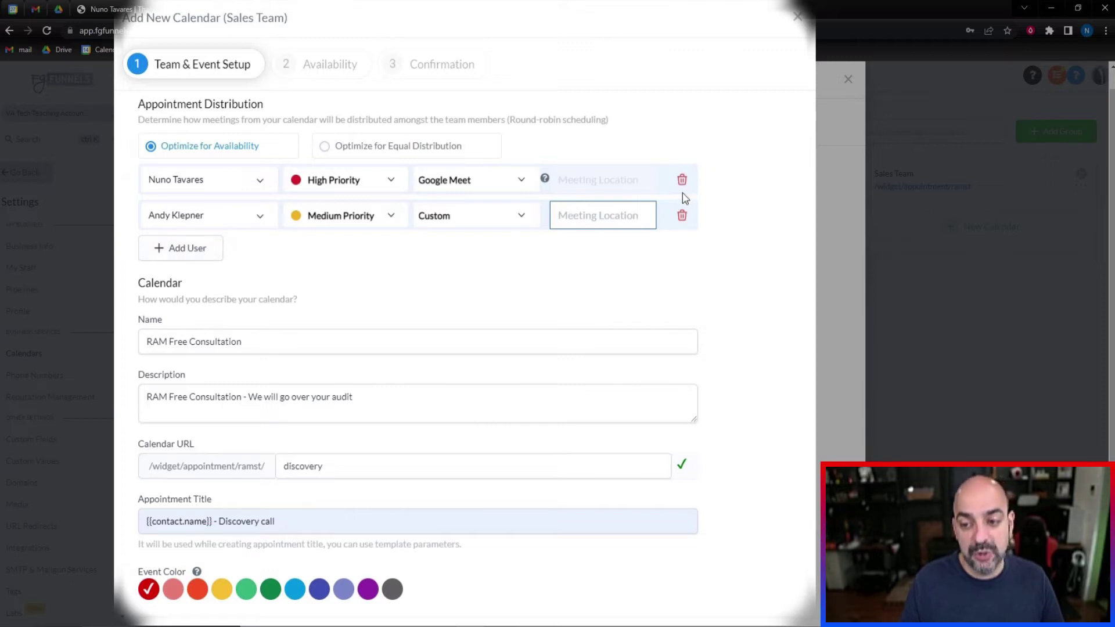
{"action": "scroll", "coordinate": [505, 309], "scroll_direction": "down", "scroll_amount": 2}
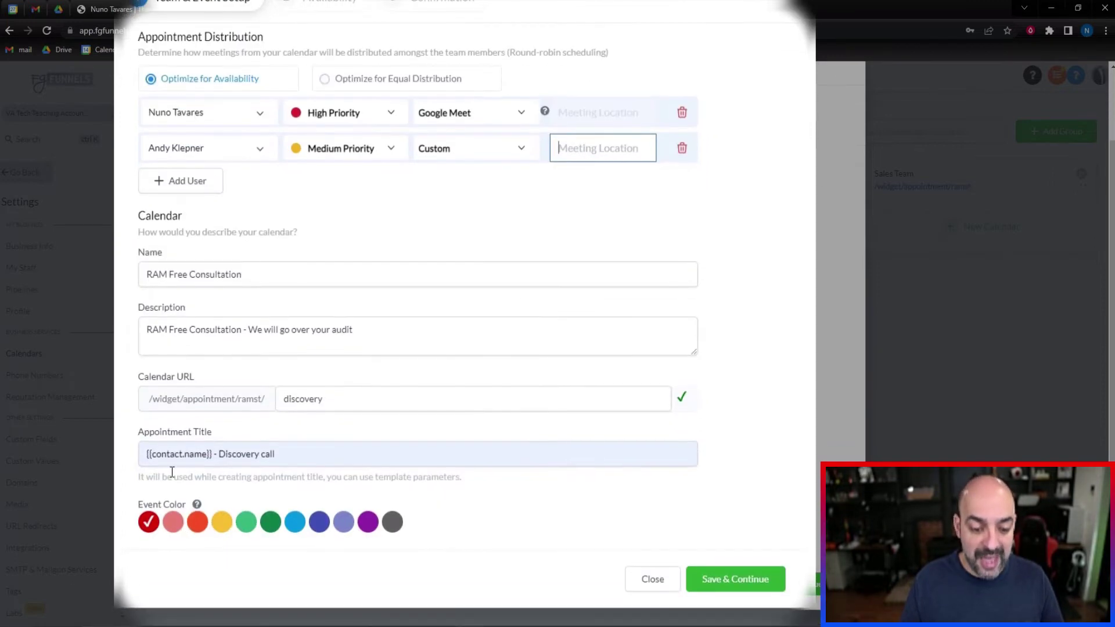
- Save the team setup, then add a second Monday time block starting at 12 PM and adjust the first block's end time
{"action": "left_click", "coordinate": [737, 585]}
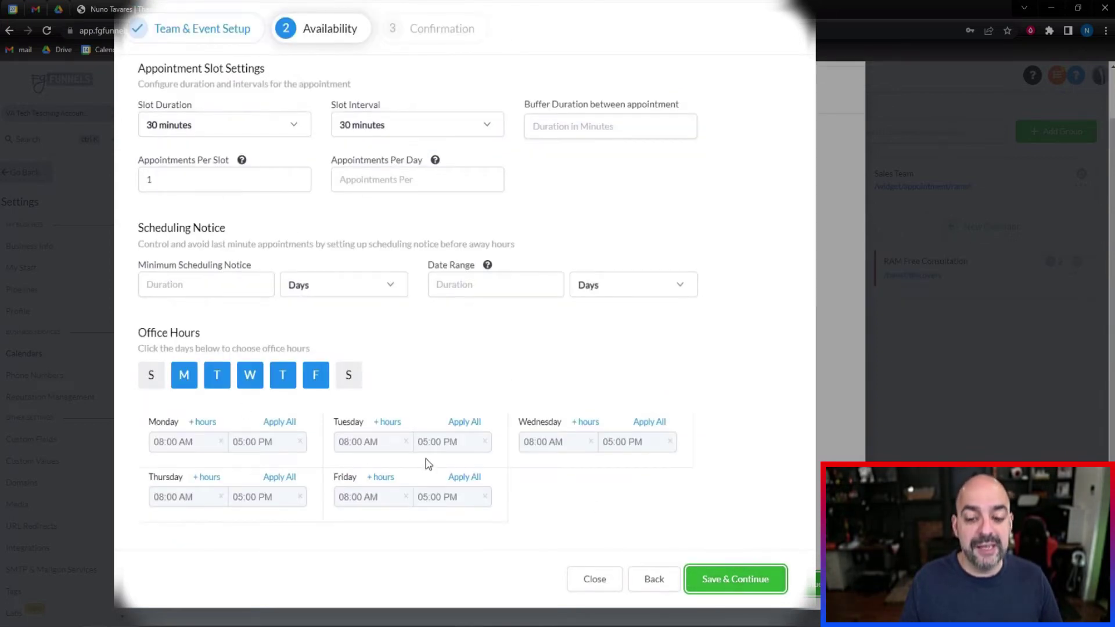
{"action": "left_click", "coordinate": [203, 423]}
{"action": "left_click", "coordinate": [161, 471]}
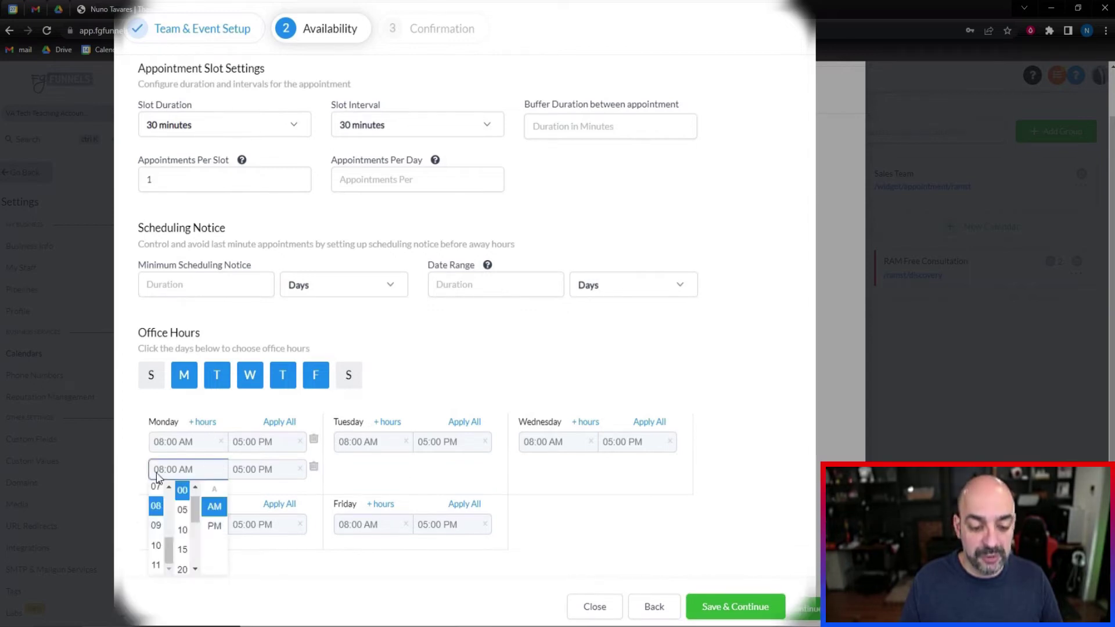
{"action": "scroll", "coordinate": [155, 540], "scroll_direction": "down", "scroll_amount": 1}
{"action": "scroll", "coordinate": [162, 520], "scroll_direction": "down", "scroll_amount": 2}
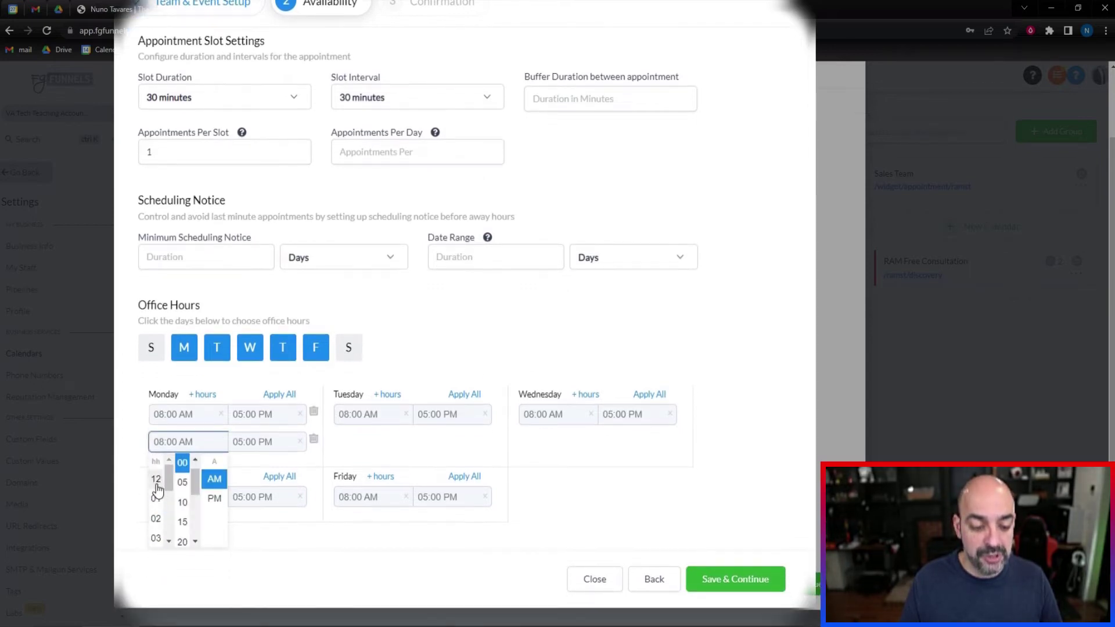
{"action": "left_click", "coordinate": [156, 488]}
{"action": "left_click", "coordinate": [215, 498]}
{"action": "left_click", "coordinate": [237, 416]}
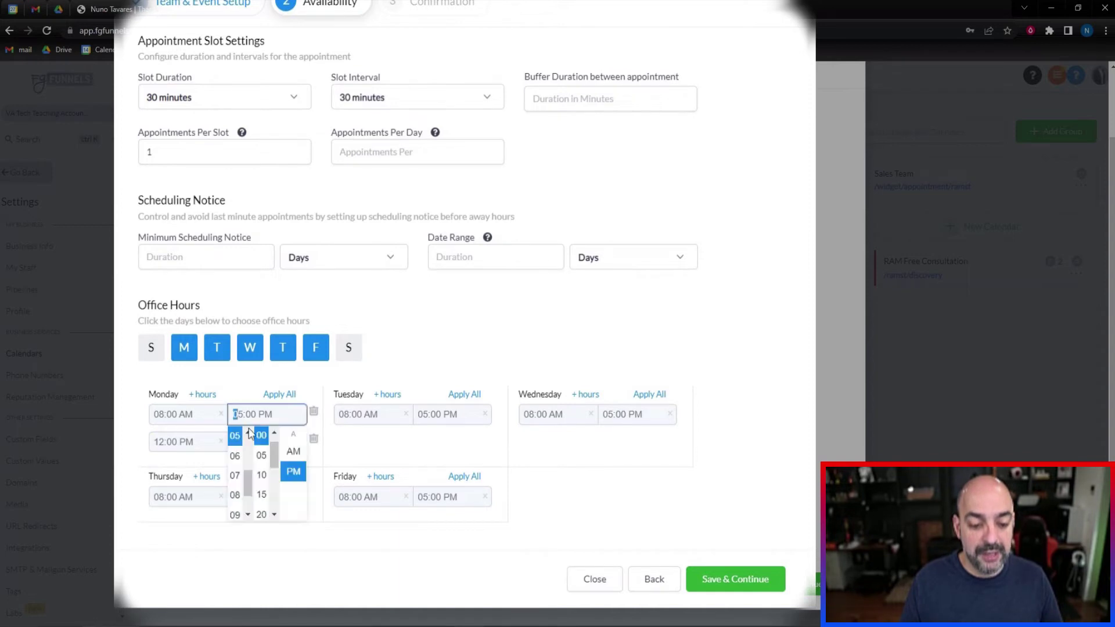
{"action": "left_click", "coordinate": [246, 488]}
{"action": "left_click", "coordinate": [238, 416]}
{"action": "left_click", "coordinate": [232, 416]}
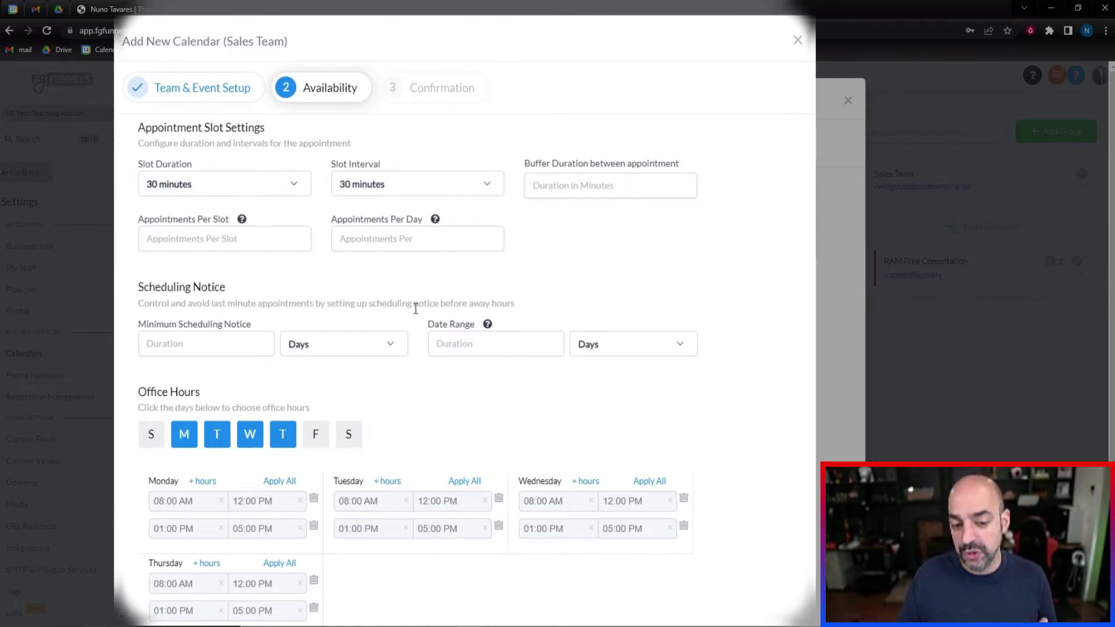
- Set Appointments Per Slot to 1
{"action": "left_click", "coordinate": [220, 231]}
{"action": "type", "text": "1"}
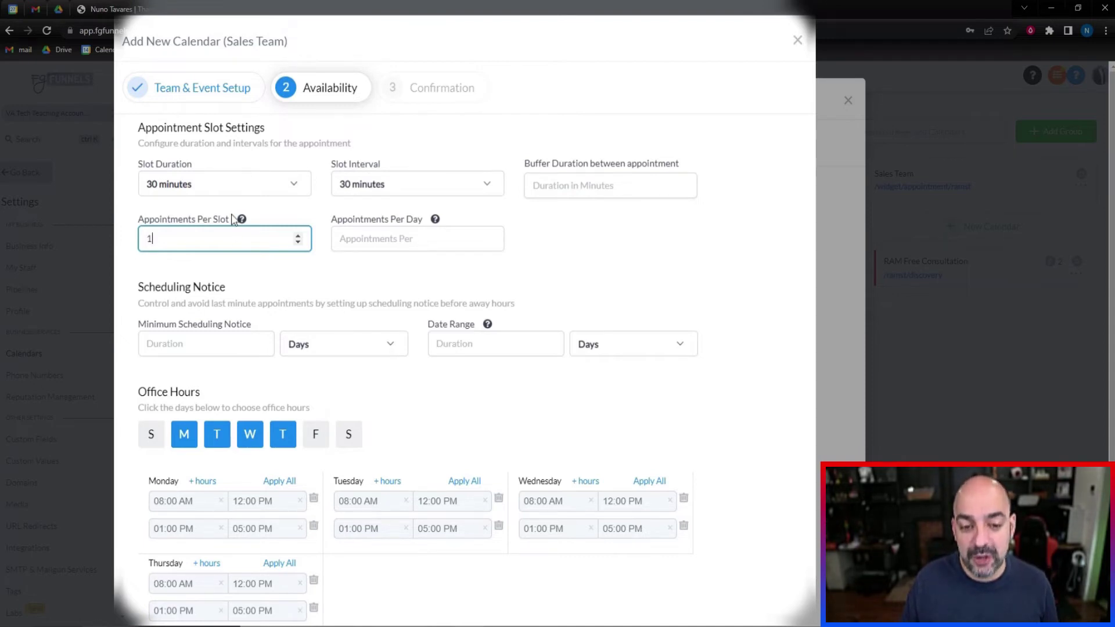
{"action": "mouse_move", "coordinate": [242, 225]}
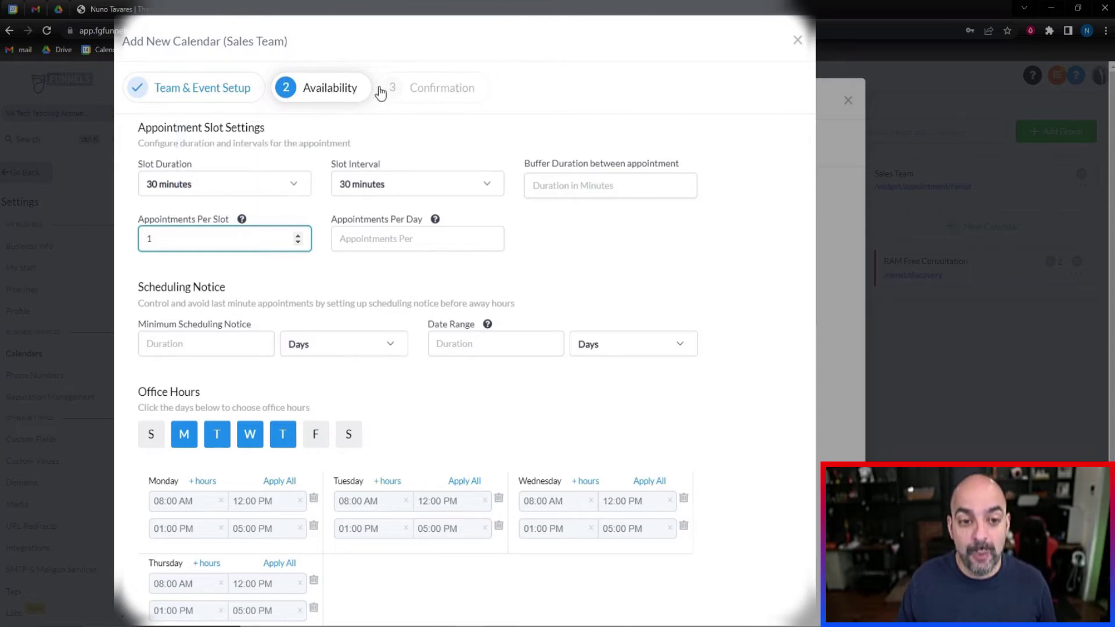
- Go back to check the second member's meeting location, then return to availability
{"action": "left_click", "coordinate": [201, 90]}
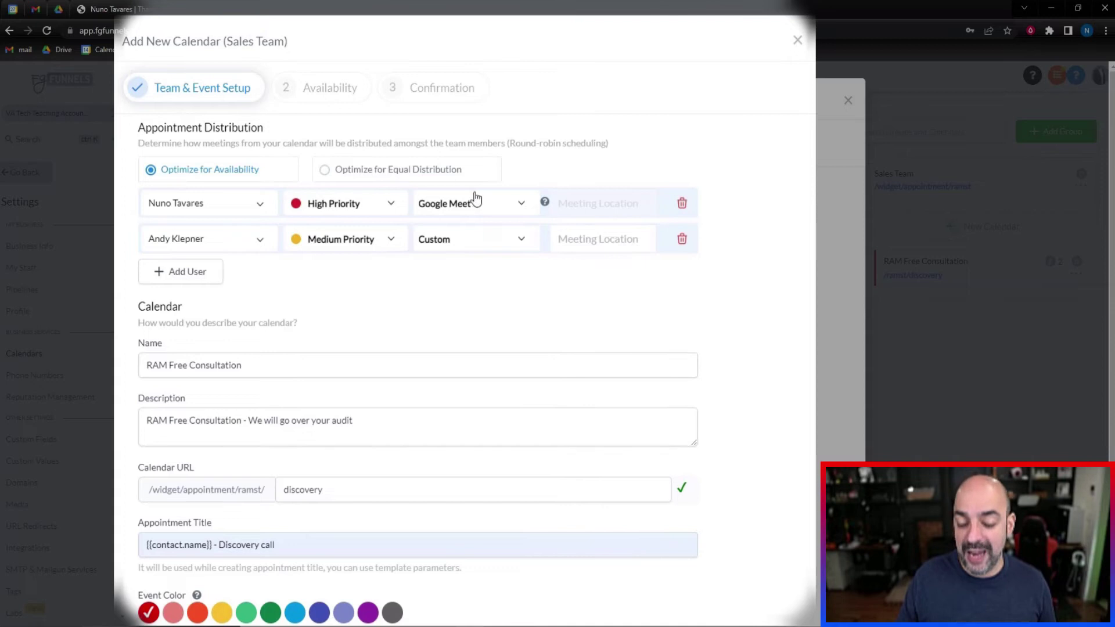
{"action": "left_click", "coordinate": [591, 240]}
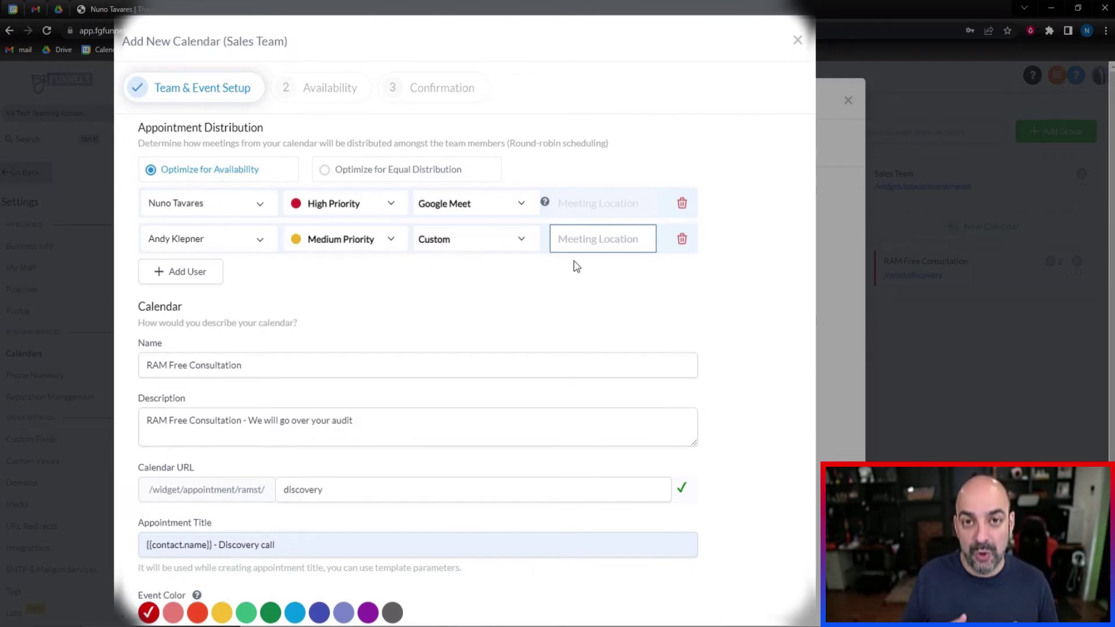
{"action": "left_click", "coordinate": [317, 88]}
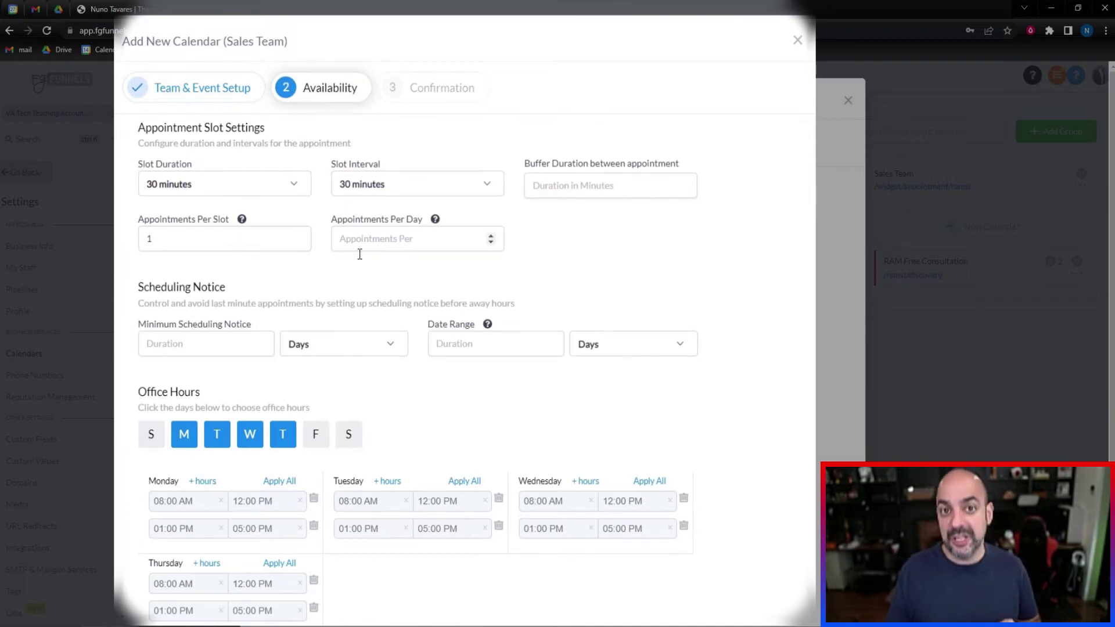
- Set the minimum scheduling notice to 6 days and save the availability settings
{"action": "left_click", "coordinate": [183, 348]}
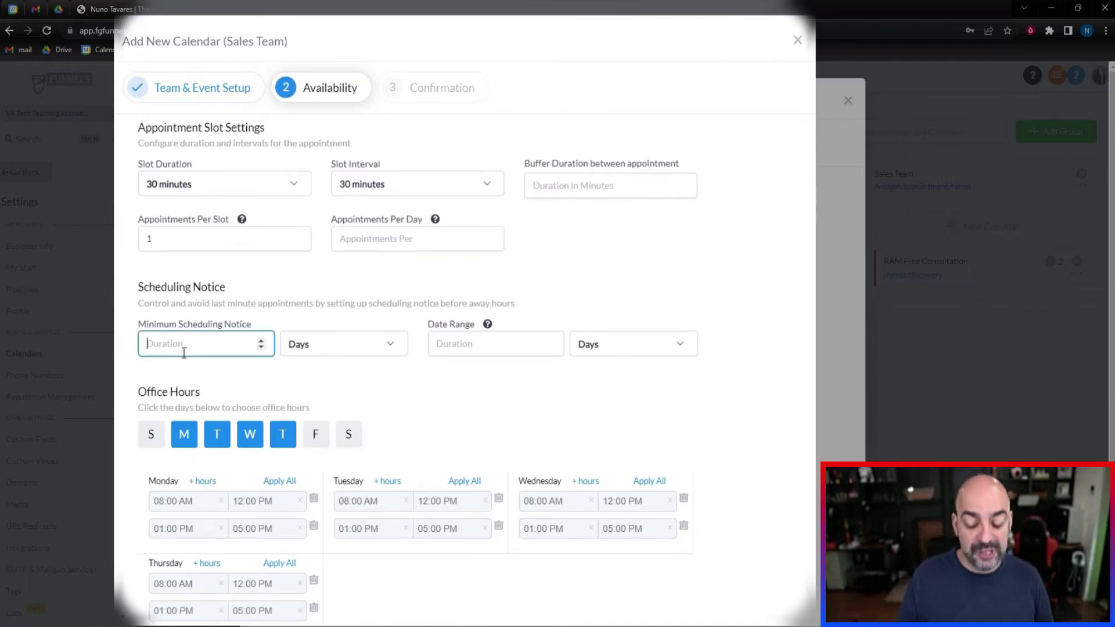
{"action": "type", "text": "6"}
{"action": "scroll", "coordinate": [433, 300], "scroll_direction": "down", "scroll_amount": 2}
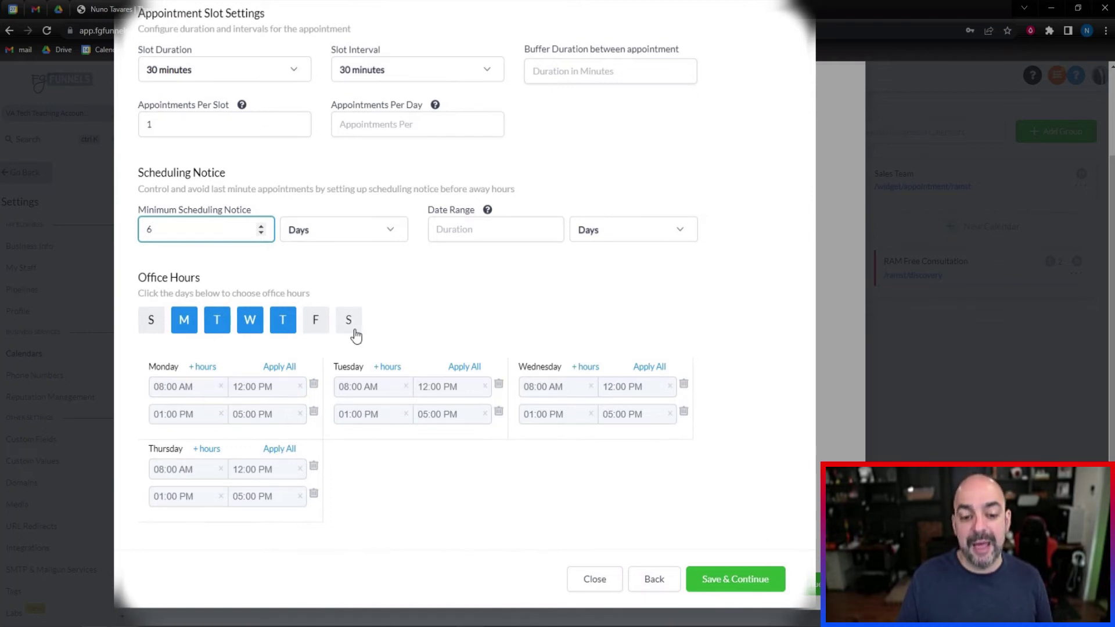
{"action": "left_click", "coordinate": [745, 579]}
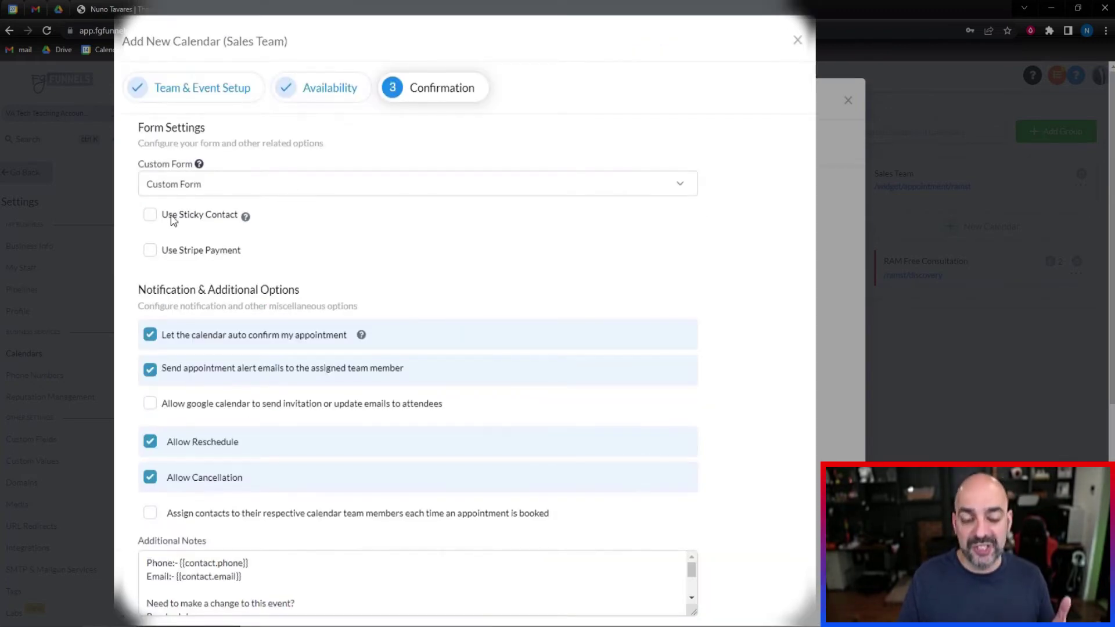
- Choose Contact Us as the calendar's custom booking form
{"action": "left_click", "coordinate": [226, 183]}
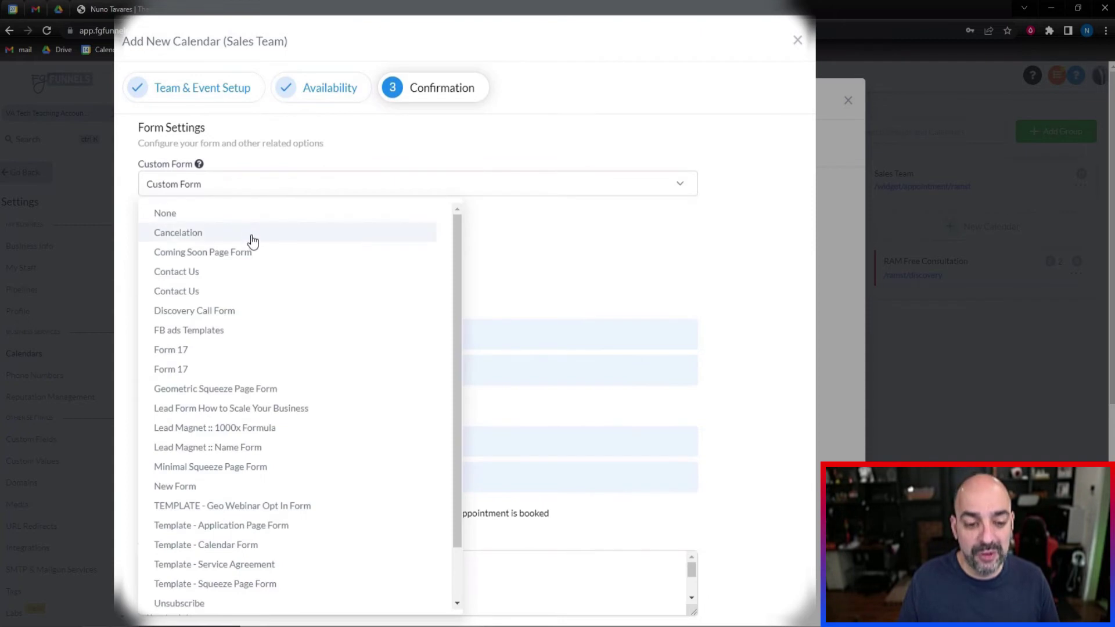
{"action": "left_click", "coordinate": [248, 271]}
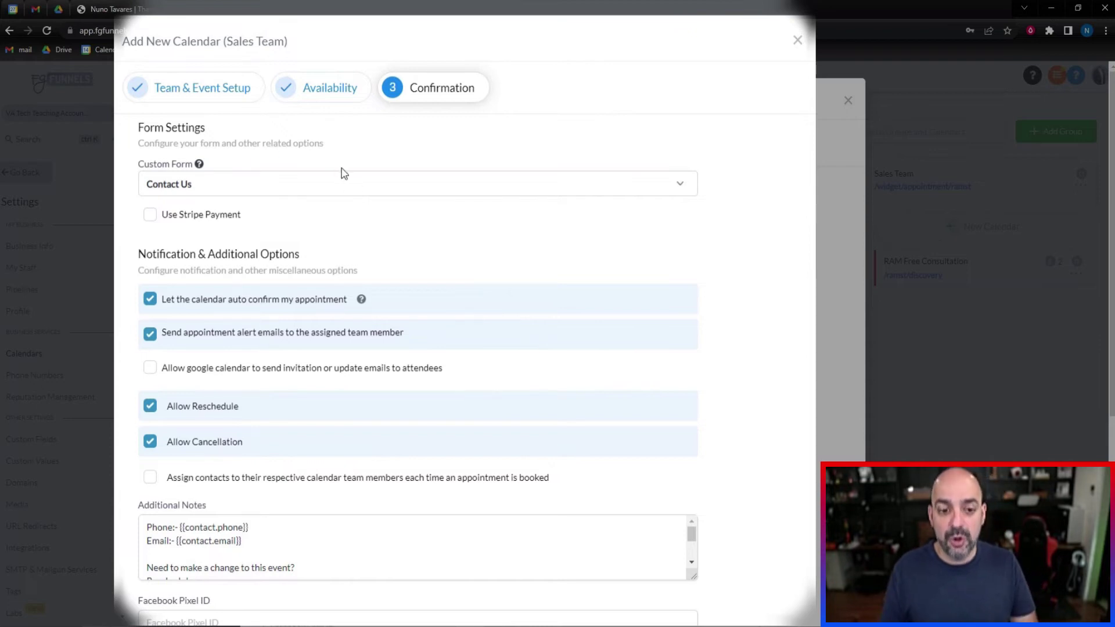
{"action": "scroll", "coordinate": [343, 199], "scroll_direction": "down", "scroll_amount": 1}
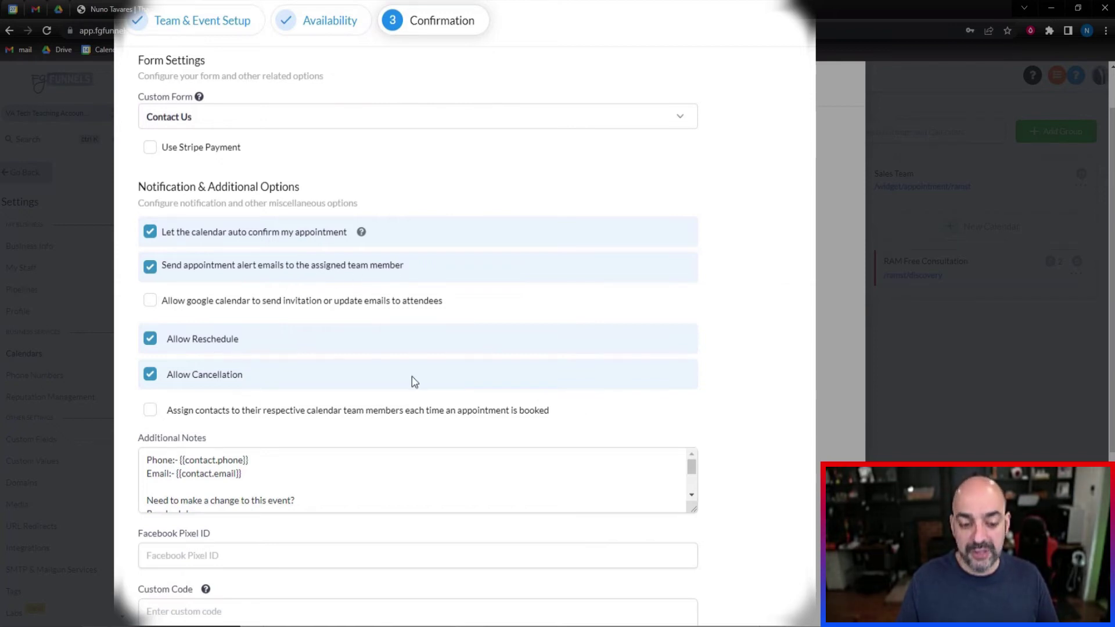
- On the Confirmation step, tick 'Assign contacts to their respective calendar team members'
{"action": "scroll", "coordinate": [412, 376], "scroll_direction": "down", "scroll_amount": 3}
{"action": "left_click_drag", "start_coordinate": [549, 208], "coordinate": [174, 213]}
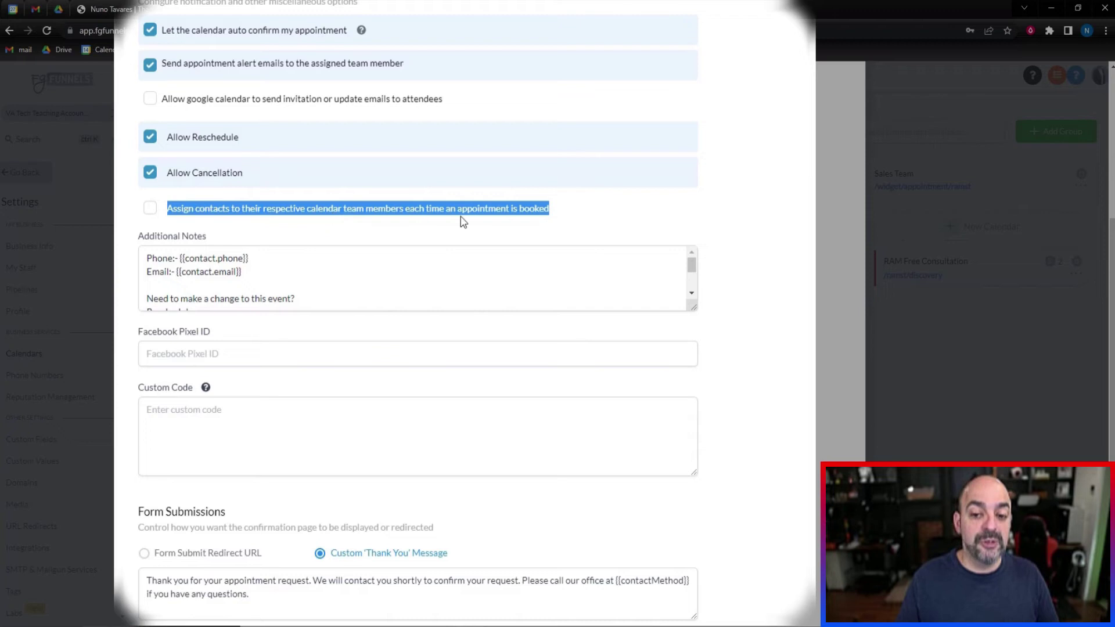
{"action": "left_click", "coordinate": [163, 208]}
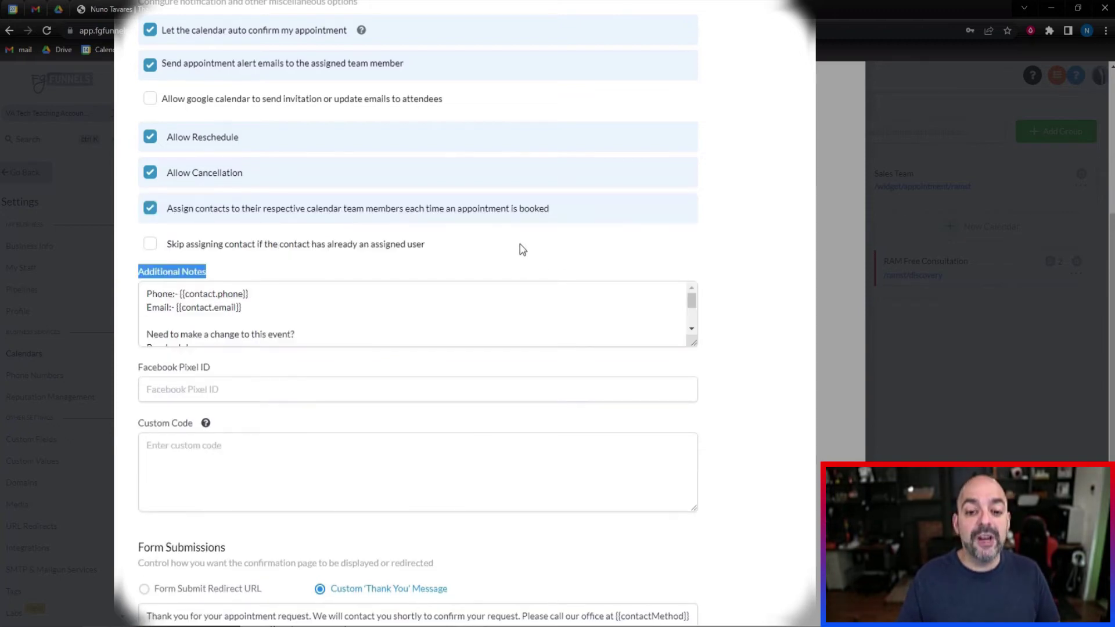
{"action": "left_click", "coordinate": [521, 250]}
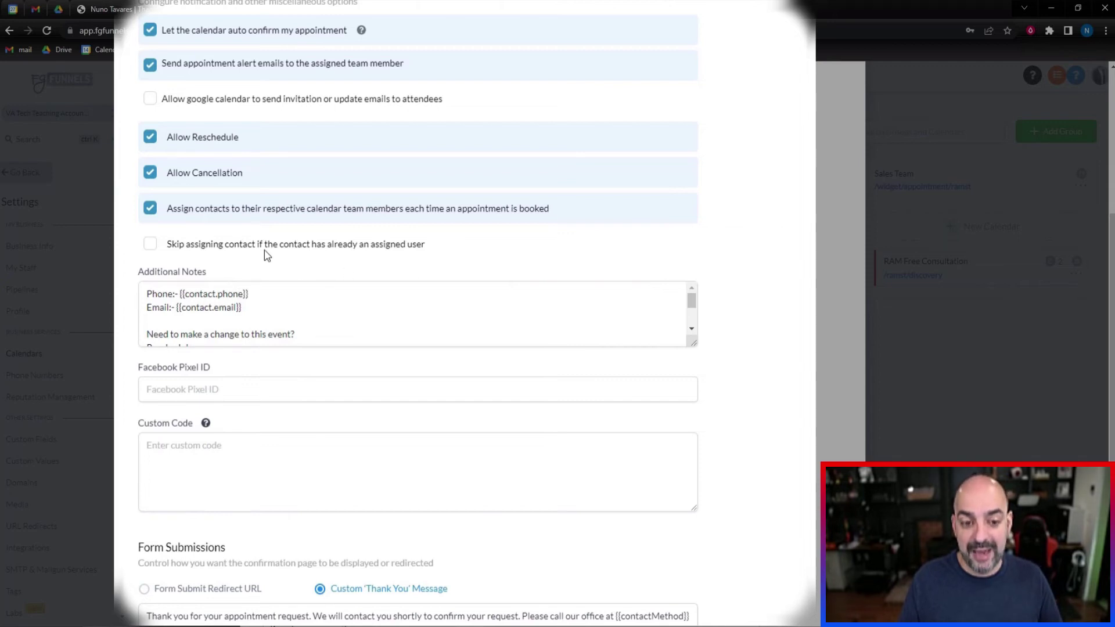
{"action": "scroll", "coordinate": [269, 353], "scroll_direction": "up", "scroll_amount": 2}
{"action": "scroll", "coordinate": [271, 332], "scroll_direction": "down", "scroll_amount": 2}
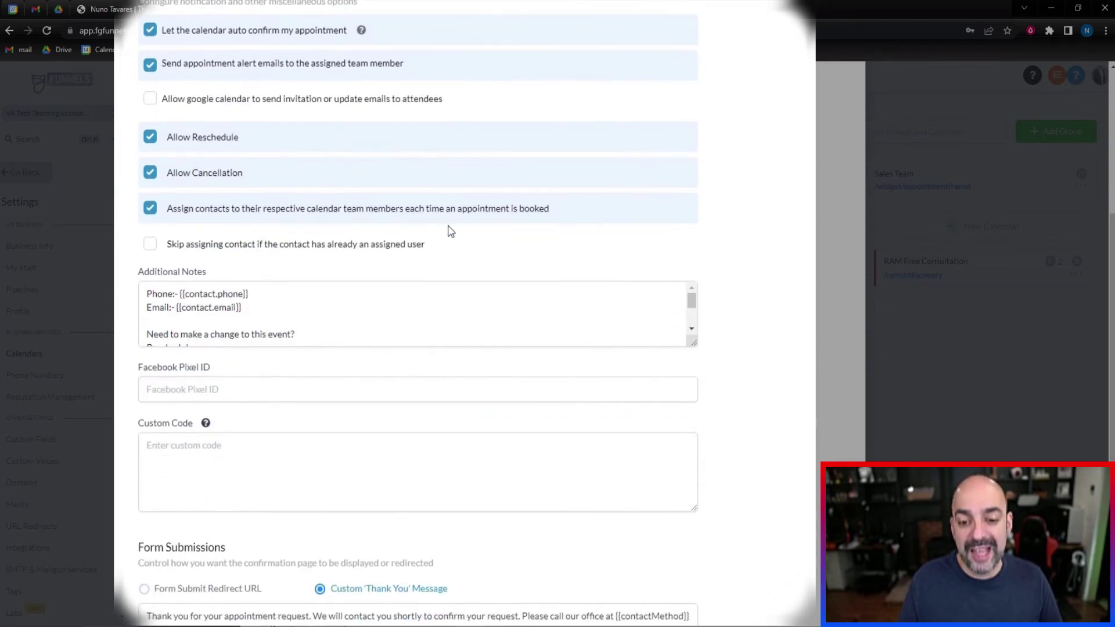
{"action": "left_click_drag", "start_coordinate": [424, 249], "coordinate": [157, 251]}
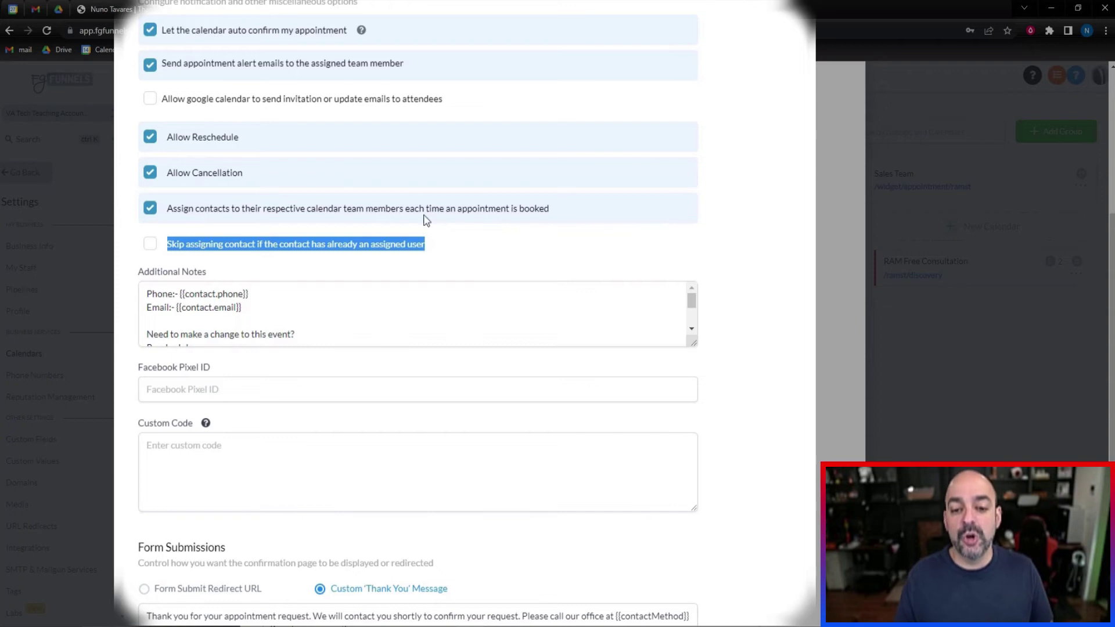
- Delete the phone line and its leftover blank line from the additional notes
{"action": "scroll", "coordinate": [475, 269], "scroll_direction": "down", "scroll_amount": 1}
{"action": "scroll", "coordinate": [475, 269], "scroll_direction": "down", "scroll_amount": 2}
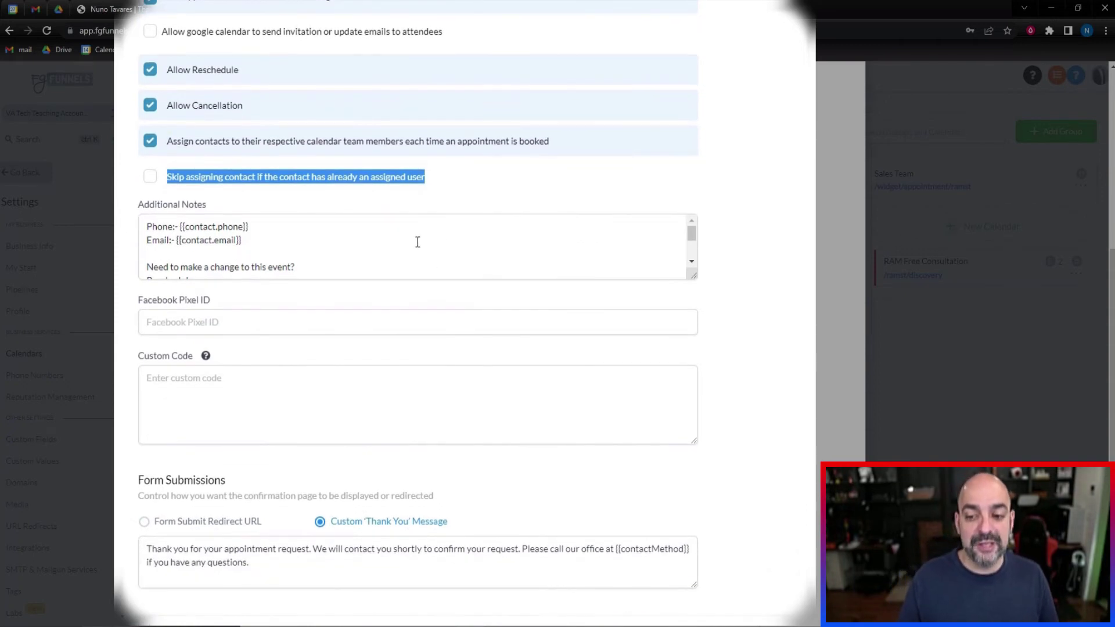
{"action": "scroll", "coordinate": [431, 238], "scroll_direction": "down", "scroll_amount": 1}
{"action": "left_click_drag", "start_coordinate": [430, 239], "coordinate": [249, 226]}
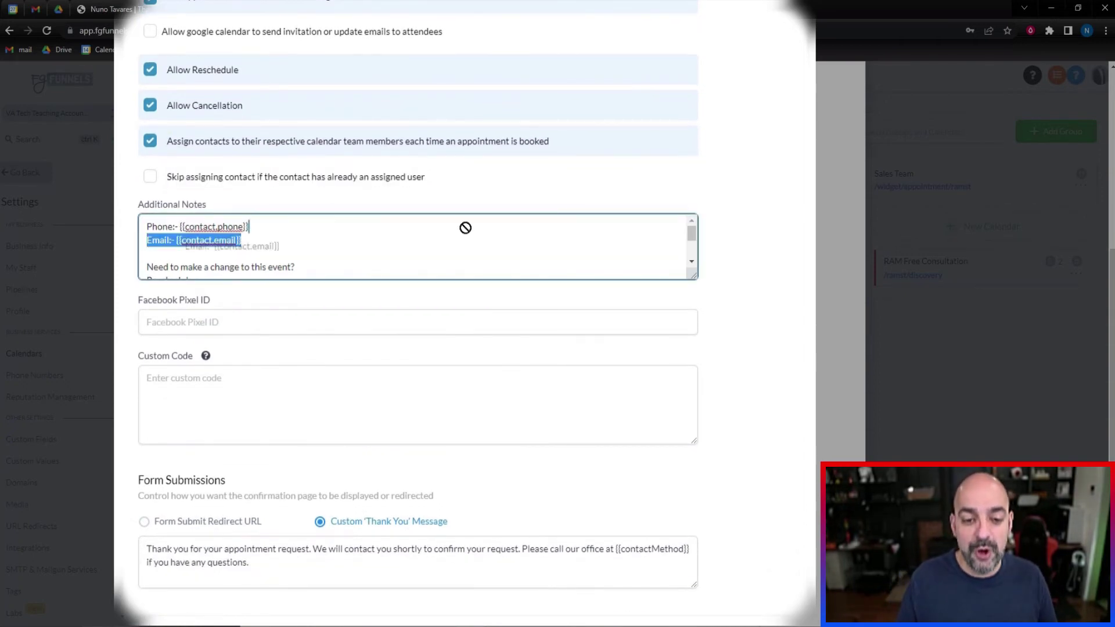
{"action": "left_click_drag", "start_coordinate": [463, 227], "coordinate": [129, 212]}
{"action": "key", "text": "BackSpace"}
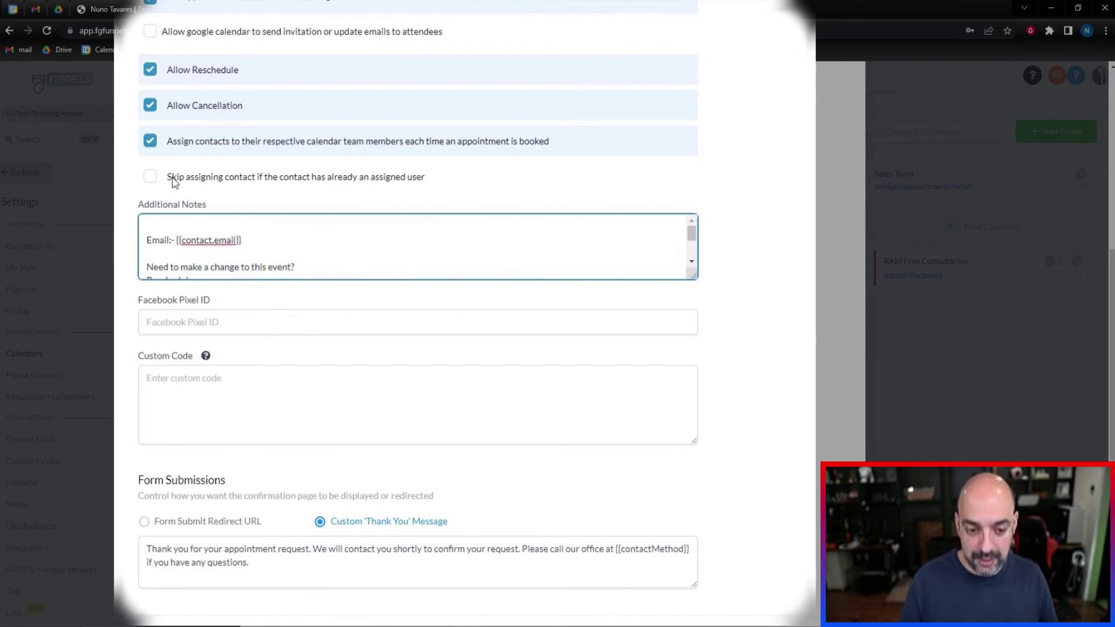
{"action": "key", "text": "Delete"}
- Replace the thank-you message's closing sentence with 'Looking forward to speaking with you.' and complete the calendar
{"action": "scroll", "coordinate": [386, 248], "scroll_direction": "down", "scroll_amount": 1}
{"action": "scroll", "coordinate": [513, 130], "scroll_direction": "down", "scroll_amount": 1}
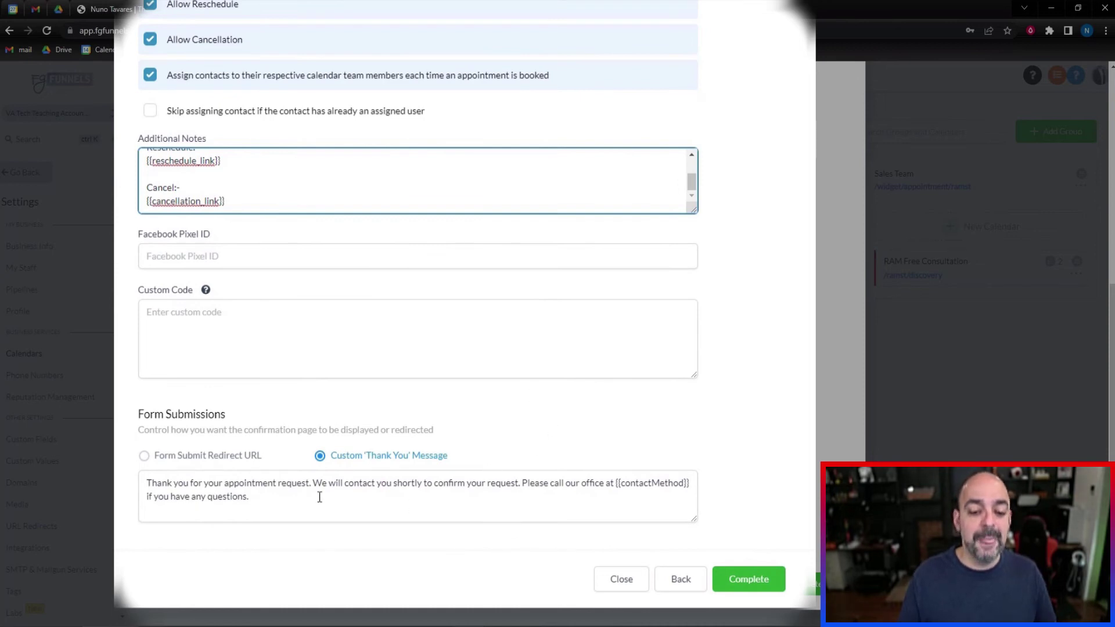
{"action": "left_click_drag", "start_coordinate": [314, 490], "coordinate": [390, 507]}
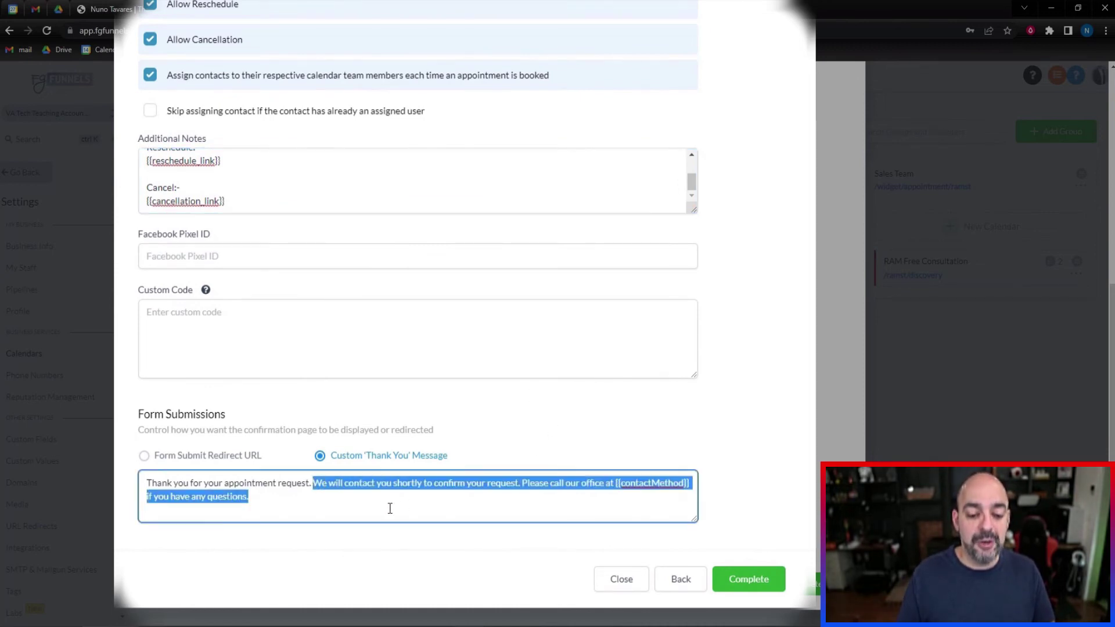
{"action": "key", "text": "BackSpace"}
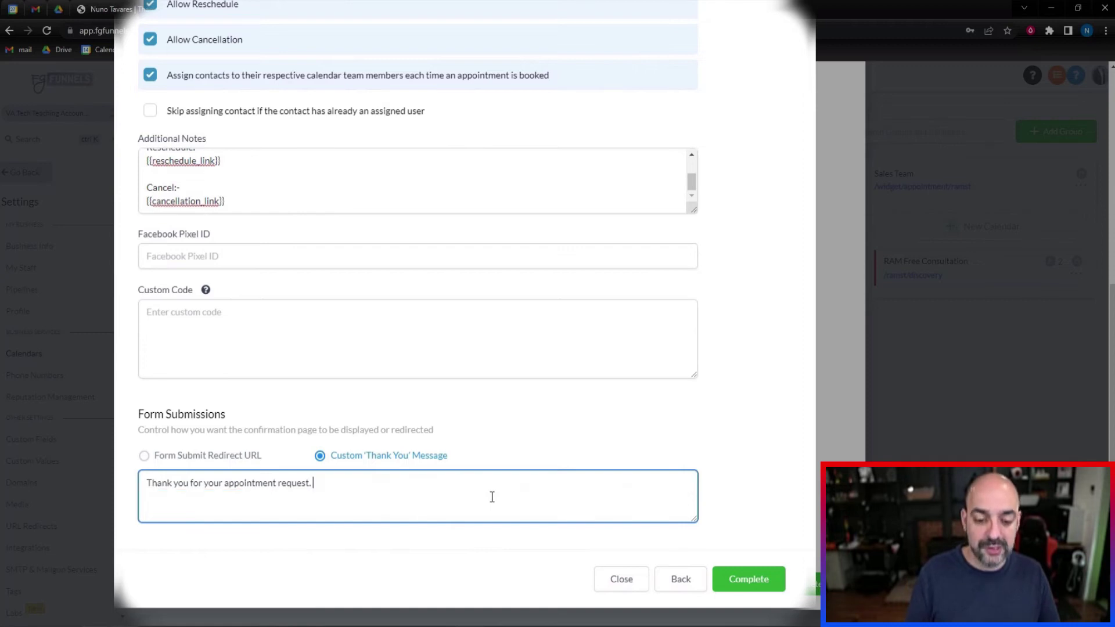
{"action": "type", "text": "Looking forward to speaking with you."}
{"action": "left_click", "coordinate": [748, 579]}
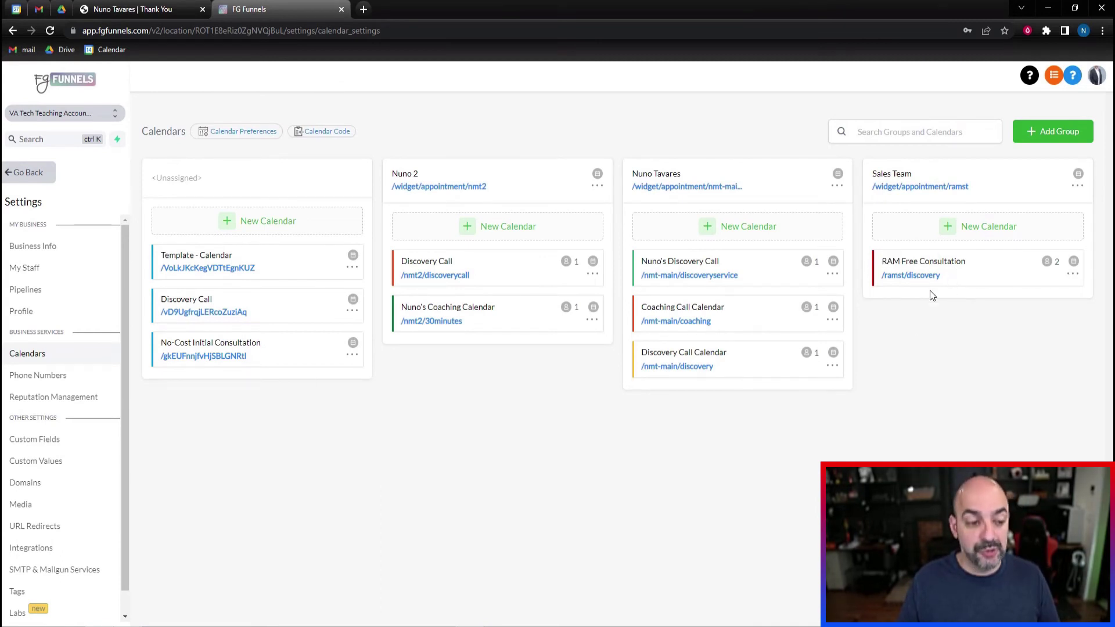
- Set the Thank You page booking widget to RAM Free Consultation, then start a new calendar group
{"action": "left_click", "coordinate": [134, 9]}
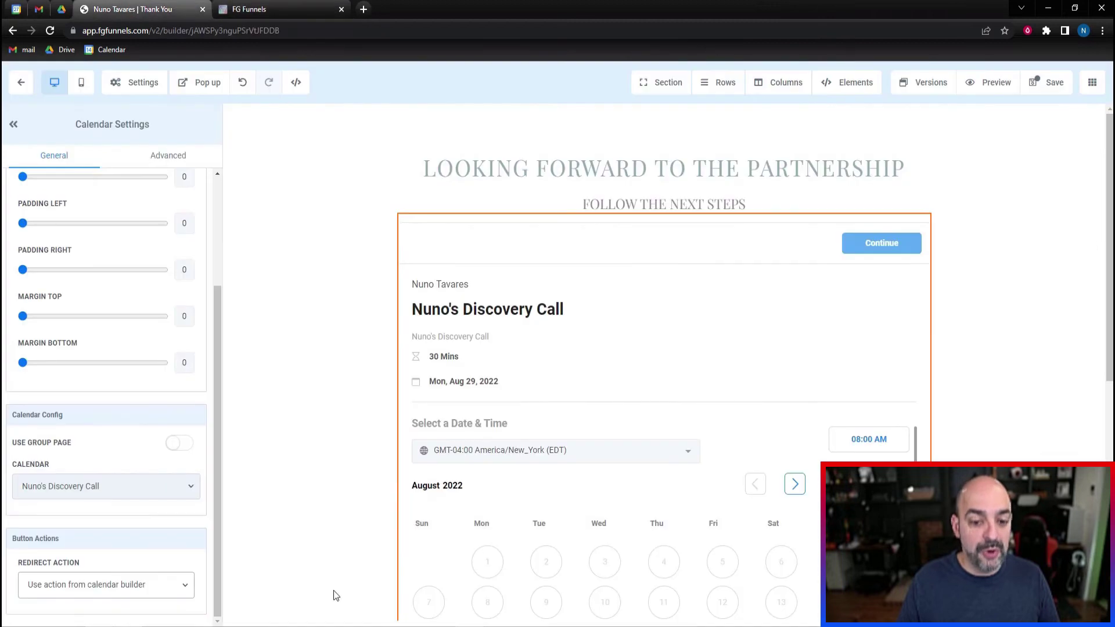
{"action": "scroll", "coordinate": [726, 283], "scroll_direction": "down", "scroll_amount": 1}
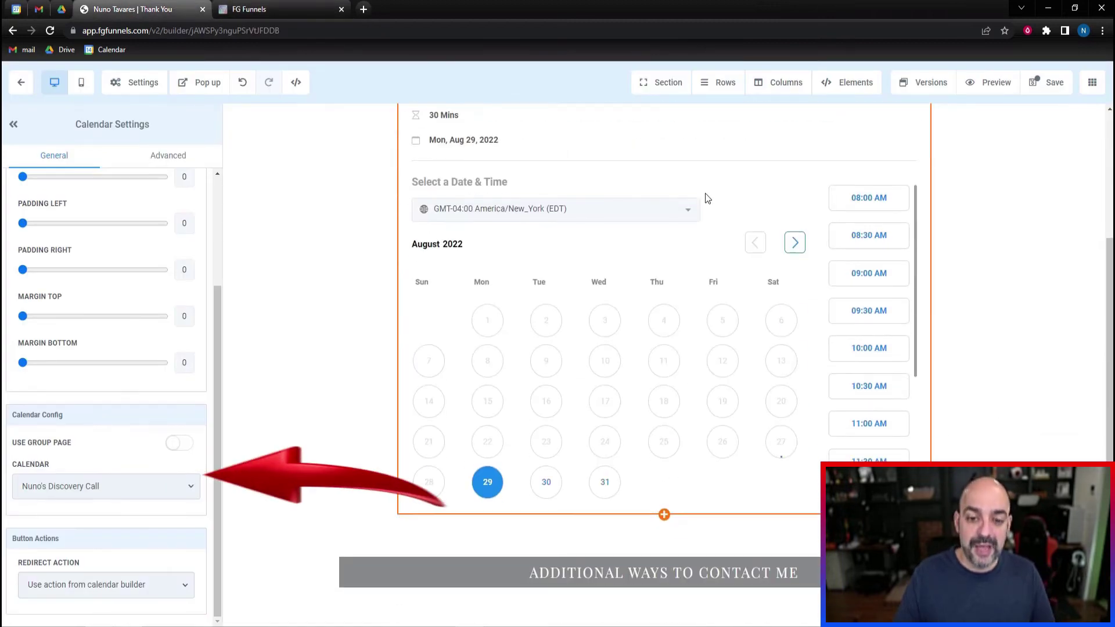
{"action": "left_click", "coordinate": [151, 488]}
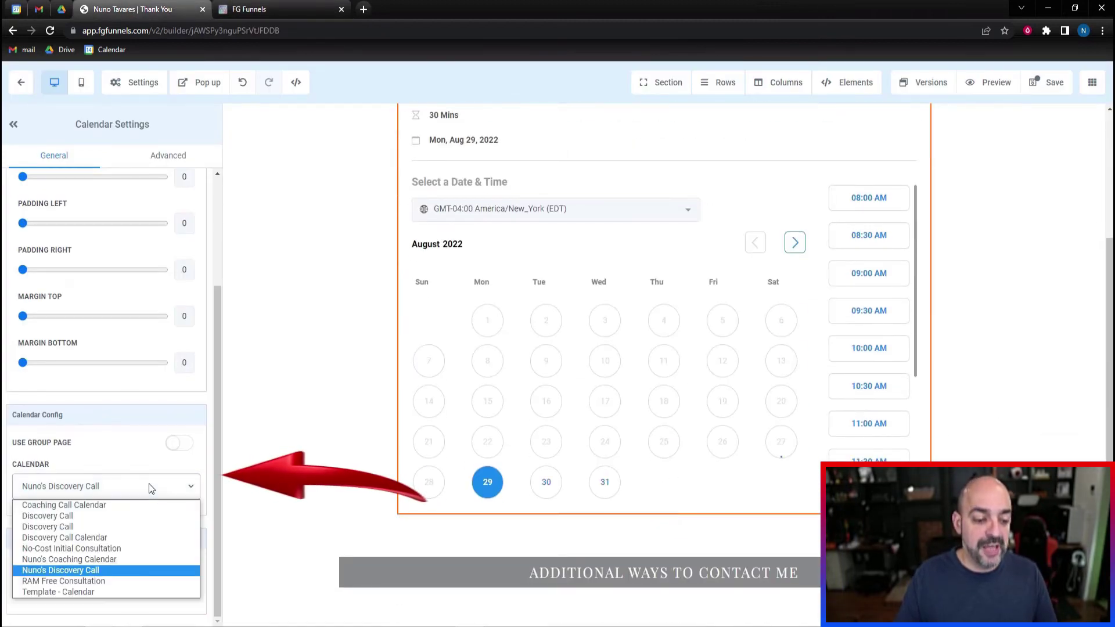
{"action": "left_click", "coordinate": [144, 581]}
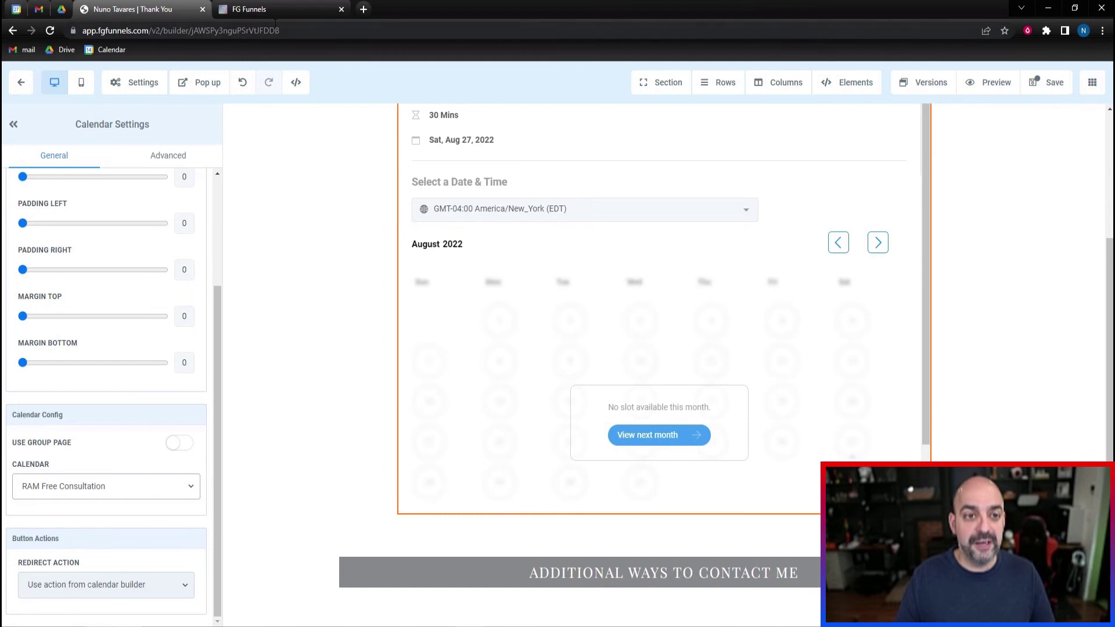
{"action": "key", "text": "ctrl+Tab"}
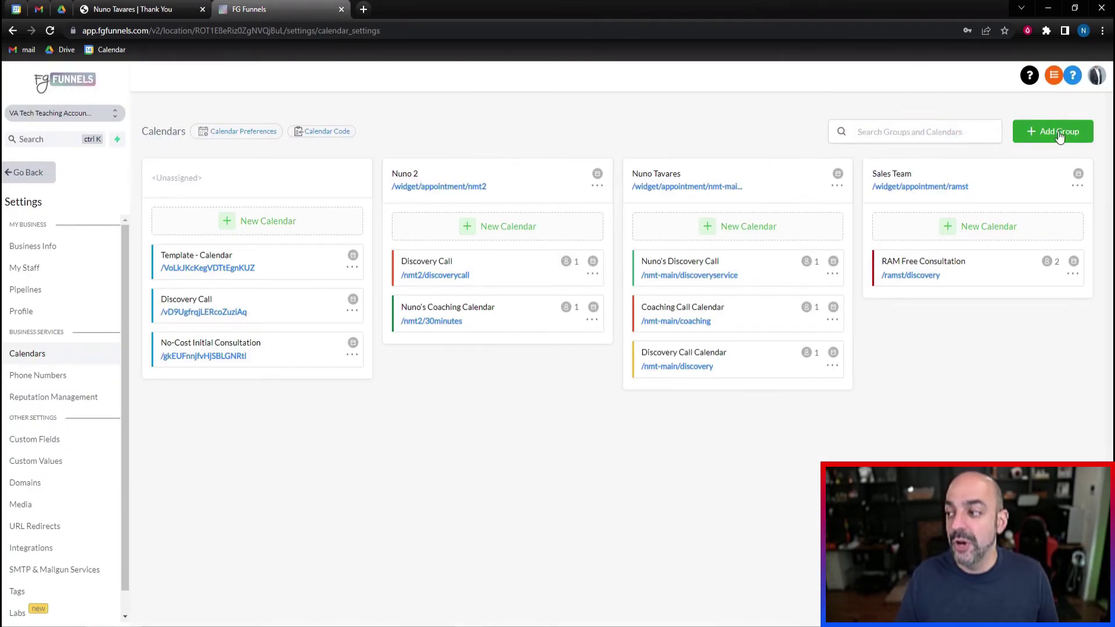
{"action": "left_click", "coordinate": [1078, 141]}
- Save the RAM Free Consultation group with URL ramoboard and add a new calendar to it
{"action": "left_click", "coordinate": [440, 161]}
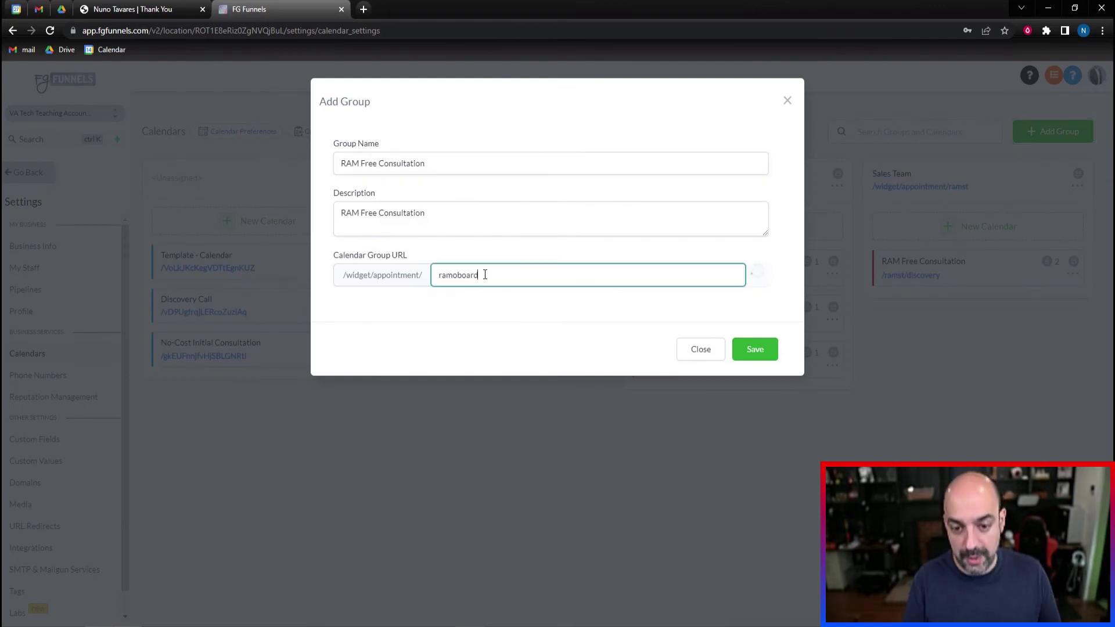
{"action": "left_click", "coordinate": [757, 351]}
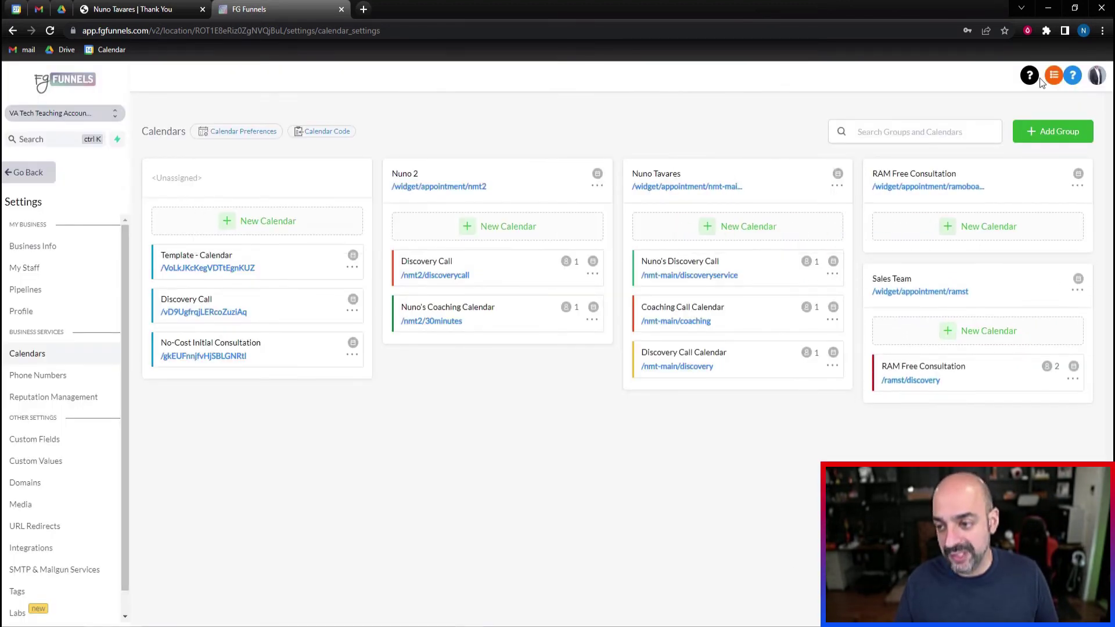
{"action": "left_click", "coordinate": [1007, 238]}
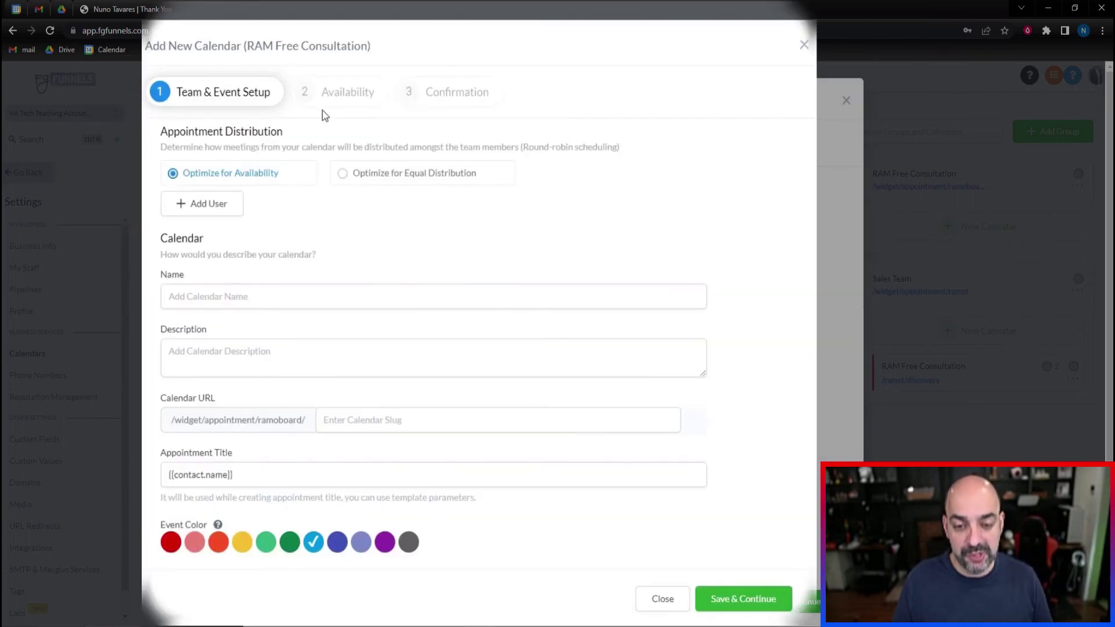
- Optimize for equal distribution and add three team members, each meeting on Google Meet
{"action": "left_click", "coordinate": [342, 174]}
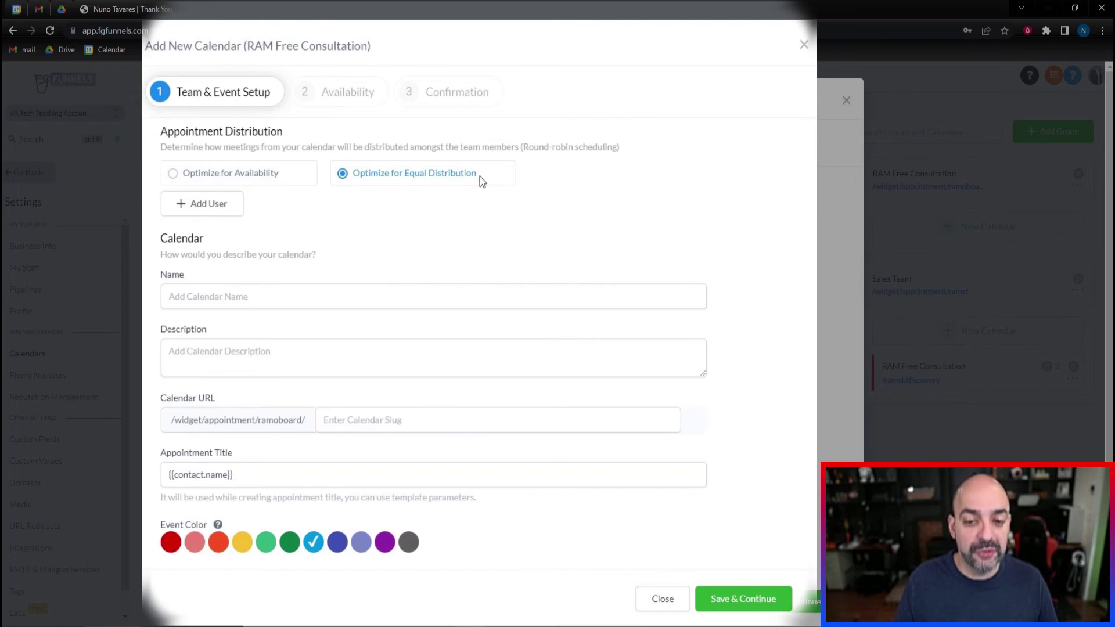
{"action": "left_click", "coordinate": [233, 211]}
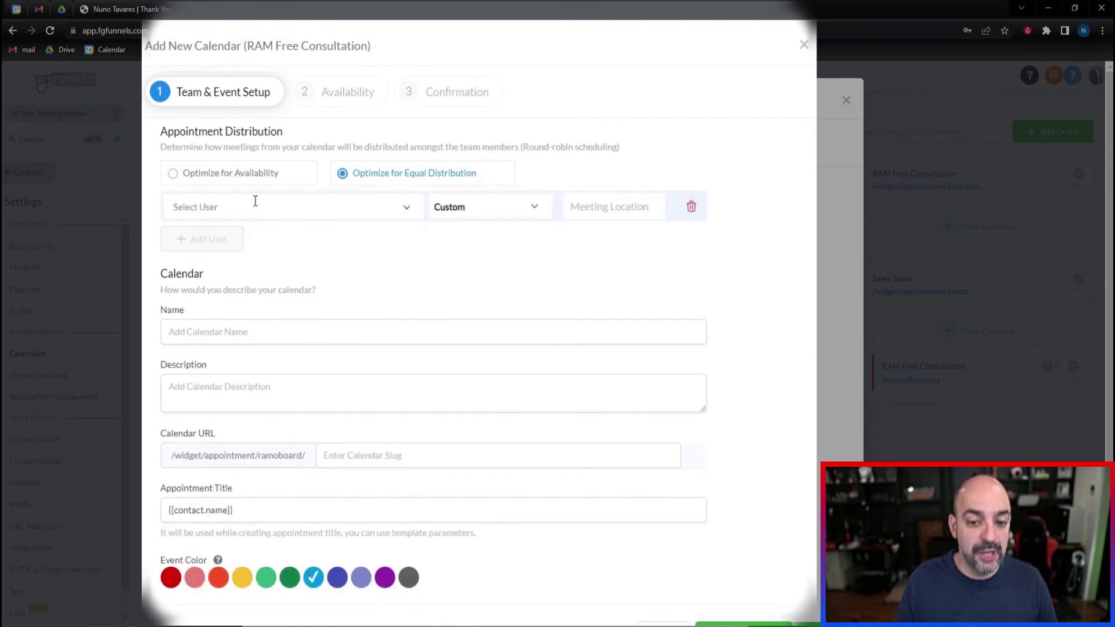
{"action": "left_click", "coordinate": [412, 211]}
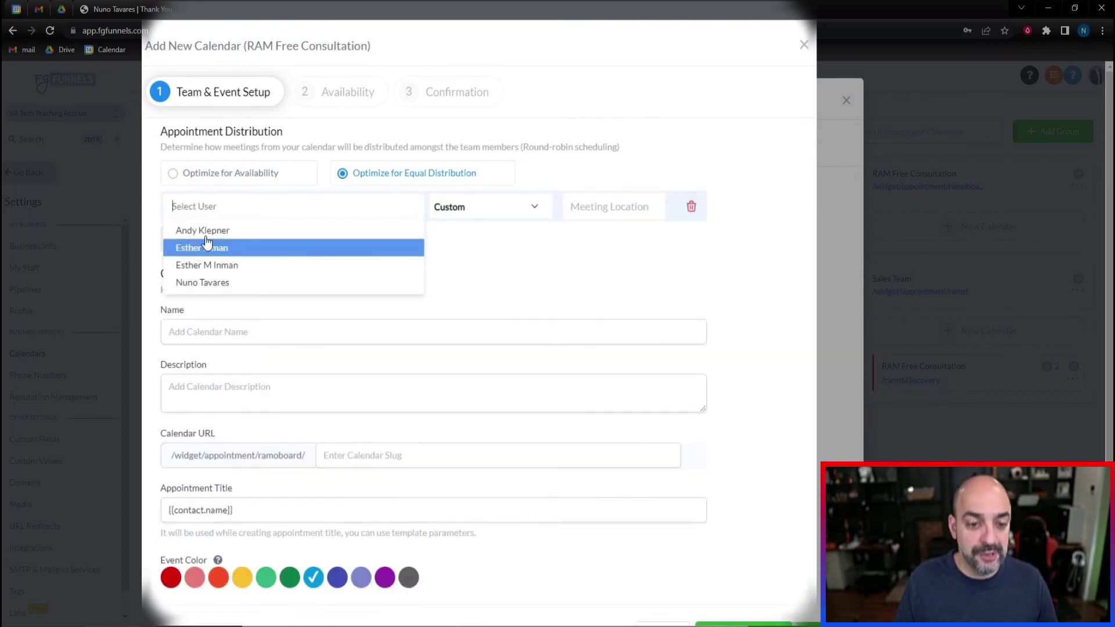
{"action": "left_click", "coordinate": [211, 248]}
{"action": "left_click", "coordinate": [238, 240]}
{"action": "left_click", "coordinate": [341, 242]}
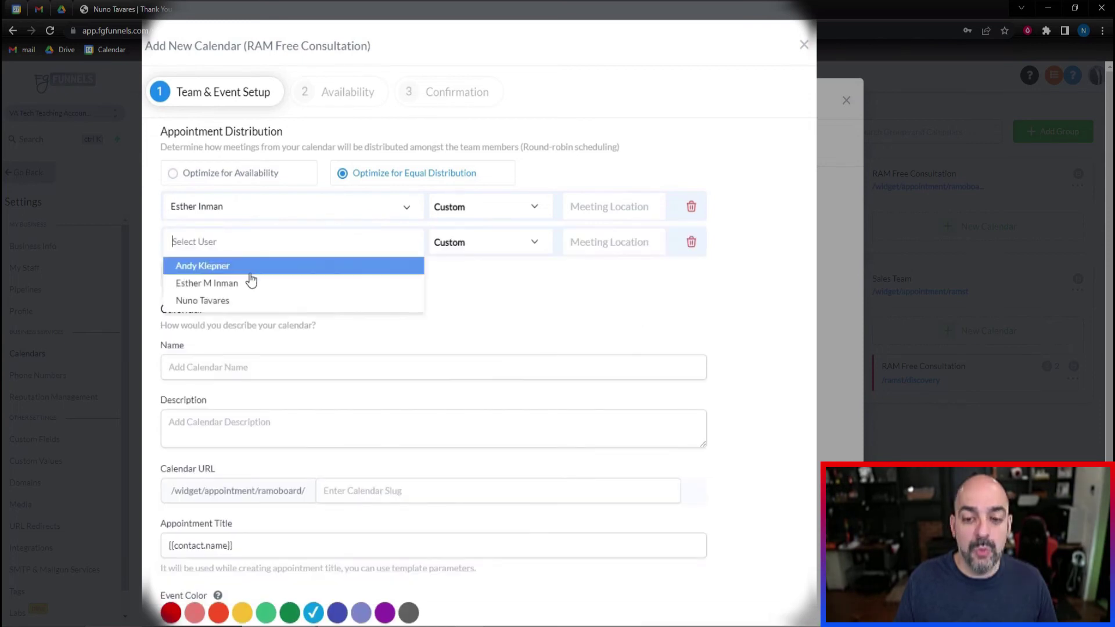
{"action": "left_click", "coordinate": [521, 209]}
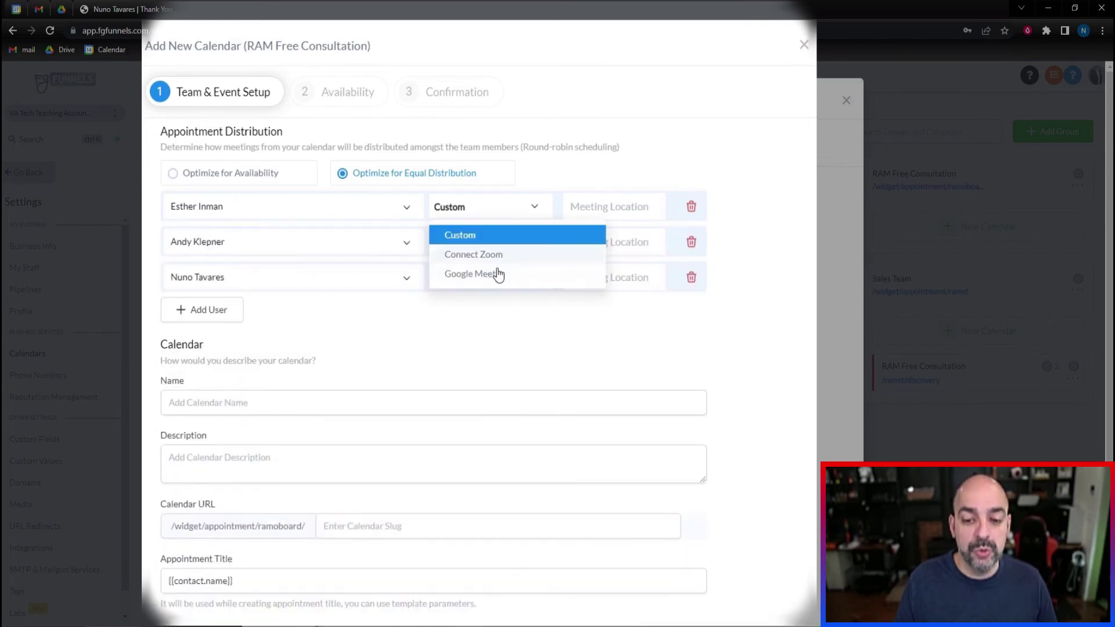
{"action": "left_click", "coordinate": [498, 273]}
{"action": "left_click", "coordinate": [488, 242]}
{"action": "left_click", "coordinate": [471, 309]}
{"action": "left_click", "coordinate": [488, 277]}
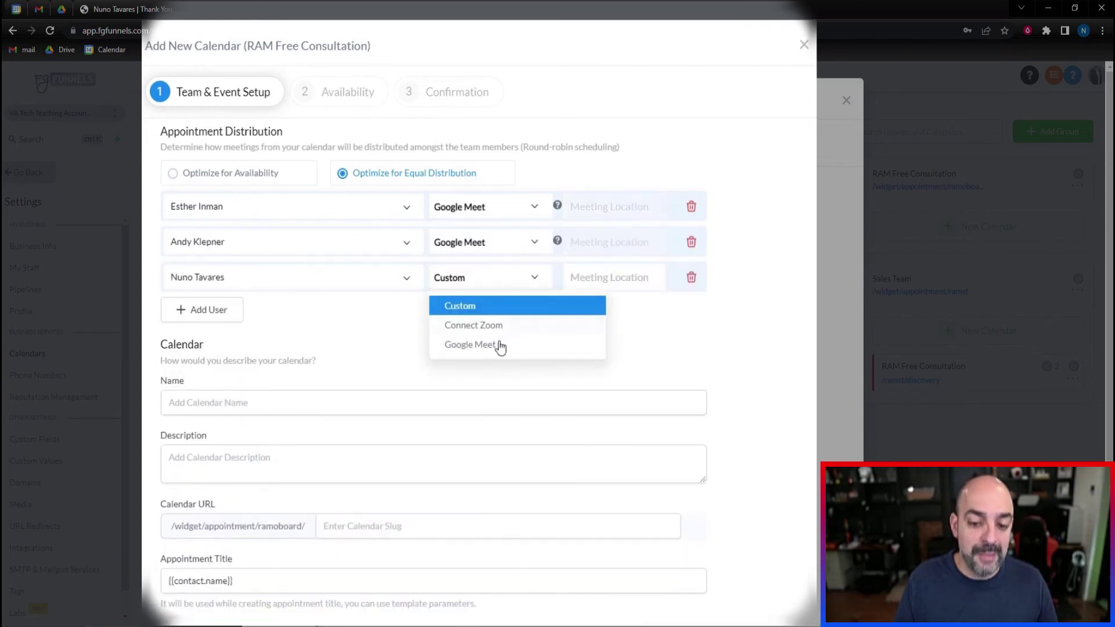
{"action": "left_click", "coordinate": [500, 345]}
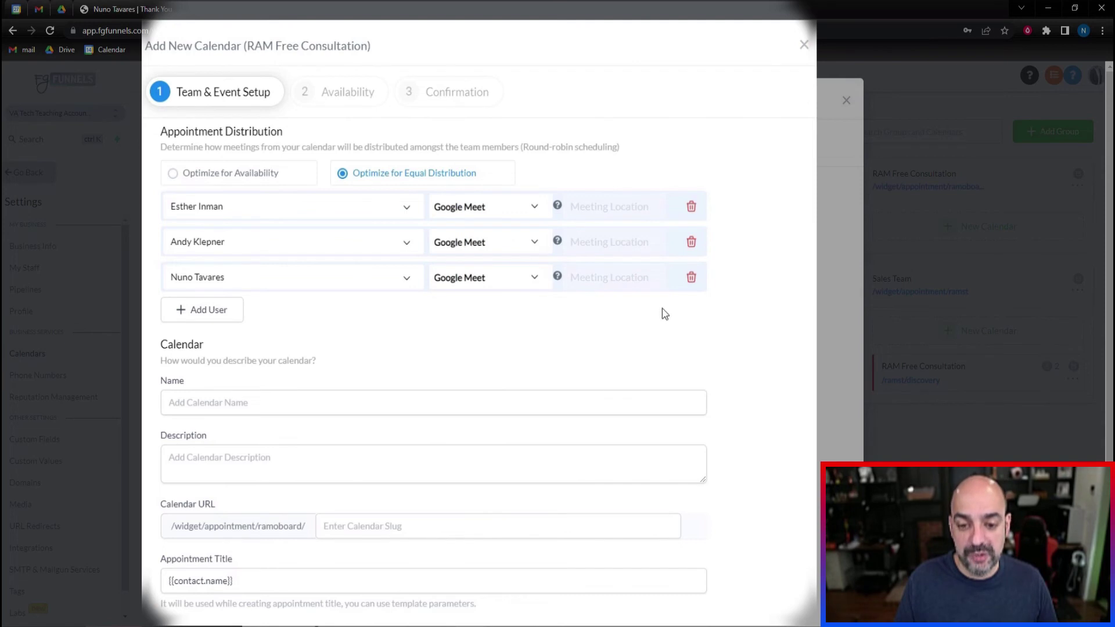
- Name the calendar 'Ram Onboarding', fix the Onboarding call title spelling, choose purple, and save
{"action": "scroll", "coordinate": [313, 368], "scroll_direction": "down", "scroll_amount": 3}
{"action": "left_click", "coordinate": [218, 278]}
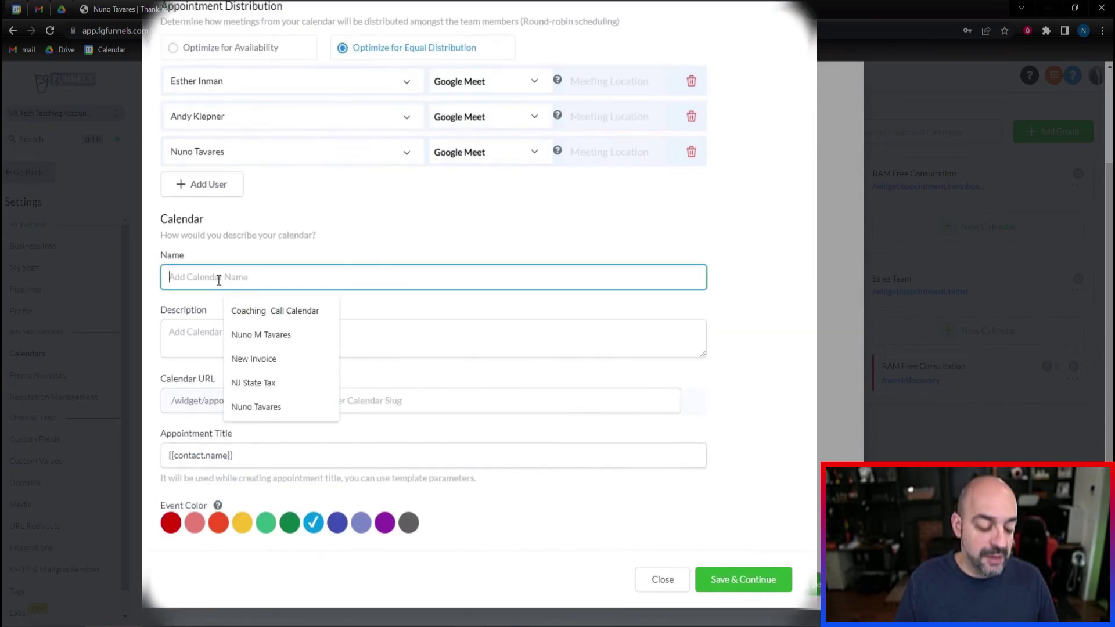
{"action": "type", "text": "Ram"}
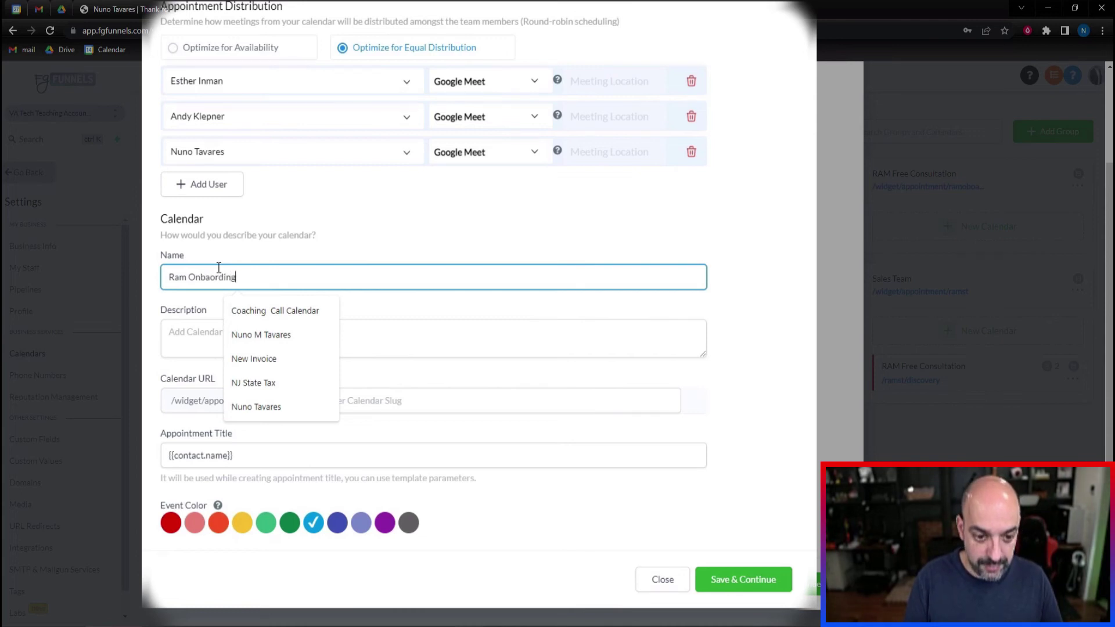
{"action": "type", "text": " Onboarding"}
{"action": "key", "text": "ctrl+a"}
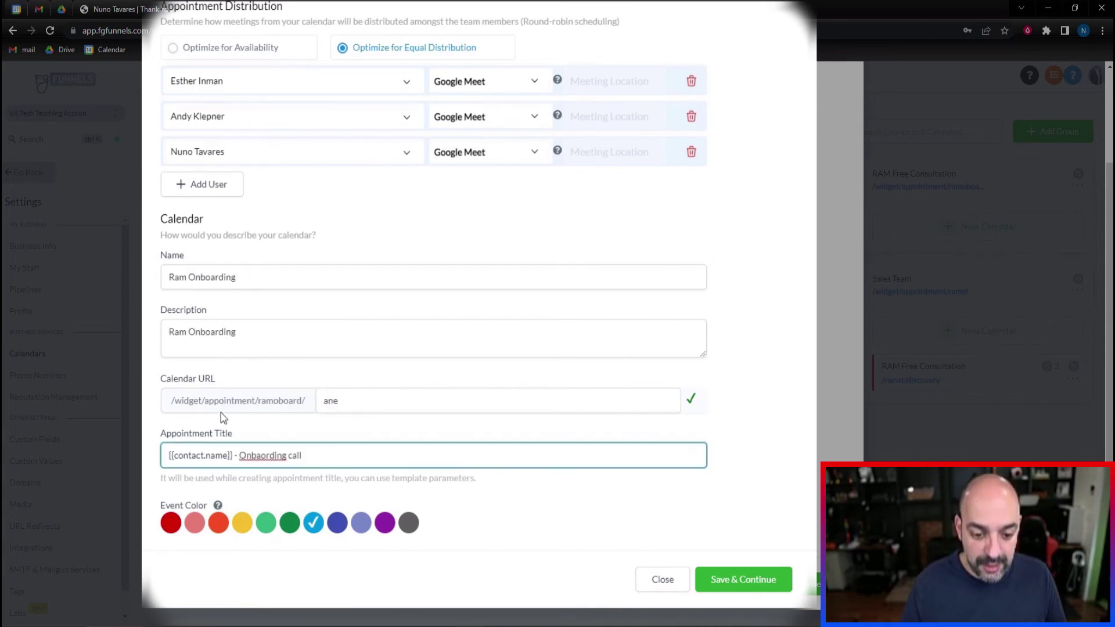
{"action": "right_click", "coordinate": [271, 448]}
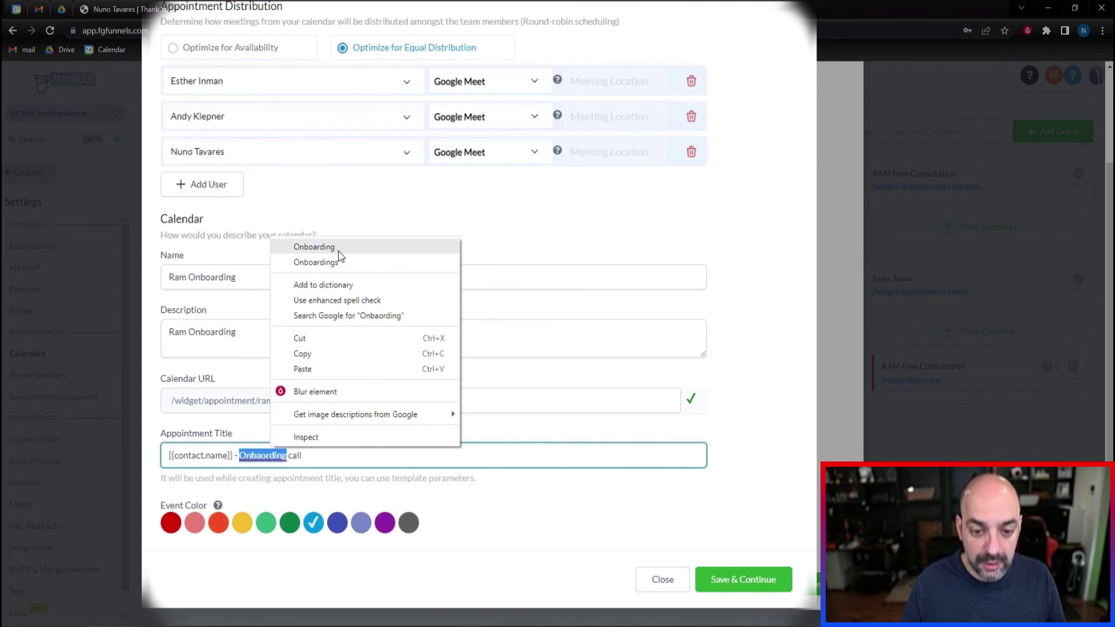
{"action": "left_click", "coordinate": [316, 247]}
{"action": "left_click", "coordinate": [384, 530]}
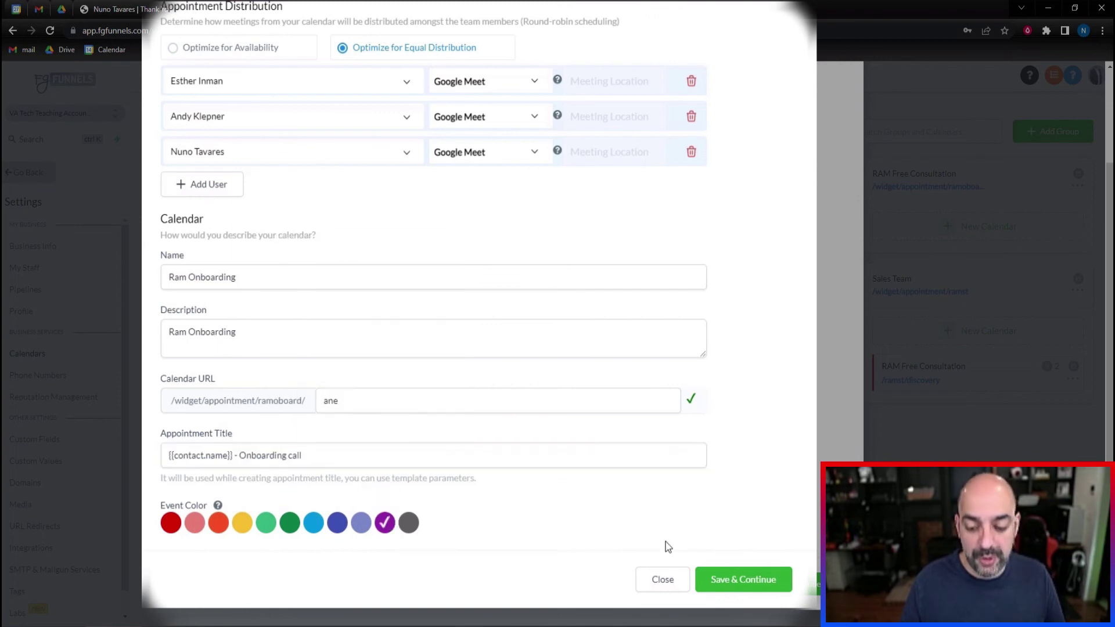
{"action": "left_click", "coordinate": [744, 581]}
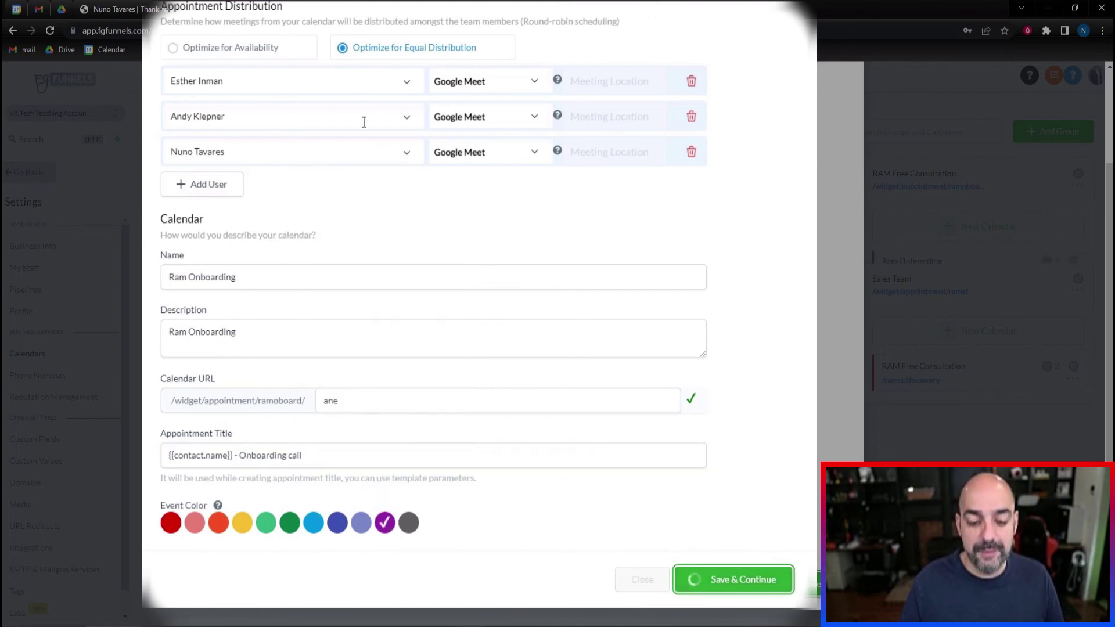
- Set 1-hour slot duration, 1-hour slot interval and a 12-hour minimum scheduling notice
{"action": "left_click", "coordinate": [259, 191]}
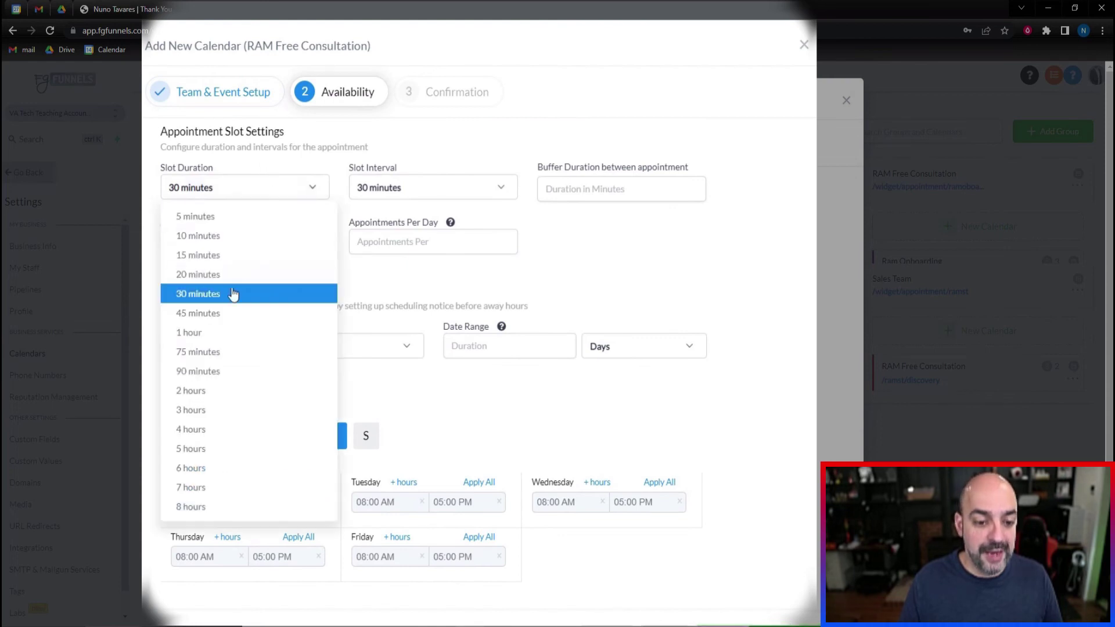
{"action": "left_click", "coordinate": [223, 334]}
{"action": "left_click", "coordinate": [430, 189]}
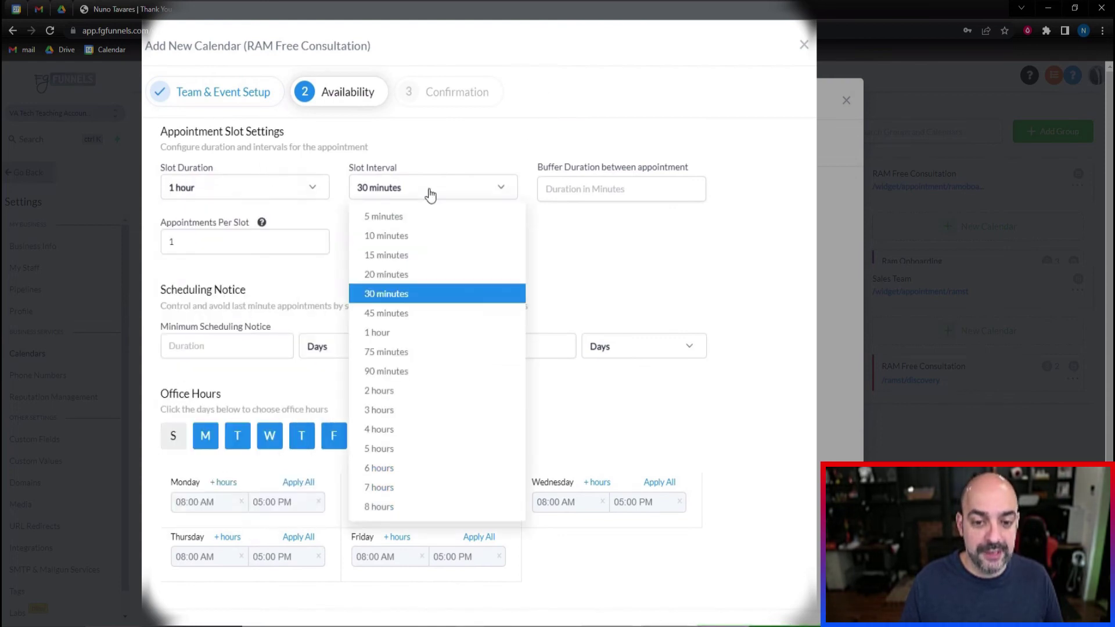
{"action": "left_click", "coordinate": [432, 334]}
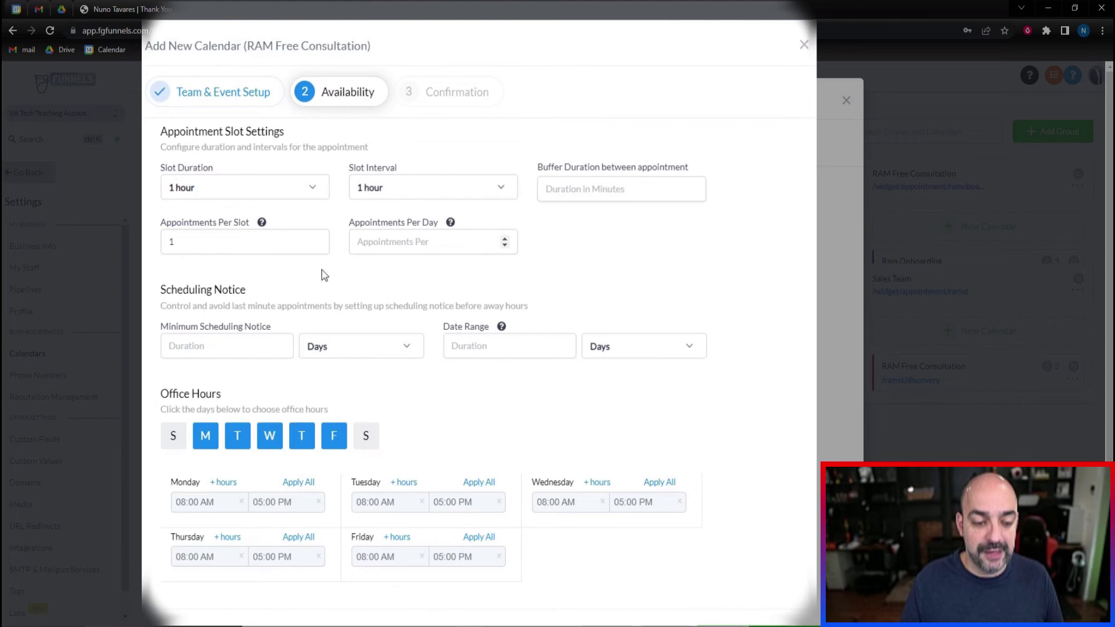
{"action": "left_click", "coordinate": [255, 347]}
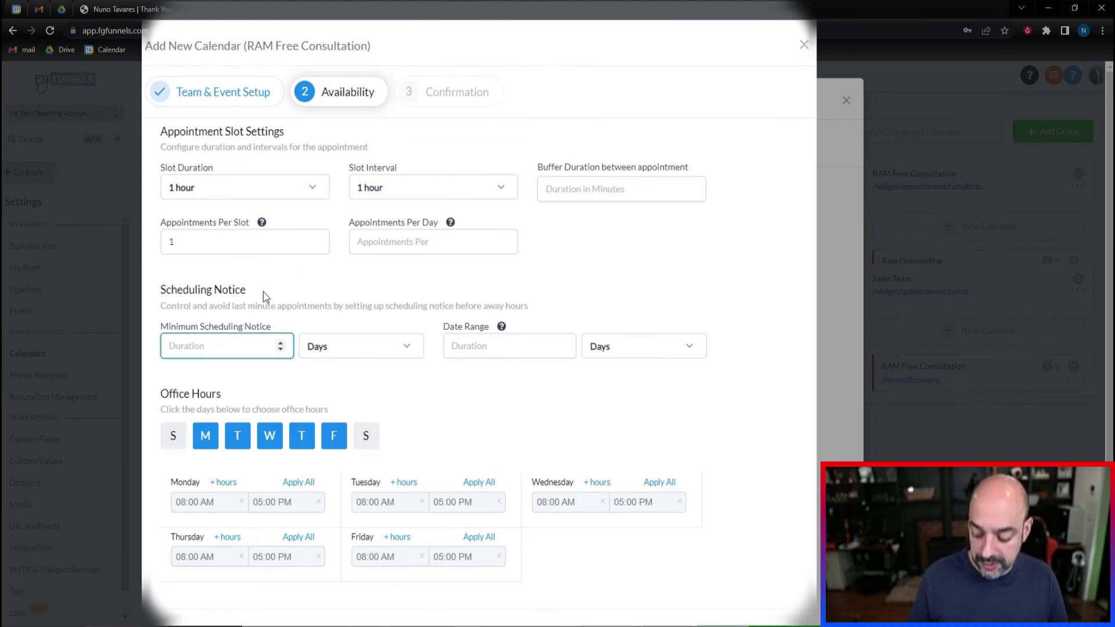
{"action": "type", "text": "12"}
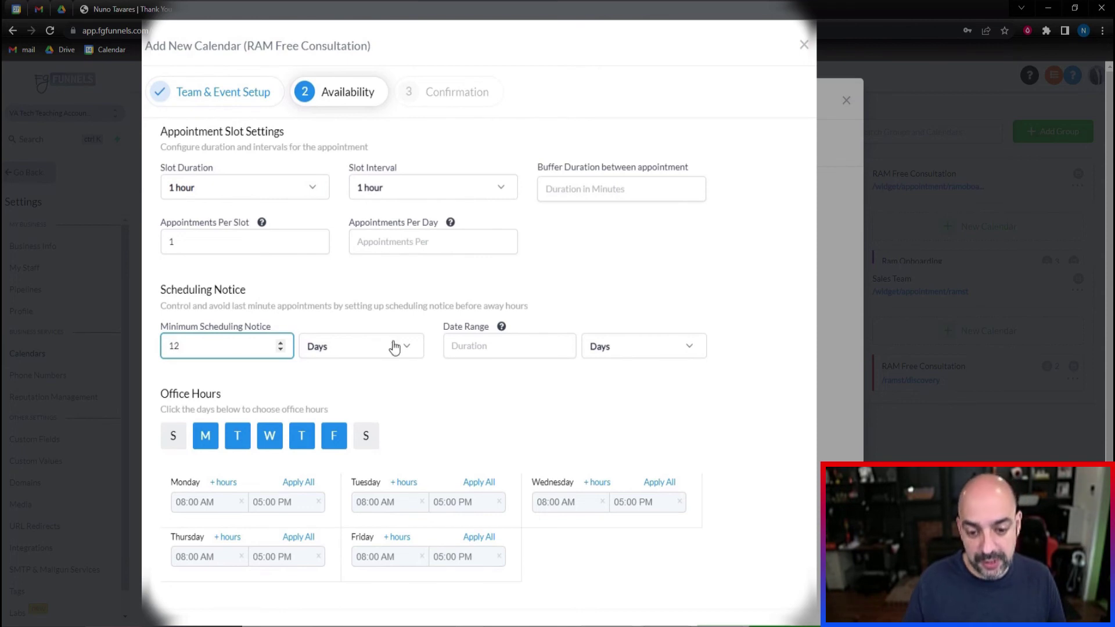
{"action": "left_click", "coordinate": [404, 347]}
{"action": "left_click", "coordinate": [374, 376]}
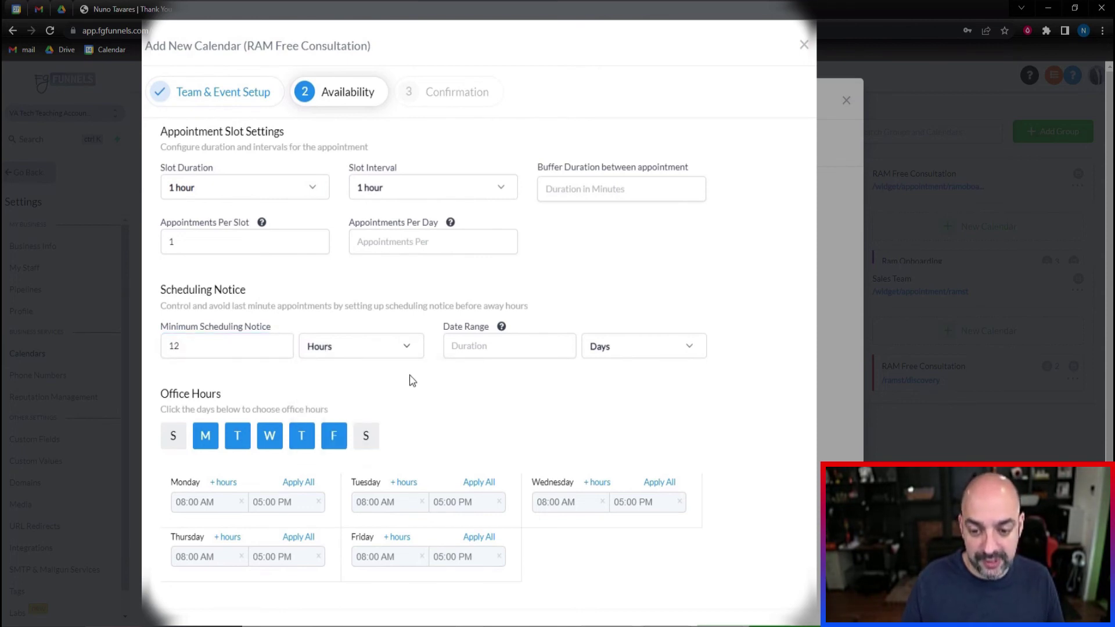
- Limit office hours to Wednesday–Thursday, 8 AM–12 PM and 1–5 PM, and save availability
{"action": "scroll", "coordinate": [493, 403], "scroll_direction": "down", "scroll_amount": 1}
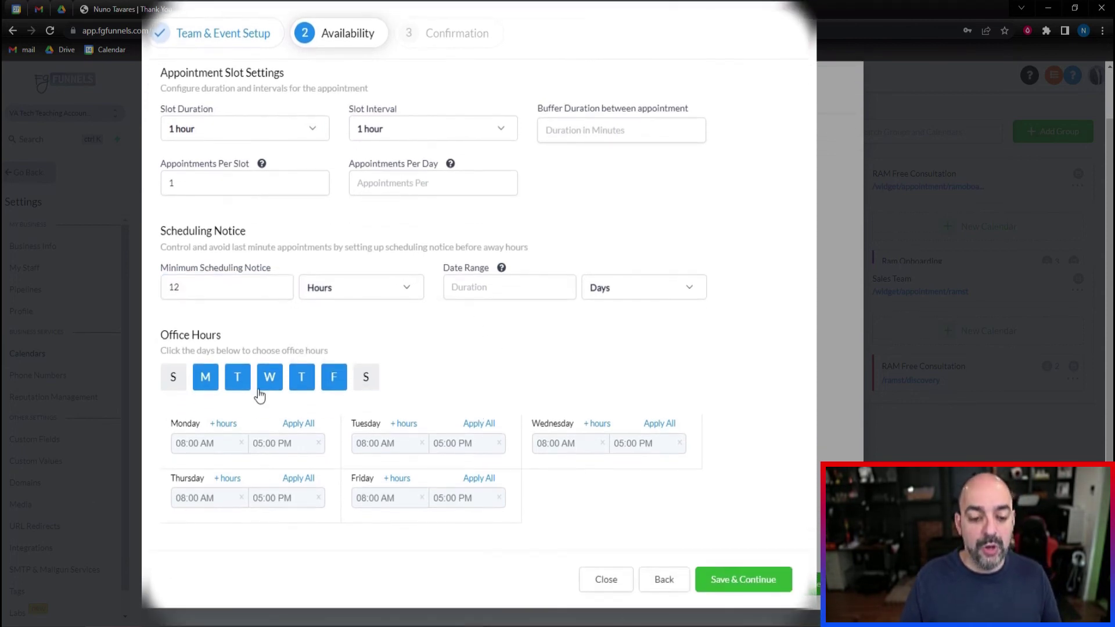
{"action": "left_click", "coordinate": [238, 383]}
{"action": "left_click", "coordinate": [206, 385]}
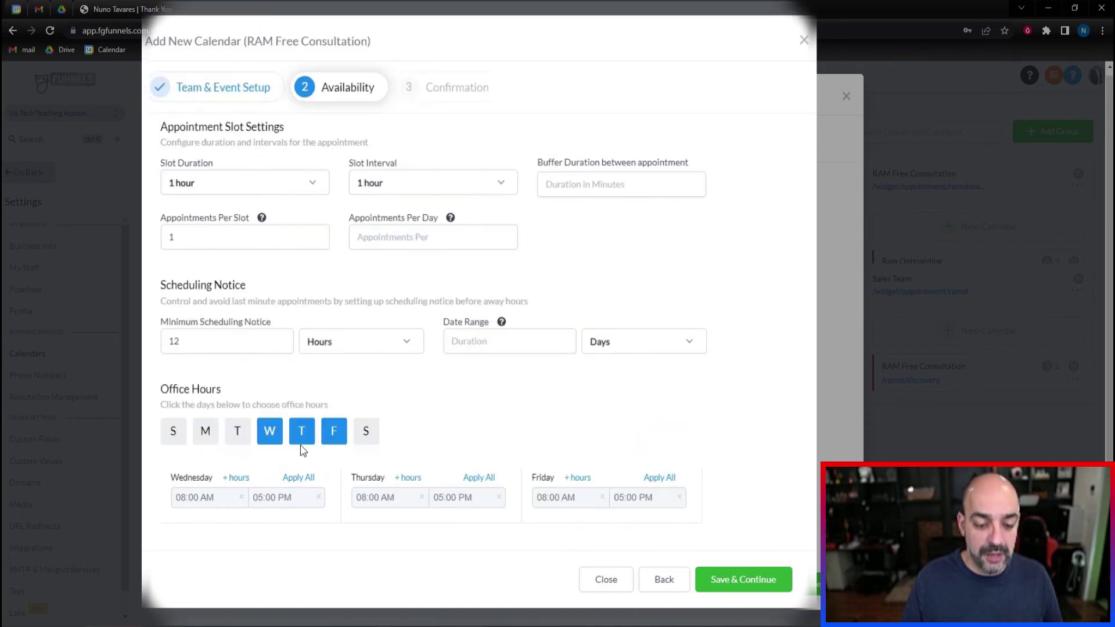
{"action": "left_click", "coordinate": [334, 430]}
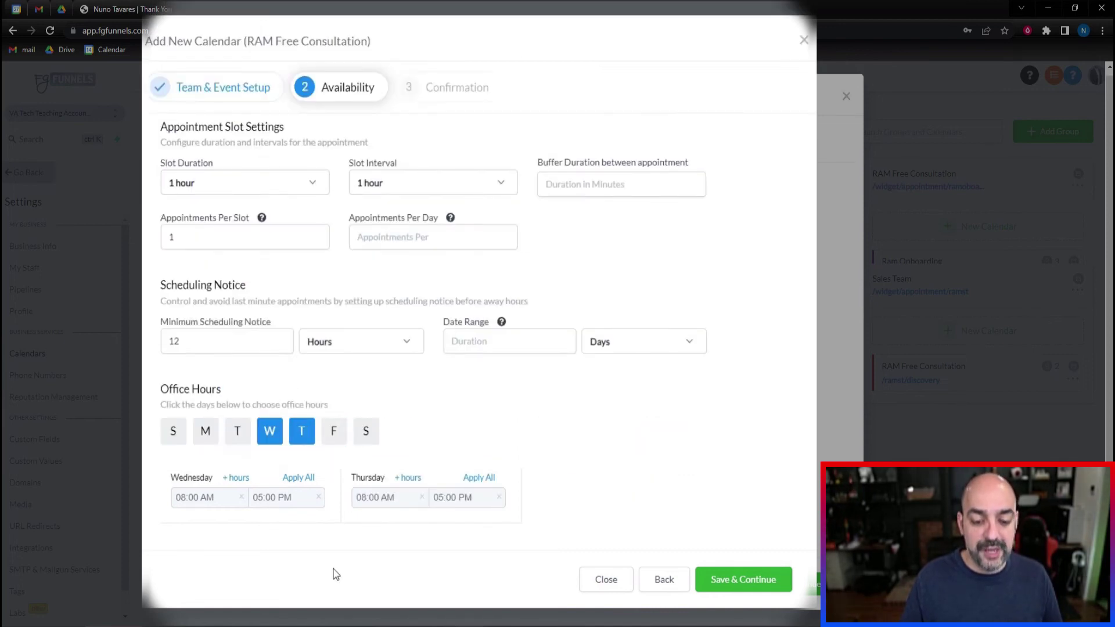
{"action": "left_click", "coordinate": [239, 478]}
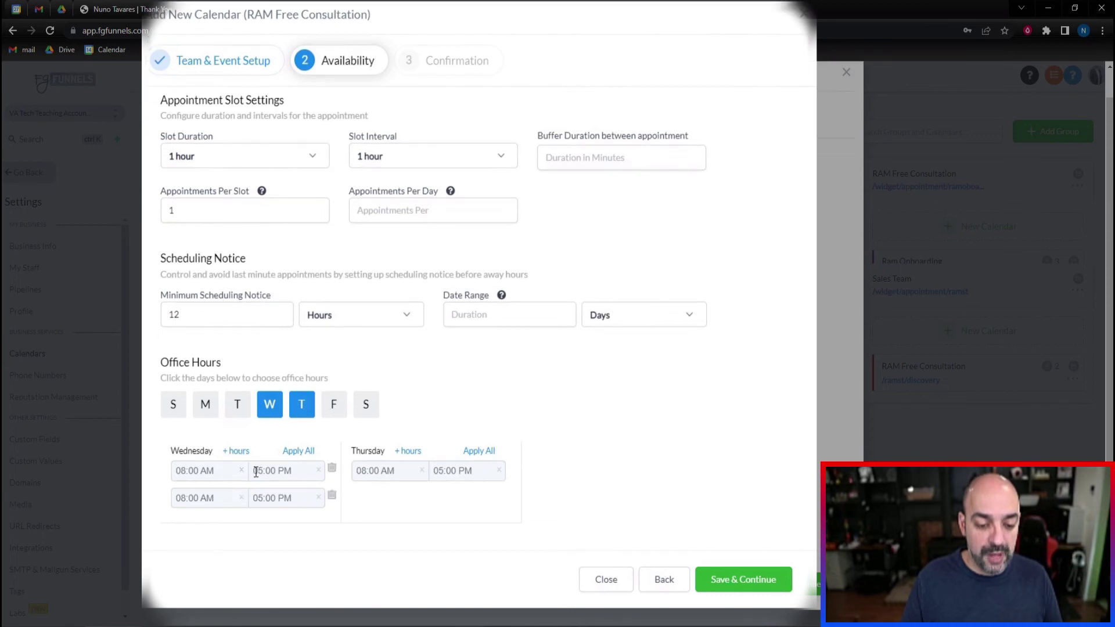
{"action": "left_click", "coordinate": [256, 472]}
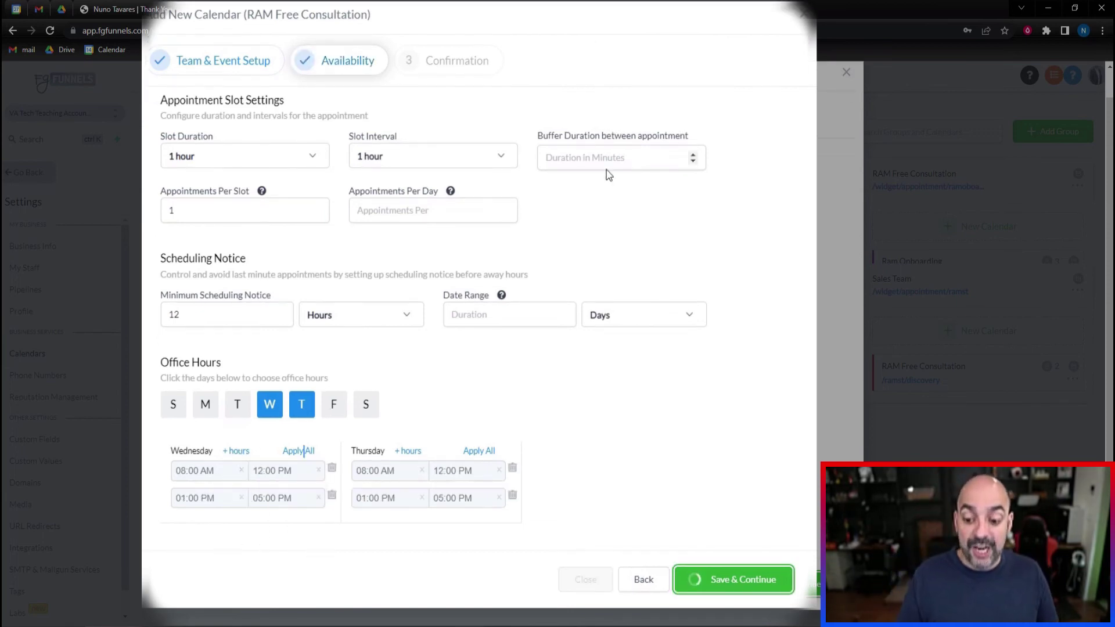
- Attach Form 17 and assign booked contacts to their calendar team members
{"action": "left_click", "coordinate": [335, 160]}
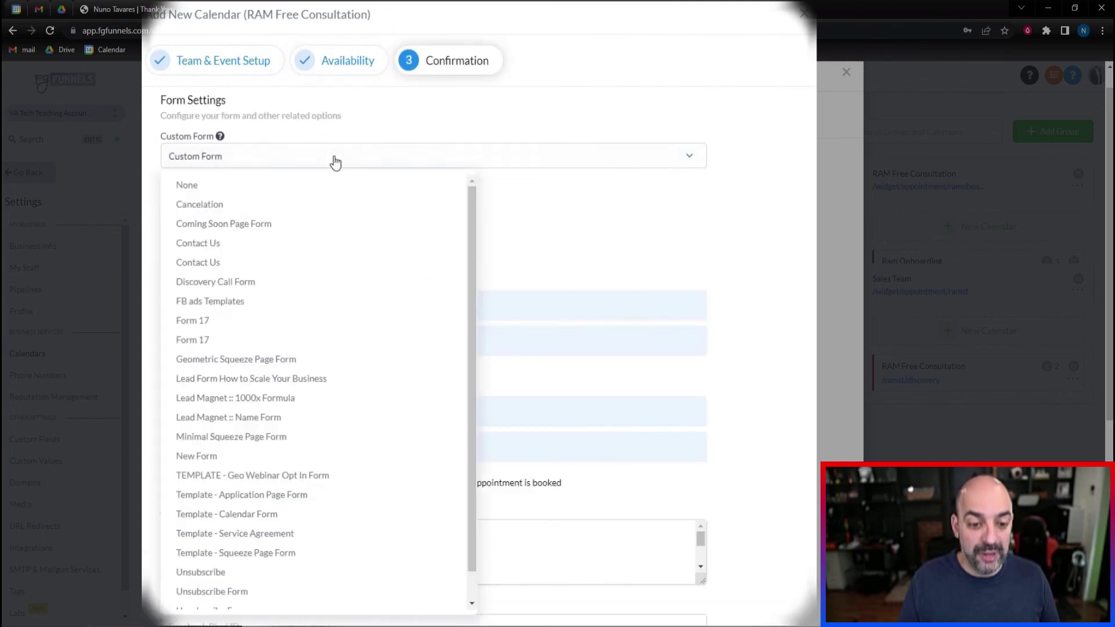
{"action": "left_click", "coordinate": [193, 339]}
{"action": "scroll", "coordinate": [348, 340], "scroll_direction": "down", "scroll_amount": 2}
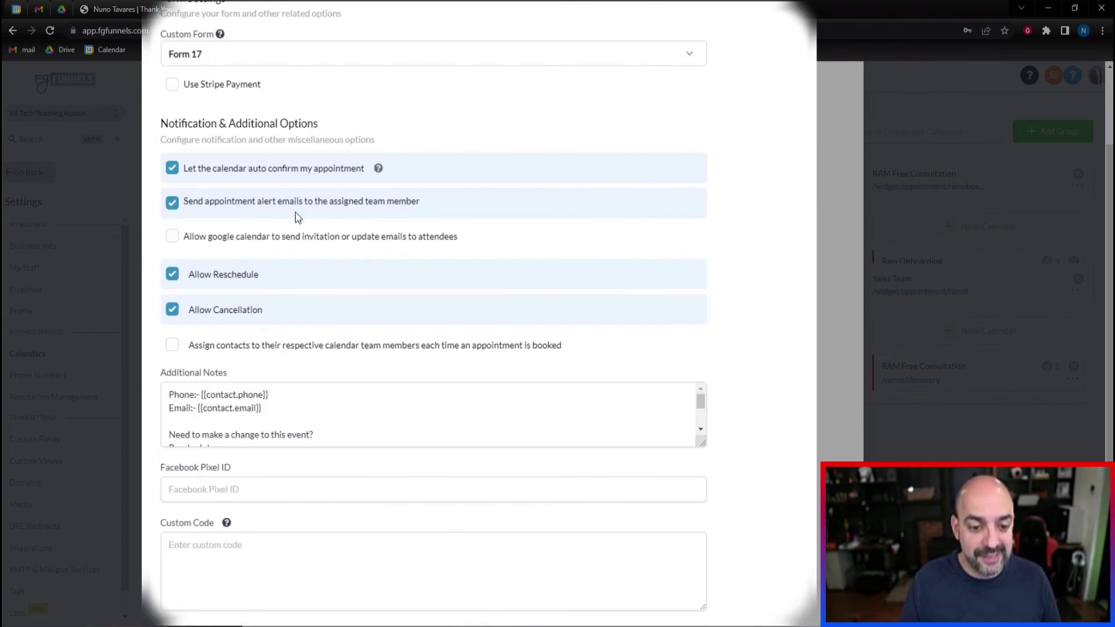
{"action": "left_click", "coordinate": [174, 346]}
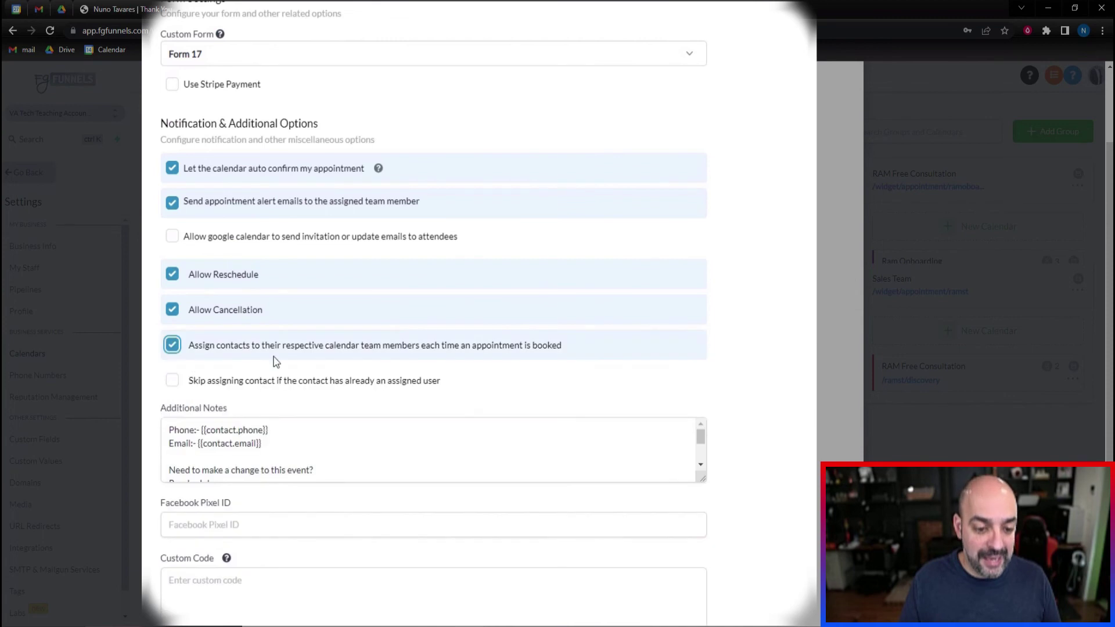
- Choose Form Submit Redirect URL and clear the wrongly pasted redirect text
{"action": "scroll", "coordinate": [366, 231], "scroll_direction": "down", "scroll_amount": 5}
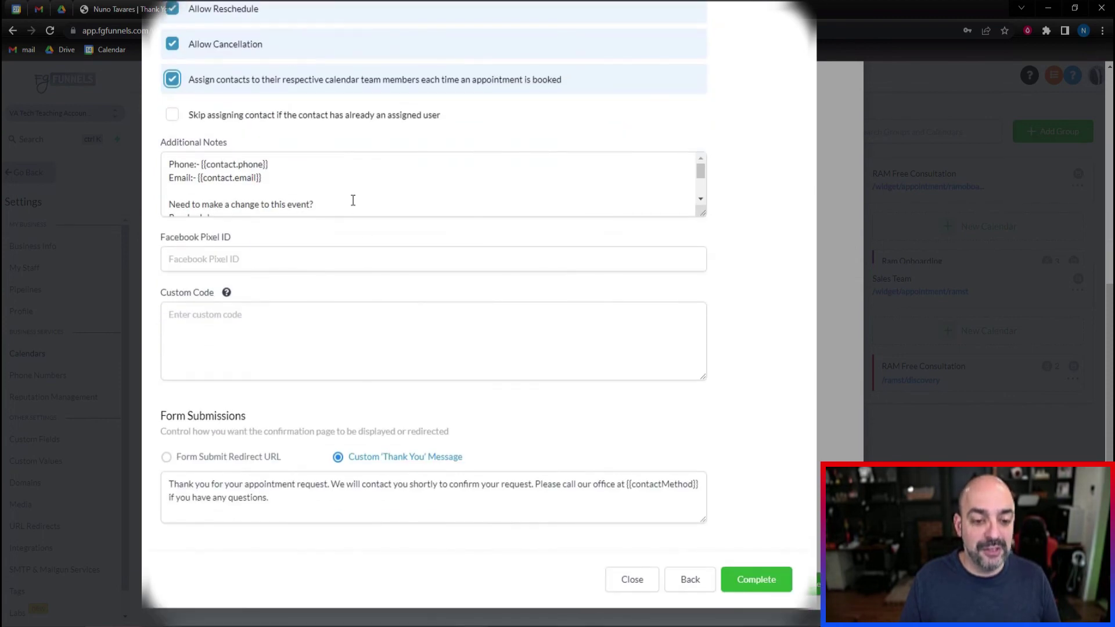
{"action": "scroll", "coordinate": [352, 203], "scroll_direction": "down", "scroll_amount": 1}
{"action": "left_click", "coordinate": [166, 457]}
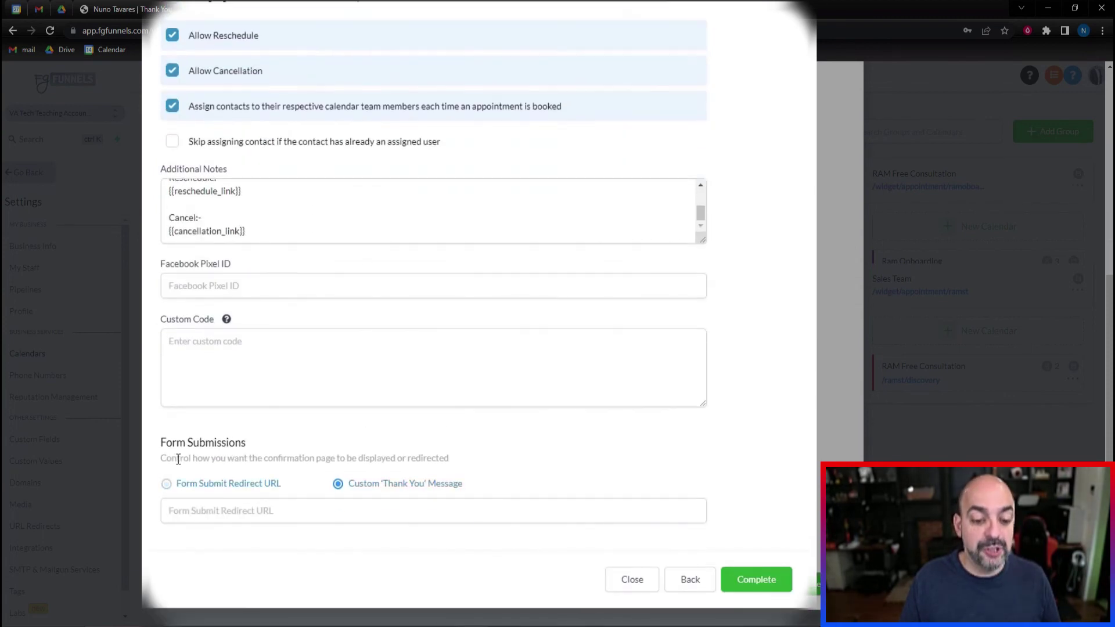
{"action": "left_click", "coordinate": [260, 510]}
{"action": "type", "text": "Ram Onboarding"}
{"action": "left_click_drag", "start_coordinate": [265, 515], "coordinate": [122, 522]}
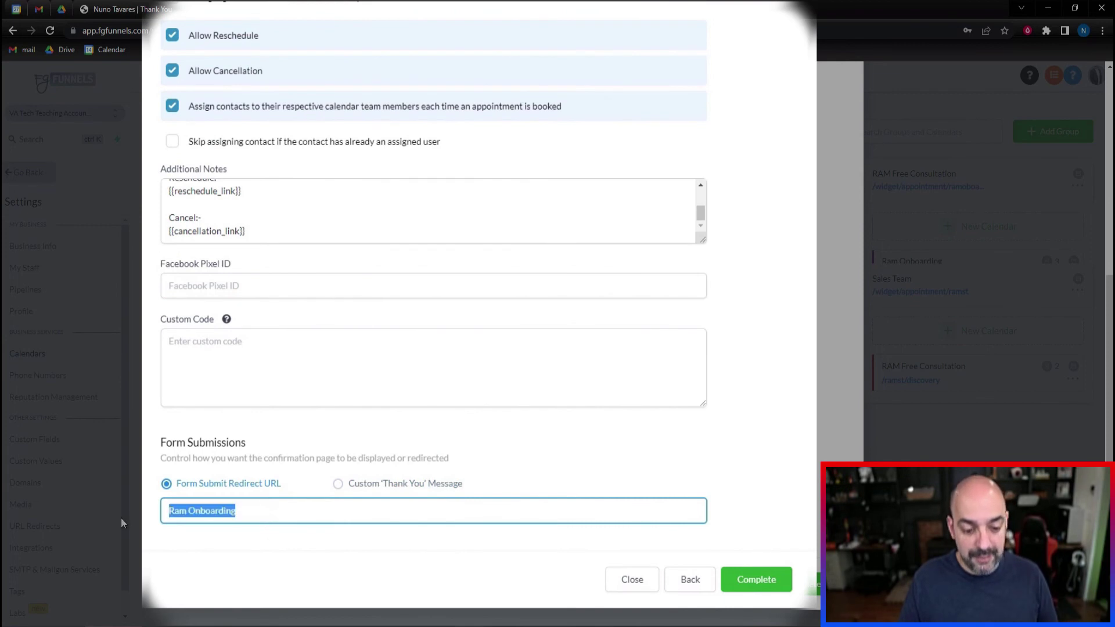
{"action": "key", "text": "BackSpace"}
{"action": "key", "text": "ctrl+Tab"}
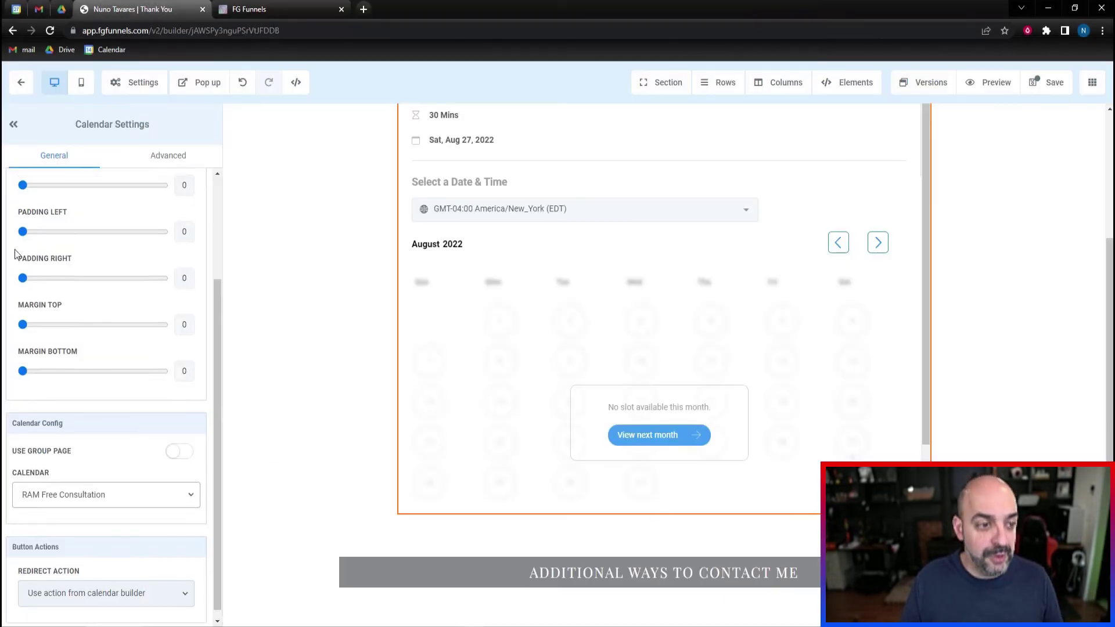
{"action": "left_click", "coordinate": [23, 87]}
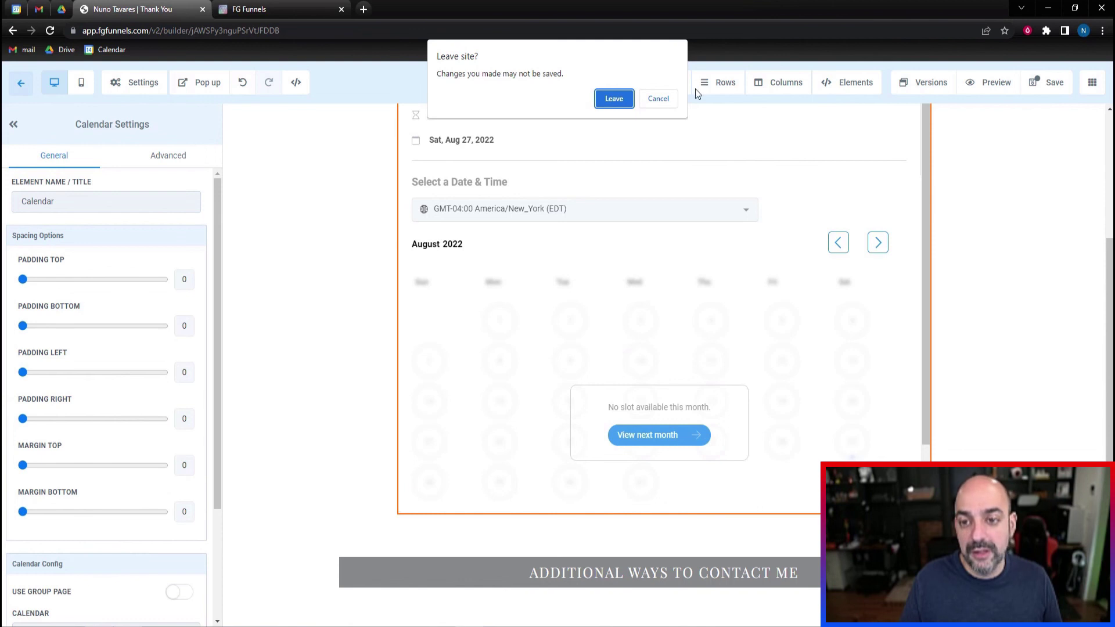
{"action": "left_click", "coordinate": [614, 99]}
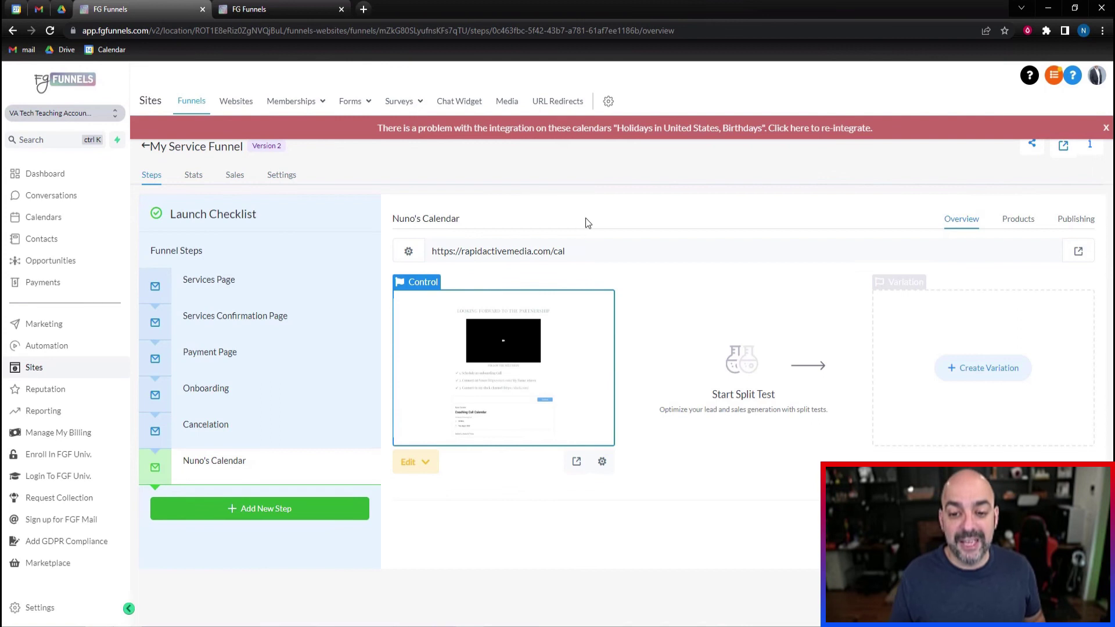
{"action": "left_click_drag", "start_coordinate": [571, 252], "coordinate": [404, 267]}
{"action": "key", "text": "ctrl+c"}
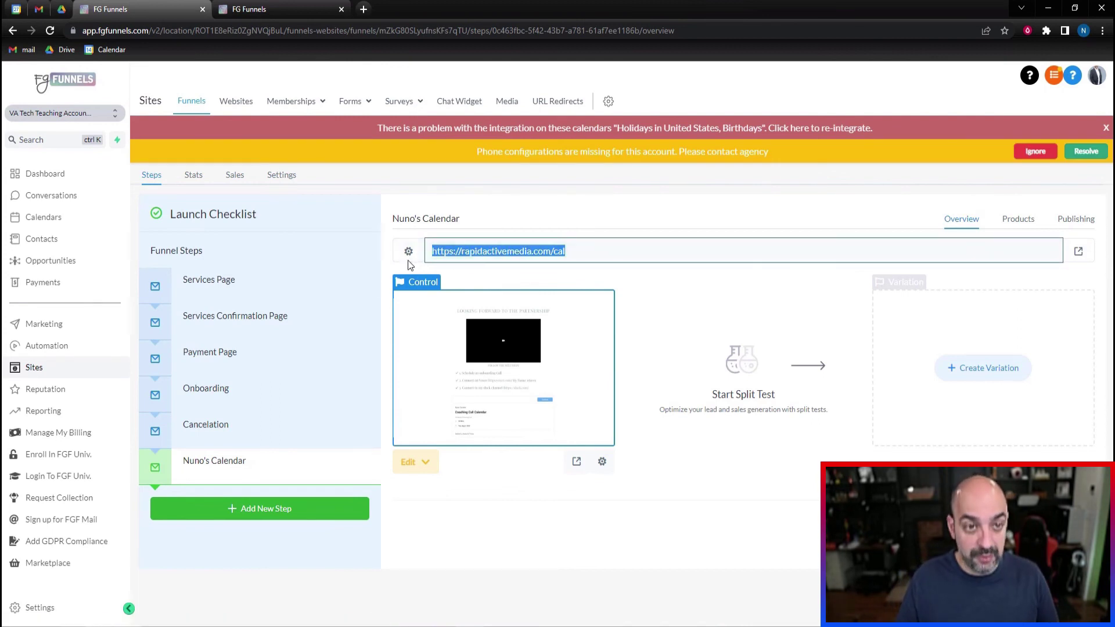
{"action": "key", "text": "ctrl+Tab"}
{"action": "left_click", "coordinate": [464, 509]}
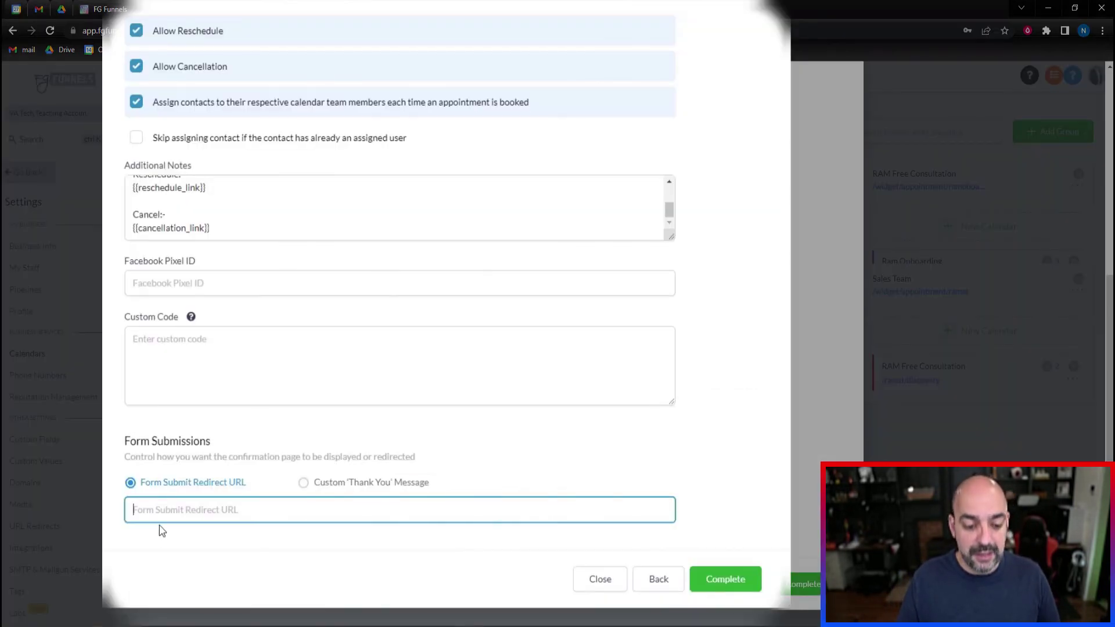
{"action": "key", "text": "ctrl+v"}
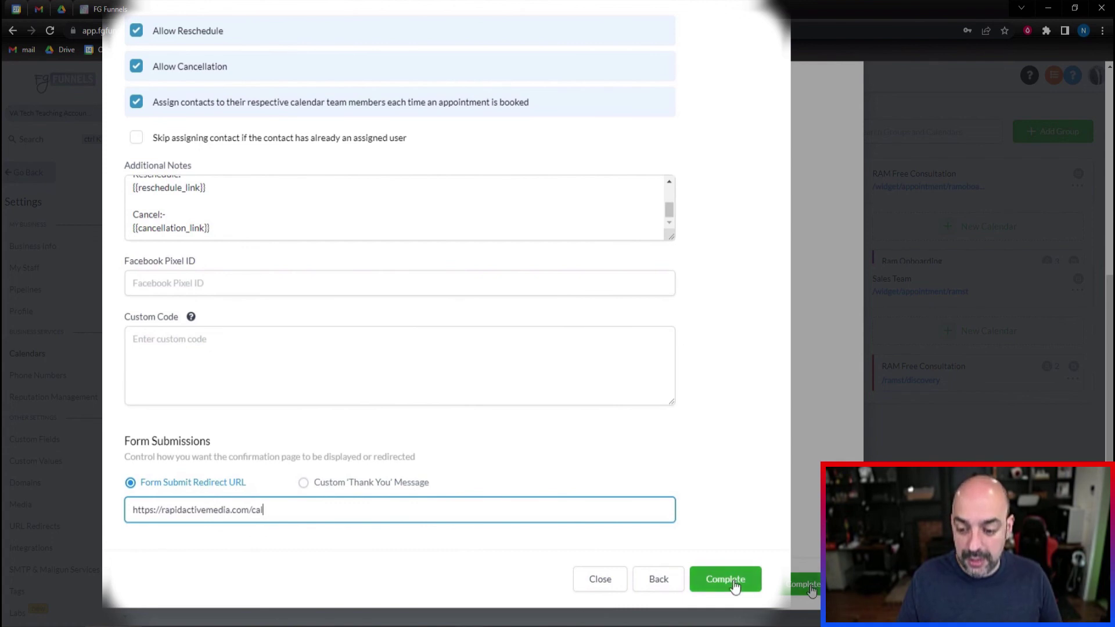
{"action": "left_click", "coordinate": [733, 580]}
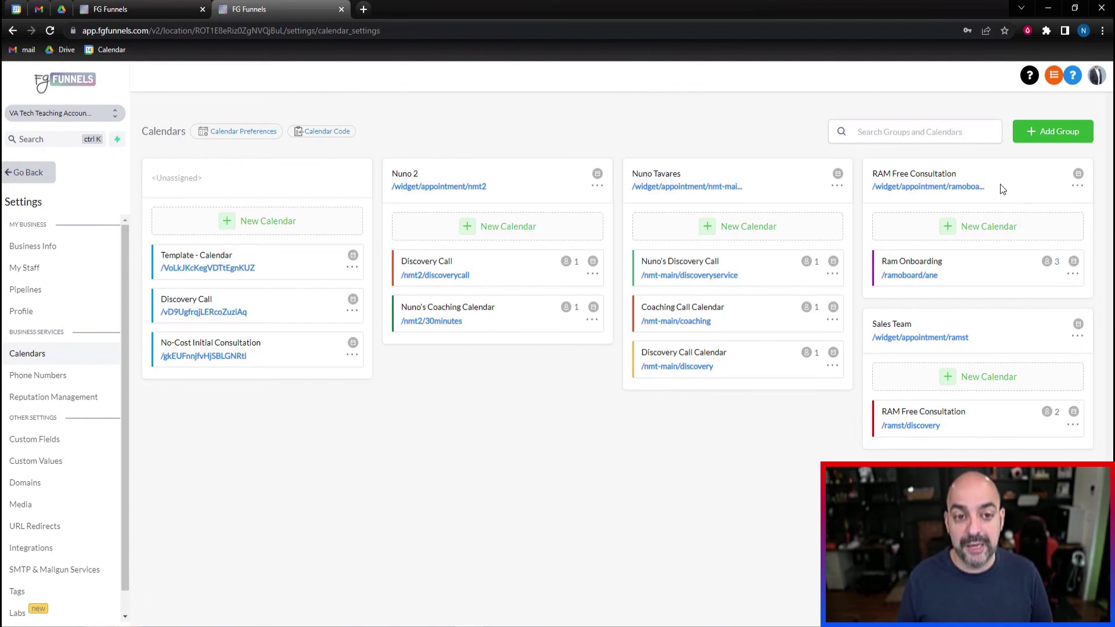
- In Calendar Code, select Sales Team and RAM Free Consultation, then copy the embed code
{"action": "left_click", "coordinate": [322, 132]}
{"action": "left_click", "coordinate": [503, 167]}
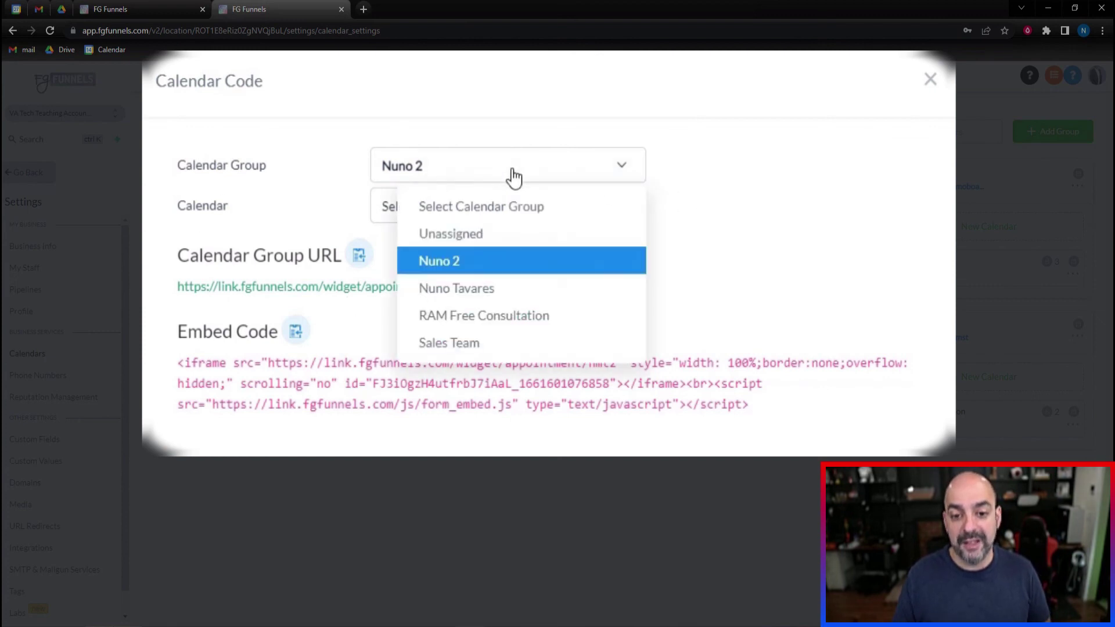
{"action": "left_click", "coordinate": [533, 344]}
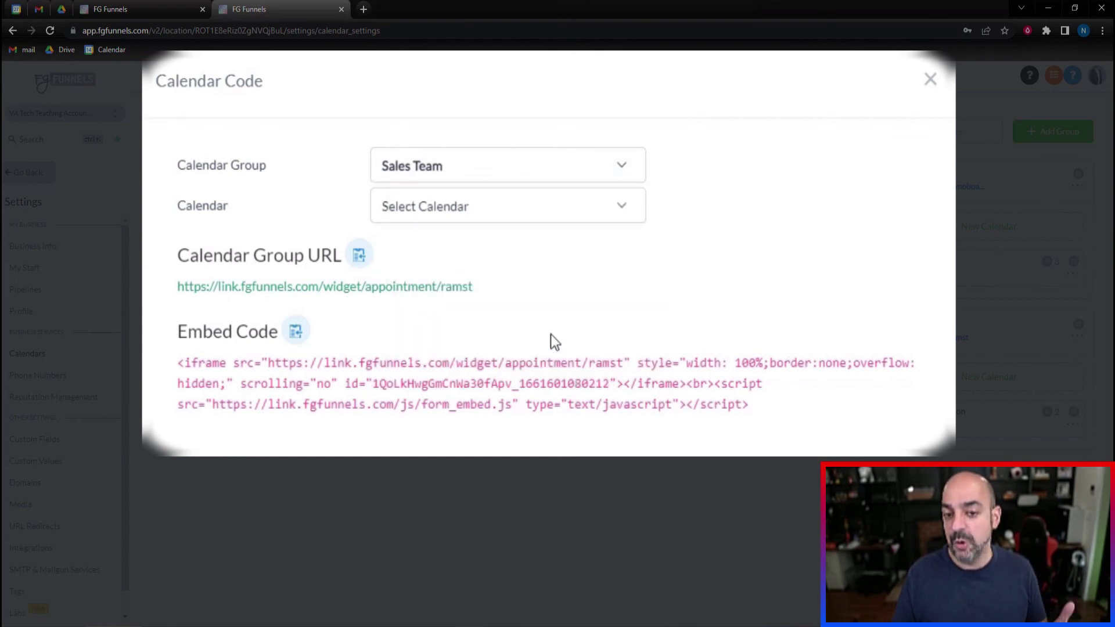
{"action": "left_click", "coordinate": [544, 209]}
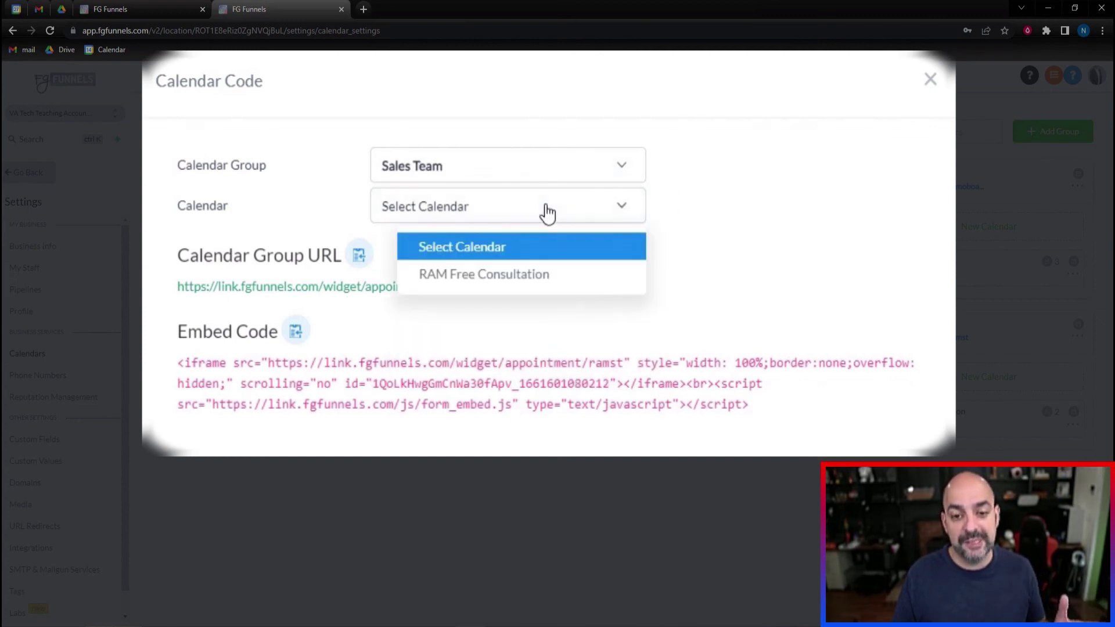
{"action": "left_click", "coordinate": [733, 188]}
{"action": "left_click", "coordinate": [550, 216]}
{"action": "left_click", "coordinate": [556, 276]}
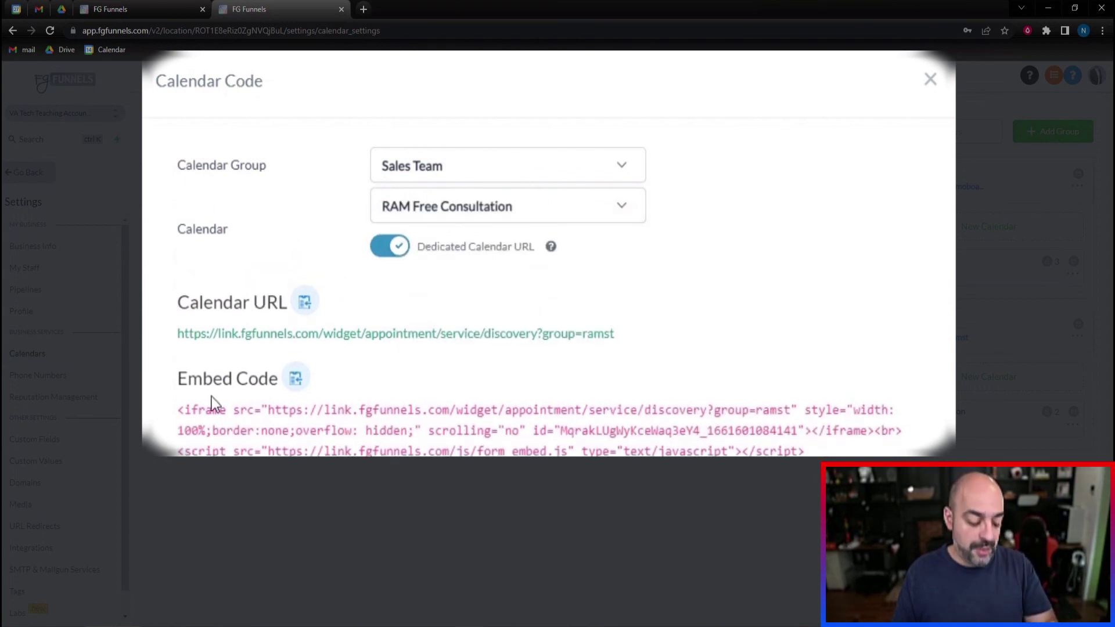
{"action": "left_click", "coordinate": [296, 378]}
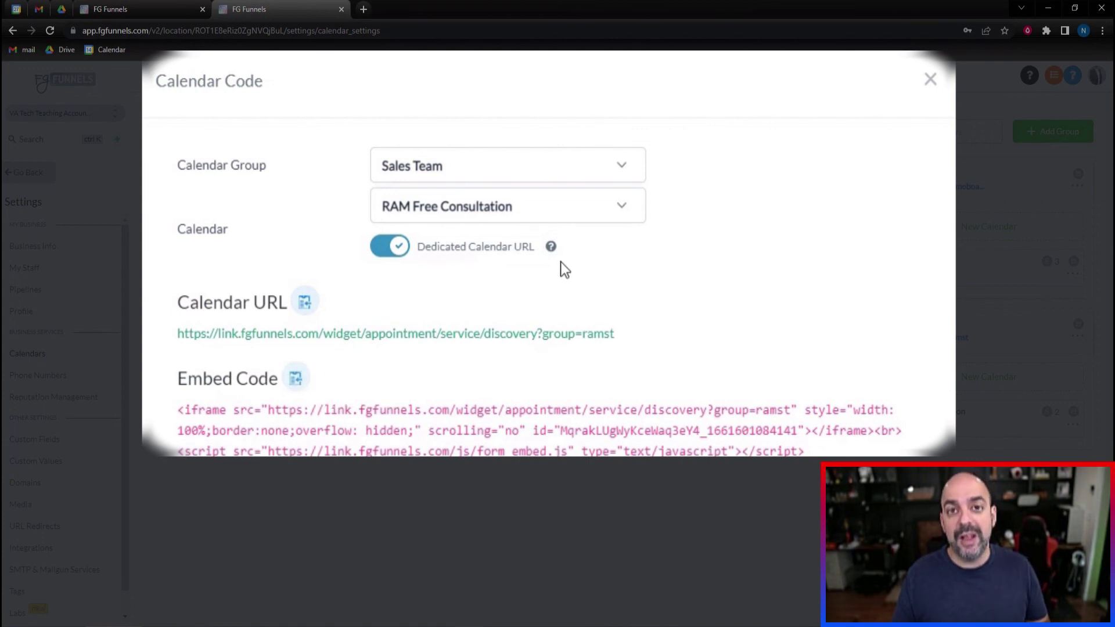